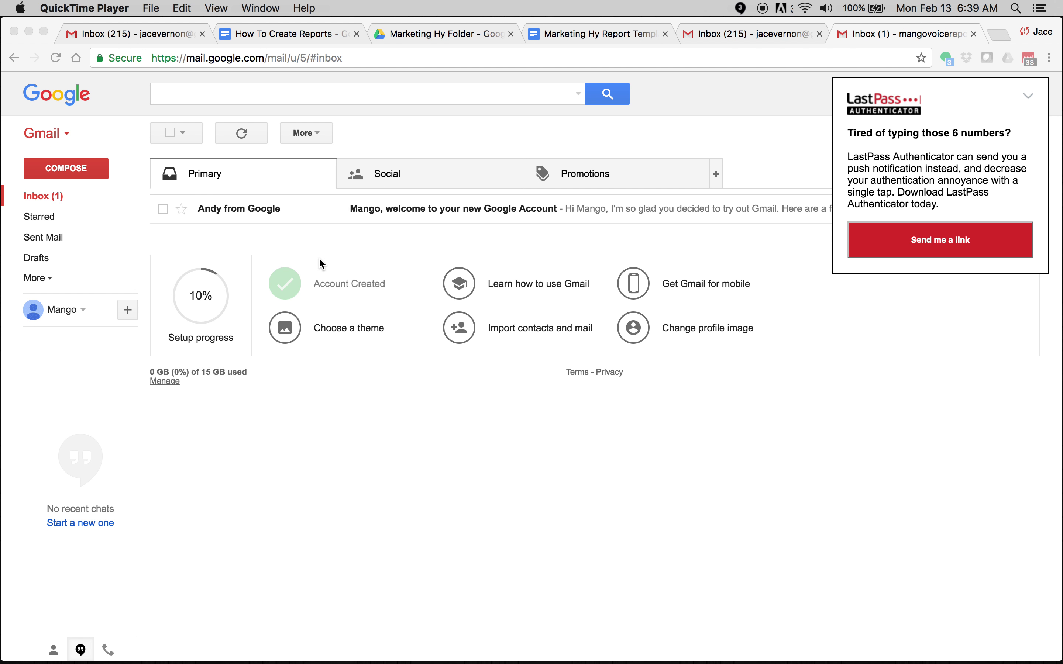
# - Switch from the new client's Gmail inbox to the 'How To Create Reports' instructions document
pyautogui.click(259, 35)
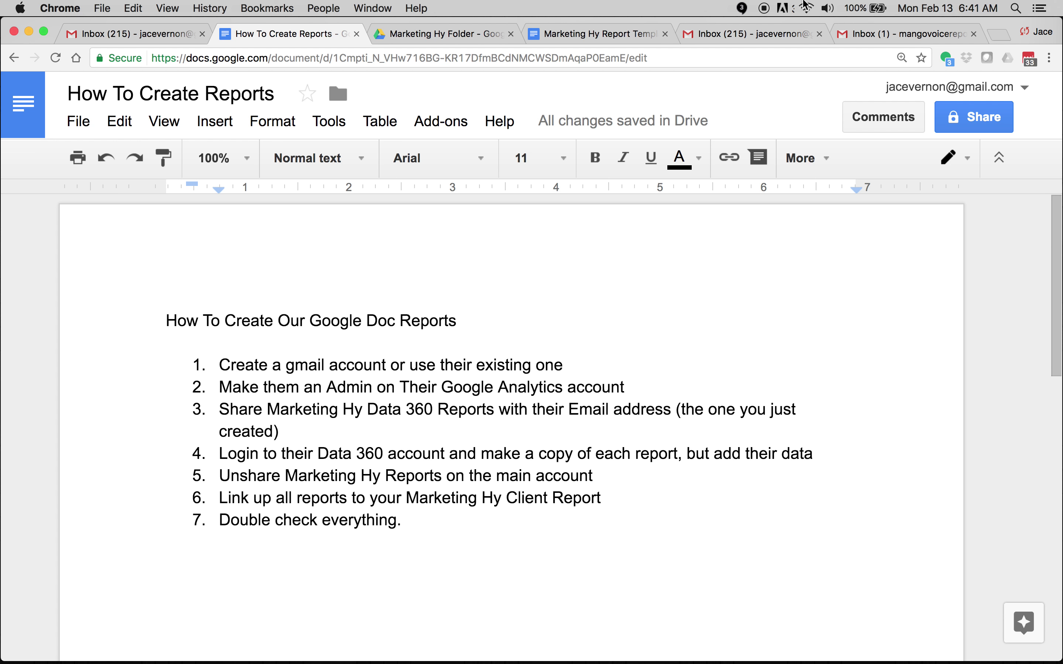
# - Refresh the new client's Gmail inbox, then bring up the Marketing Hy Report Template document
pyautogui.click(896, 34)
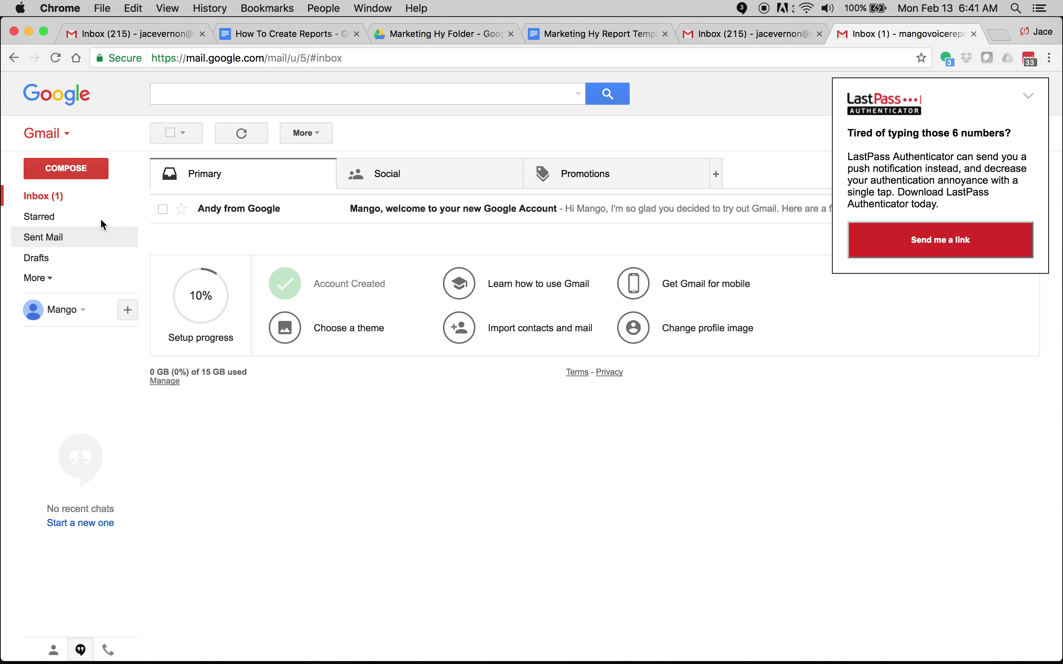
pyautogui.click(65, 197)
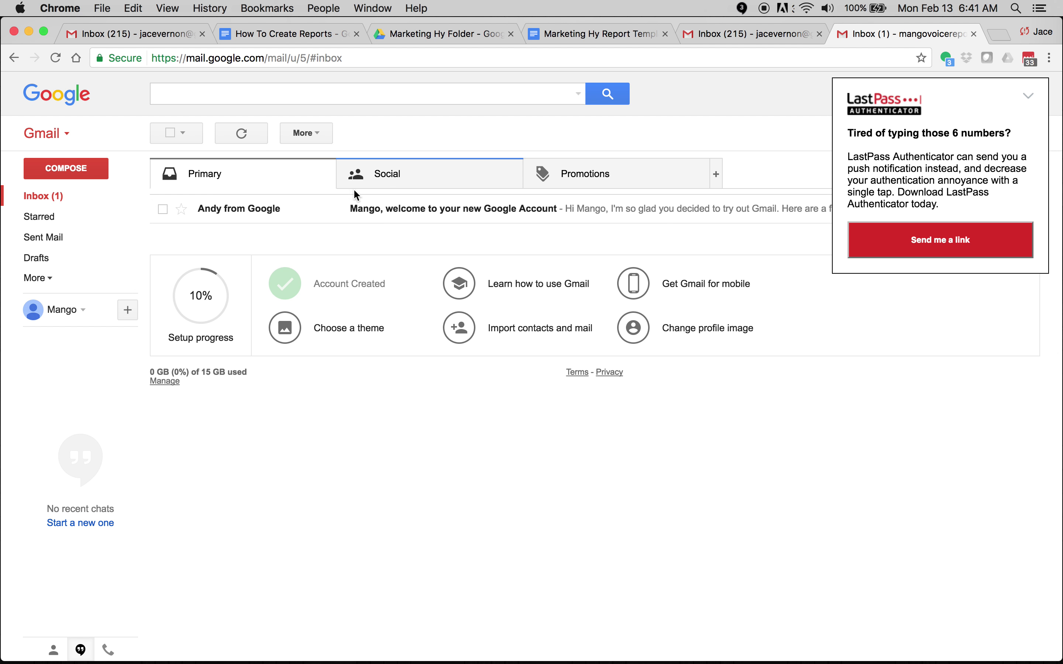
pyautogui.click(279, 33)
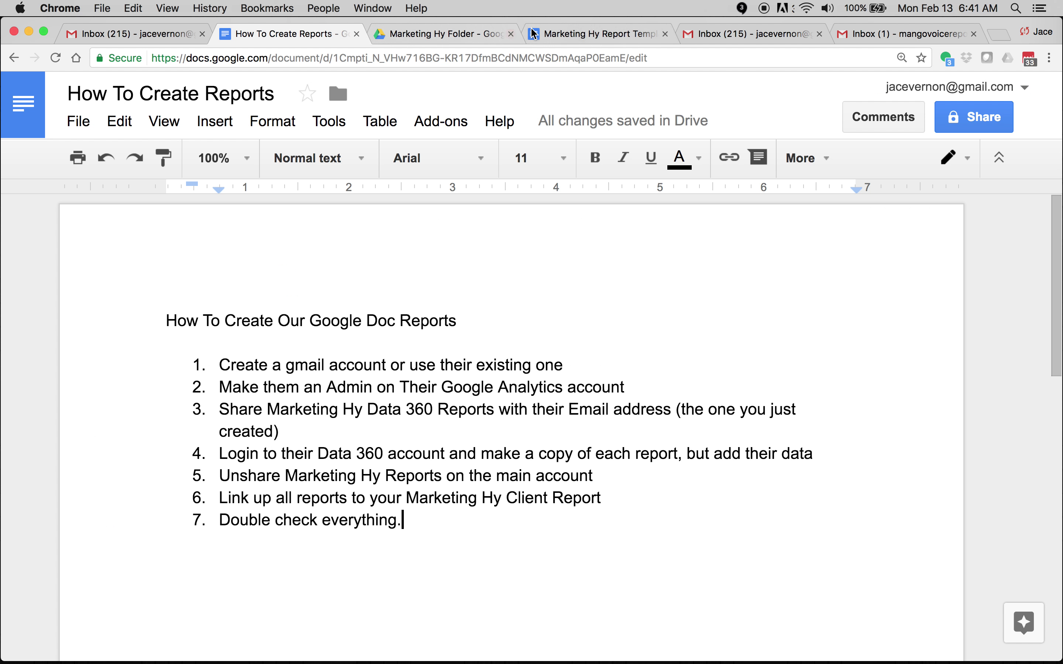
pyautogui.click(533, 34)
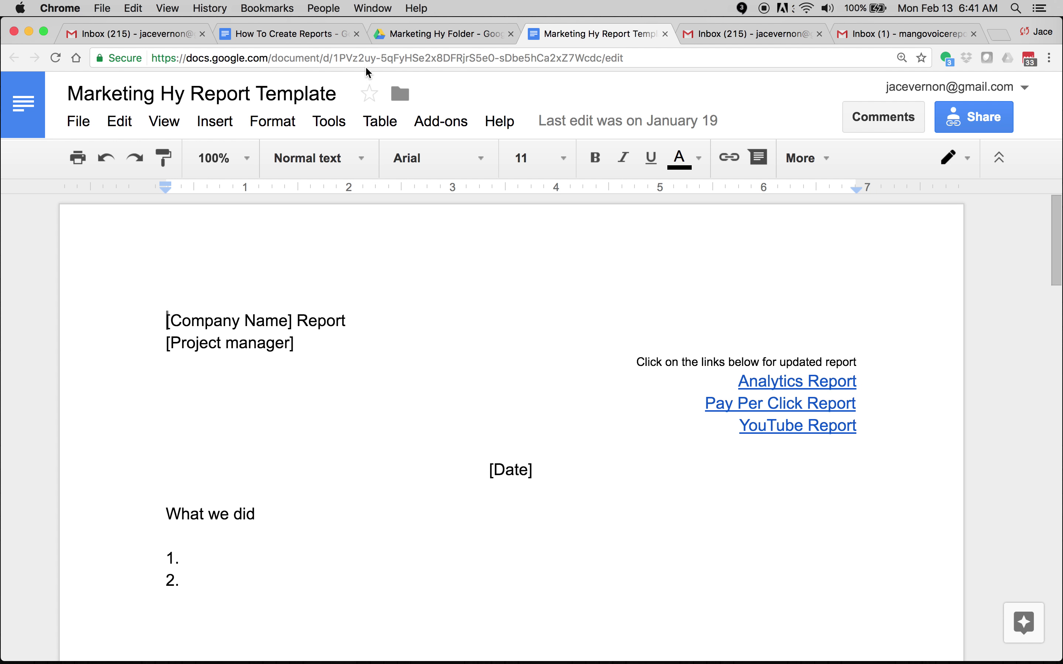
# - Copy the template as 'Mango Voice Reports' into the Marketing Hy Clients > Mango Voice folder
pyautogui.click(75, 122)
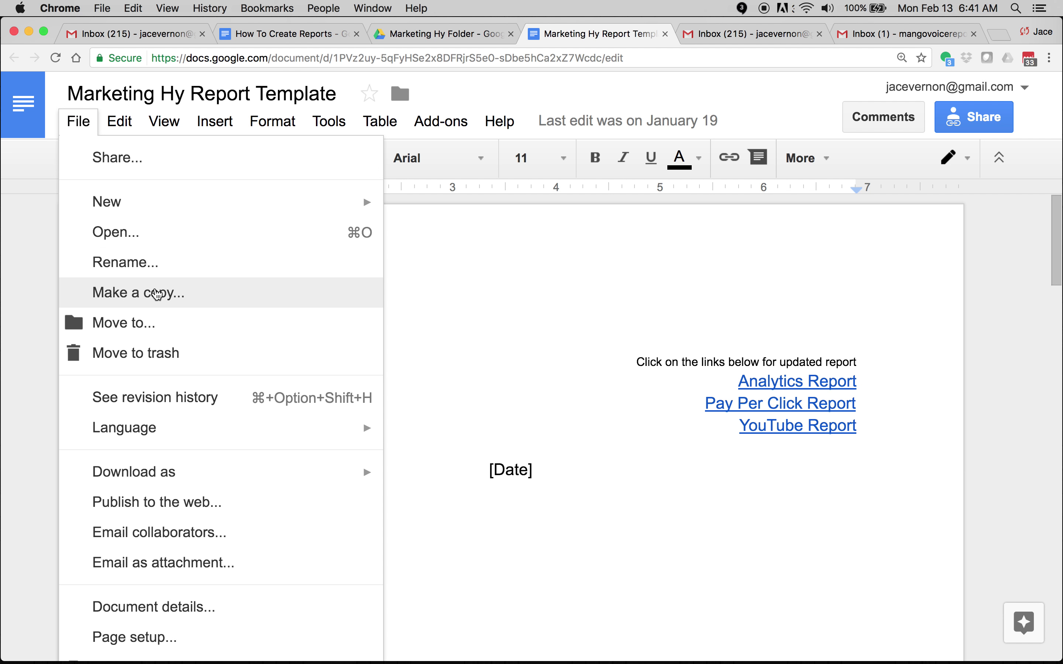
pyautogui.click(154, 293)
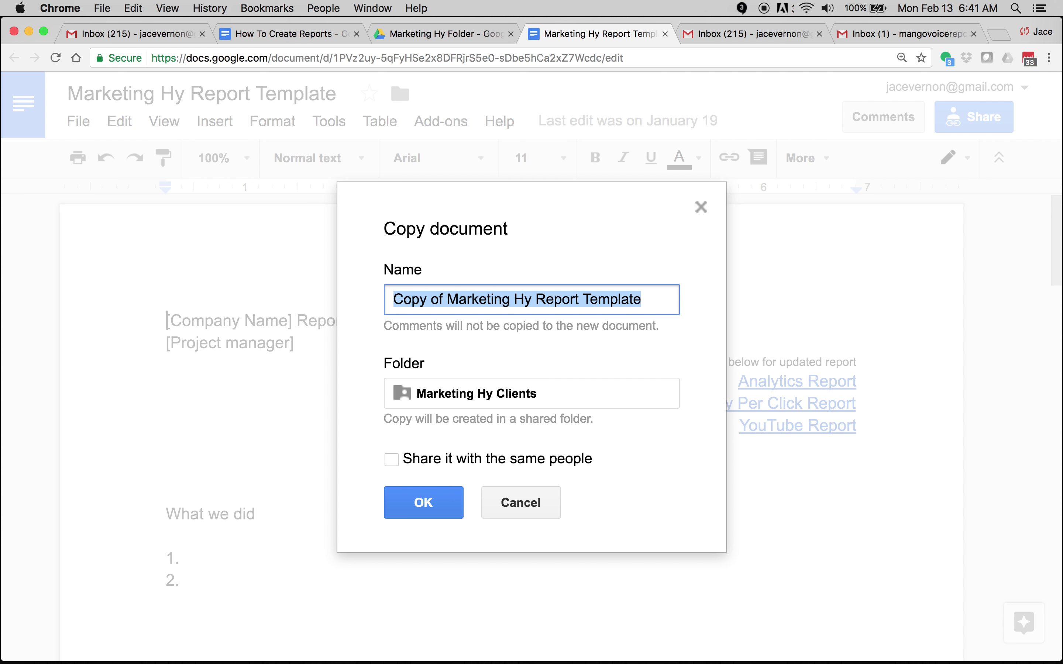
pyautogui.write('Mango Voice Reports')
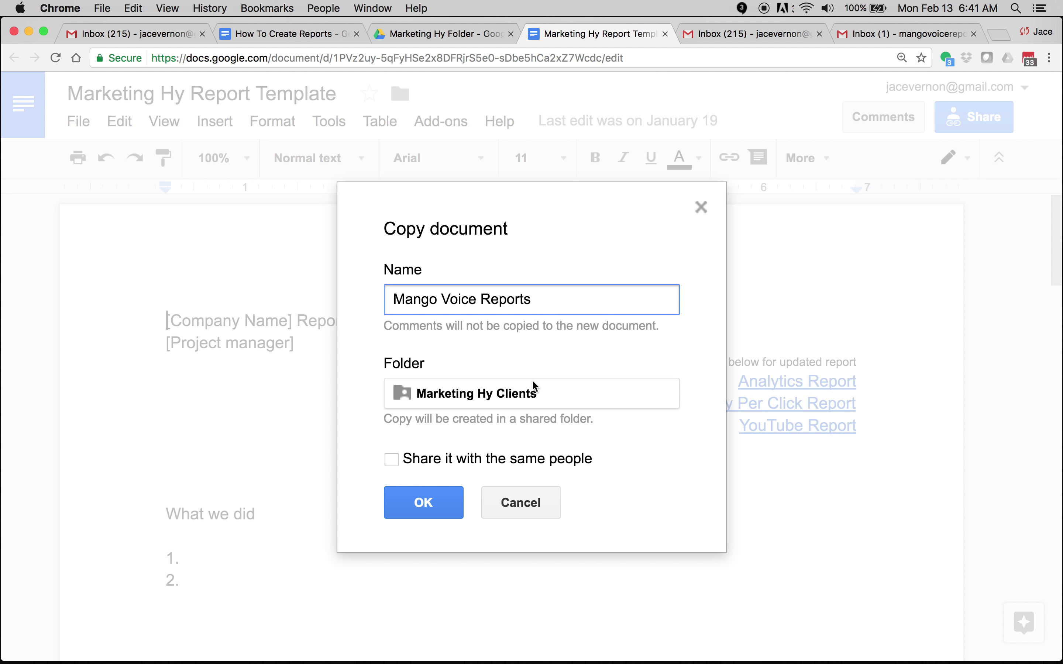
pyautogui.click(443, 398)
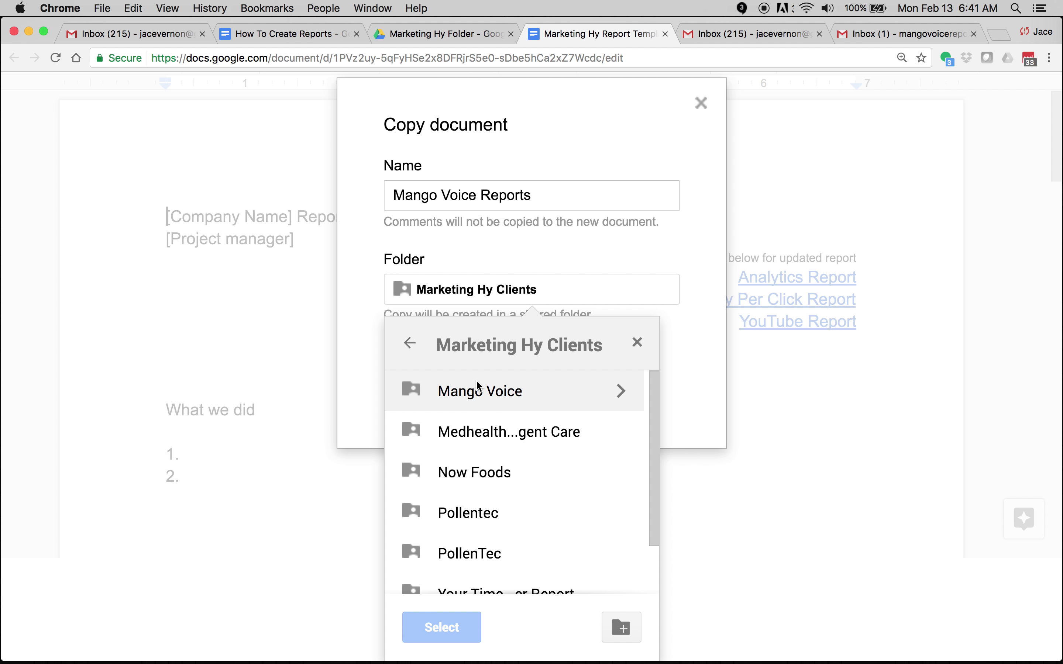
pyautogui.scroll(-2, 477, 382)
pyautogui.scroll(2, 477, 382)
pyautogui.click(479, 393)
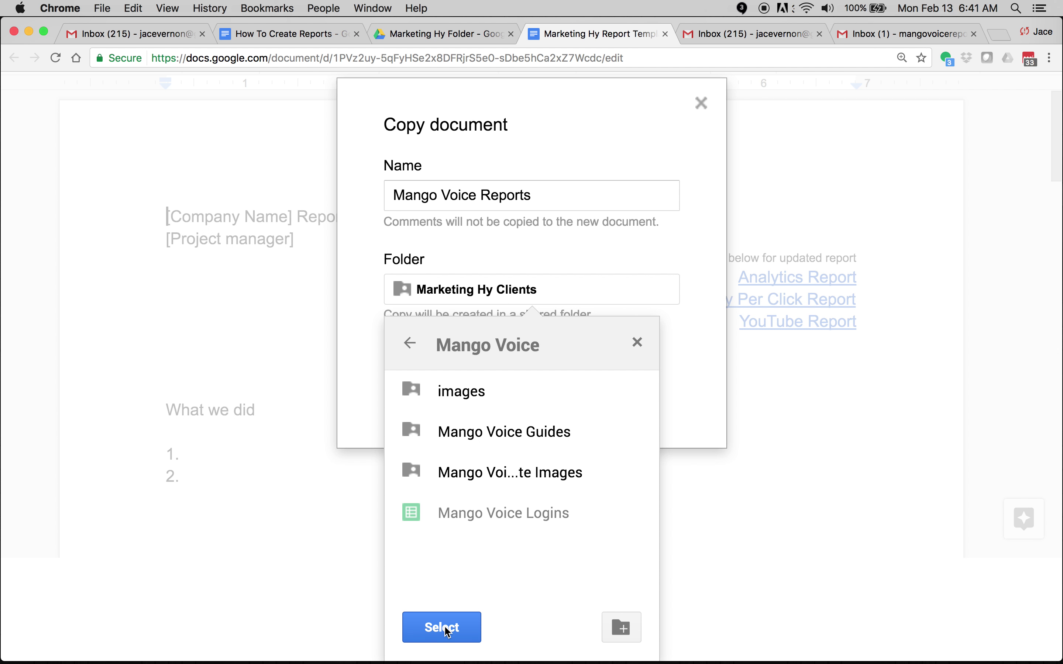
pyautogui.click(443, 628)
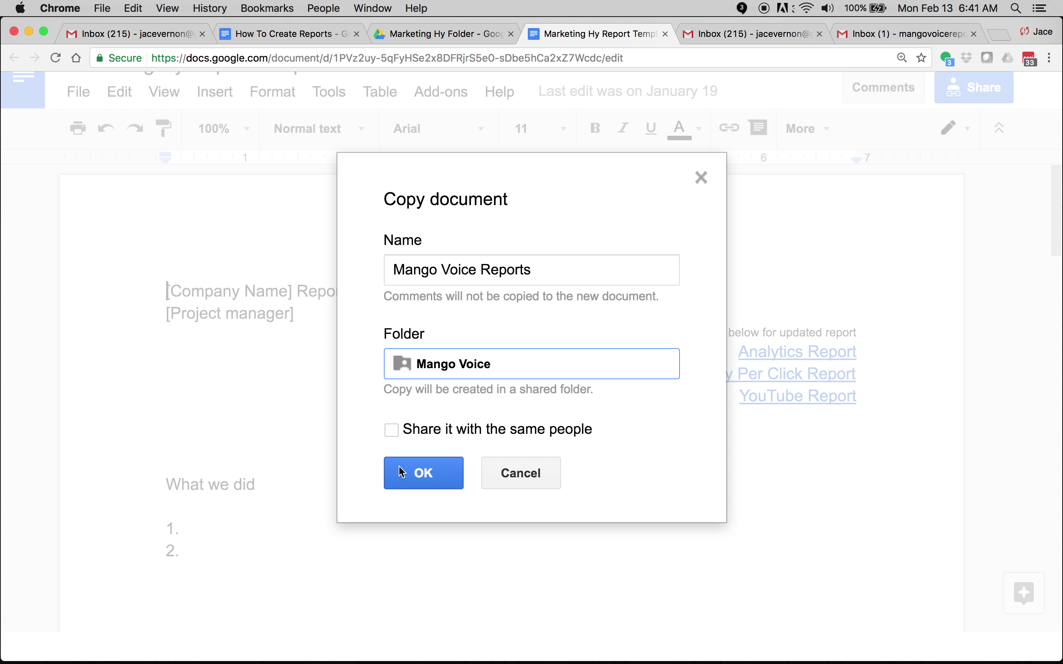
pyautogui.click(394, 434)
pyautogui.click(419, 477)
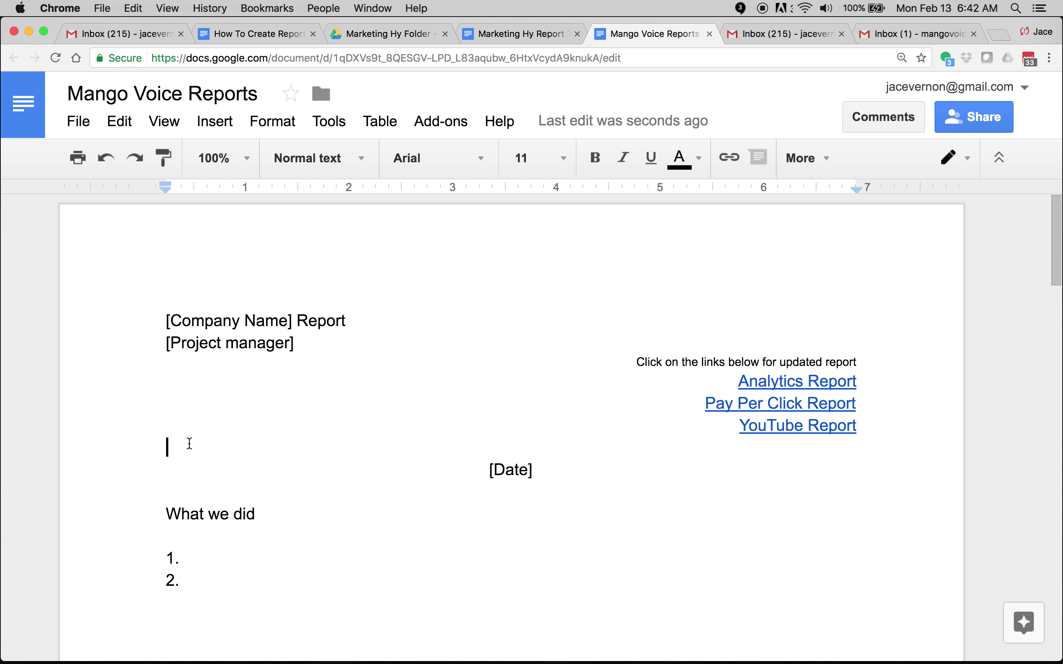
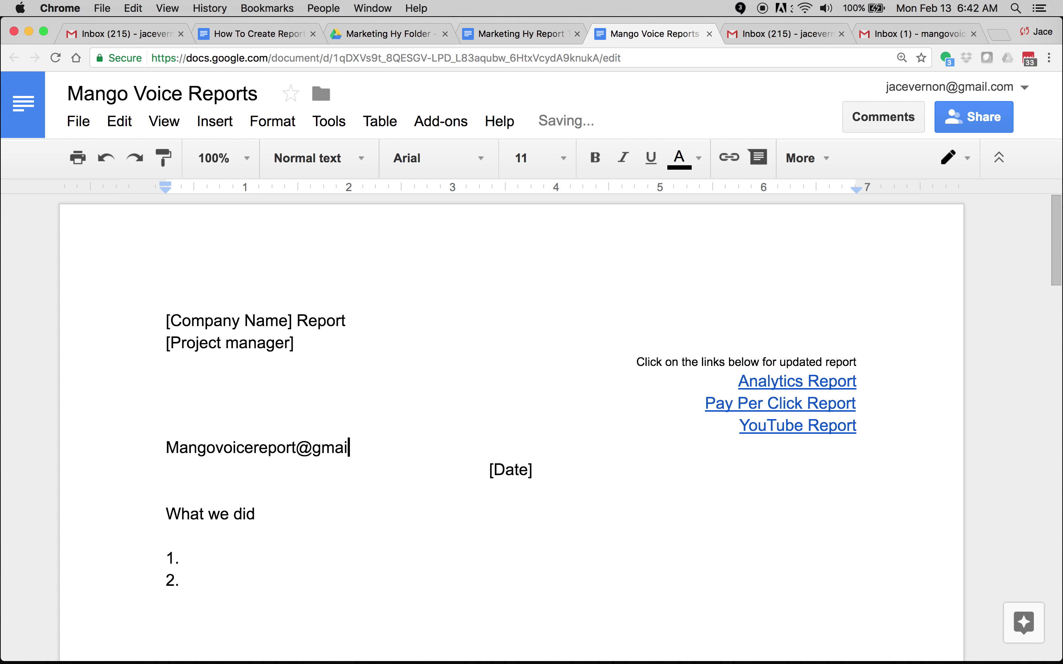
# - Enter the client's Gmail login address, with the account password on the next line
pyautogui.press('Return')
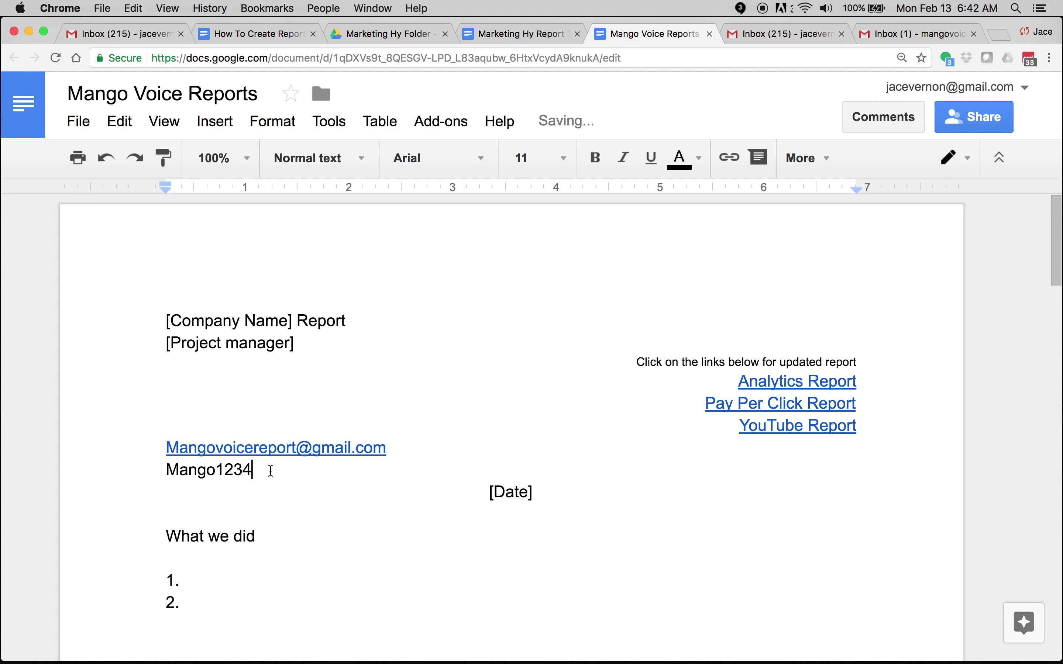
# - Insert blank lines above the email address and above the [Date] placeholder
pyautogui.click(170, 434)
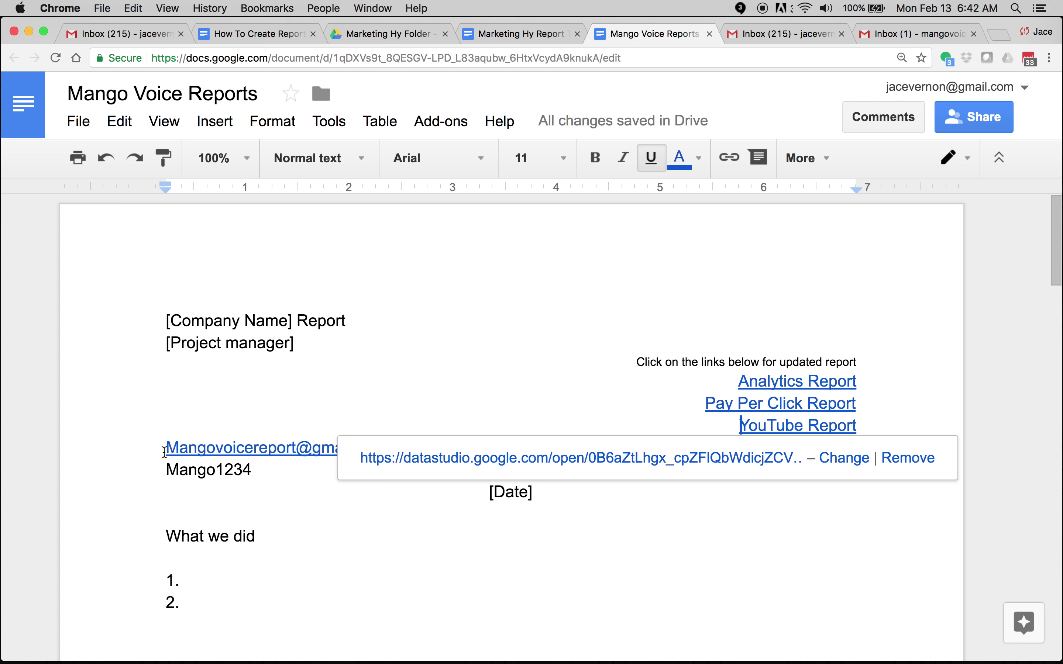
pyautogui.click(164, 448)
pyautogui.press('Return')
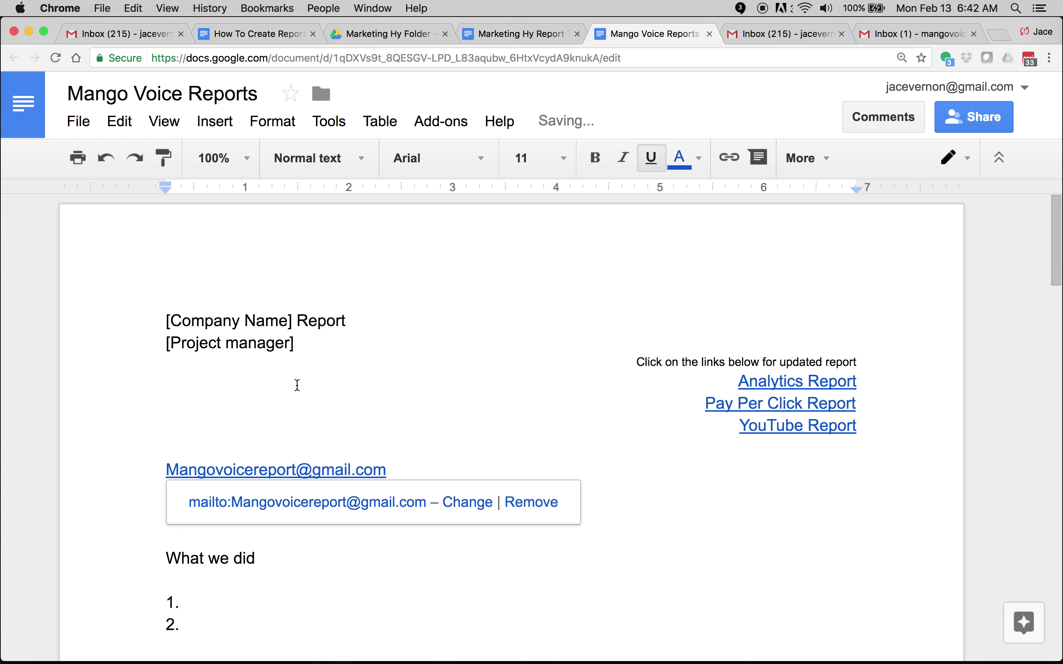
pyautogui.click(297, 385)
pyautogui.click(483, 511)
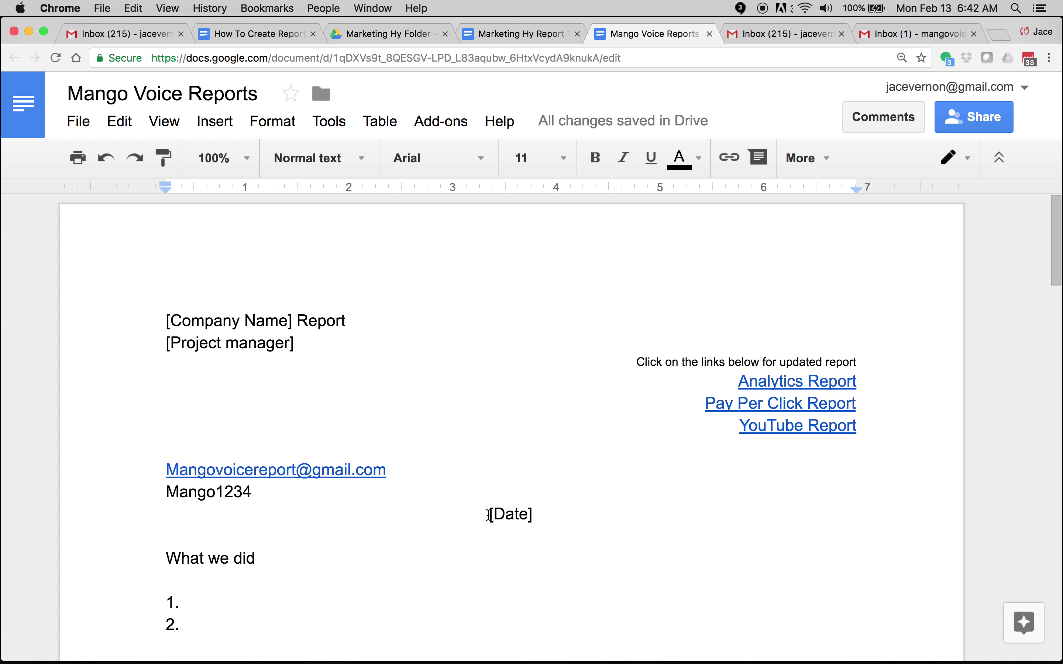
pyautogui.press('Return')
# - Replace the [Company Name] placeholder in the report heading with 'Mango Voice'
pyautogui.scroll(-5, 517, 370)
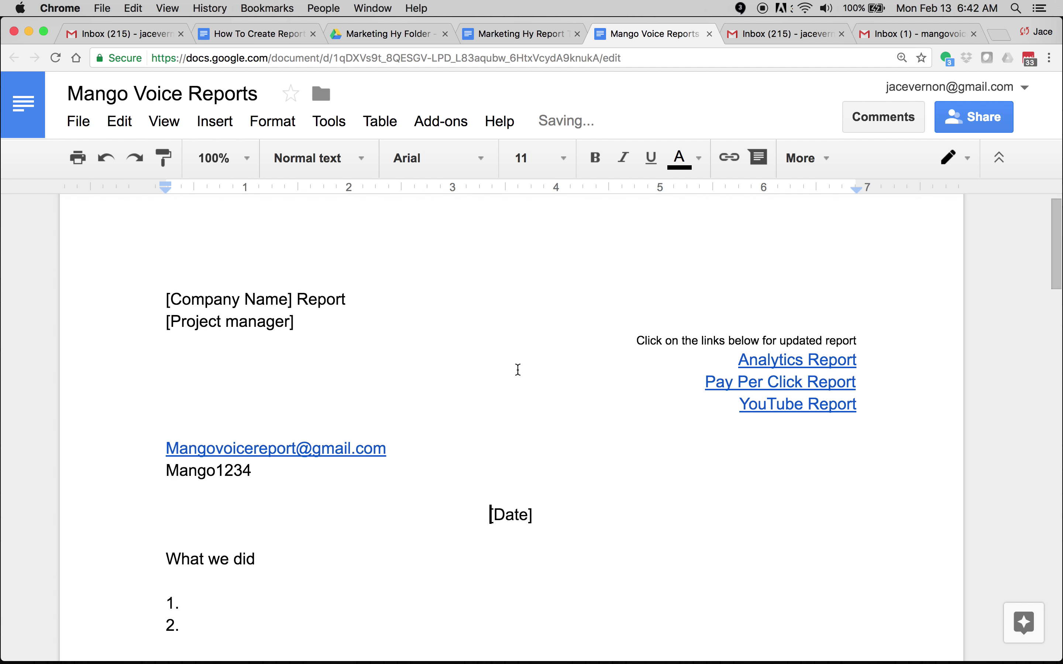
pyautogui.scroll(4, 518, 370)
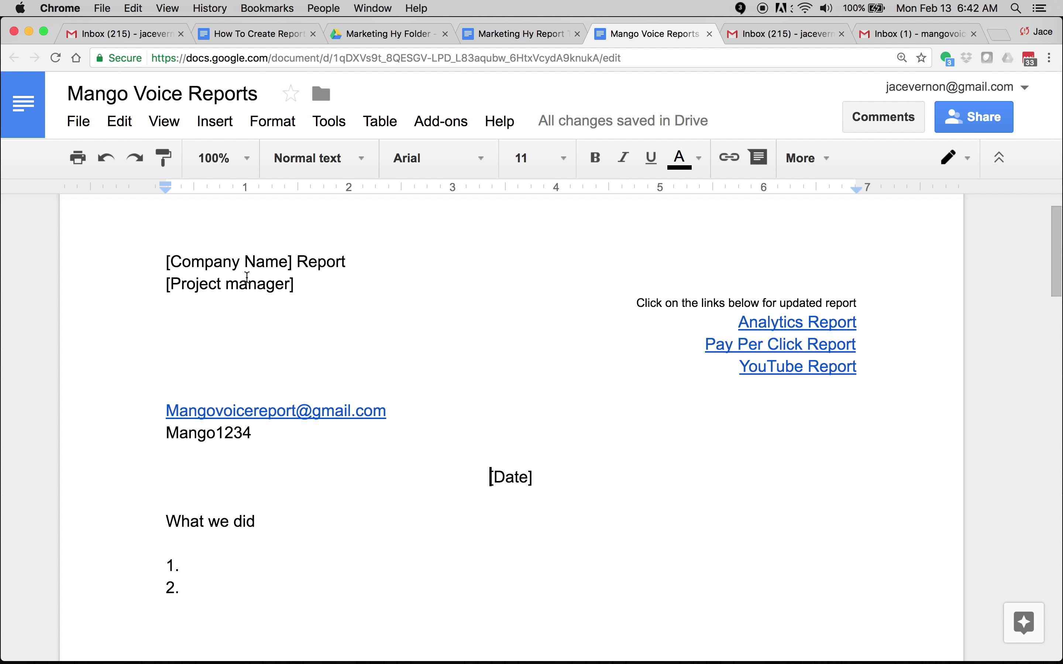
pyautogui.scroll(-5, 372, 408)
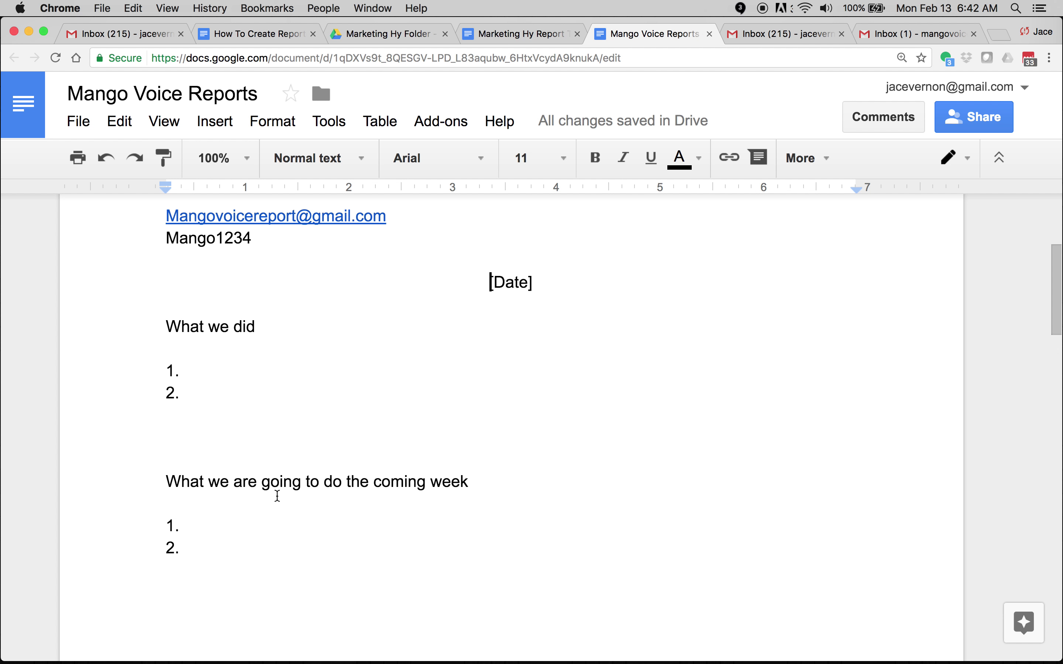
pyautogui.scroll(-4, 274, 494)
pyautogui.scroll(6, 278, 495)
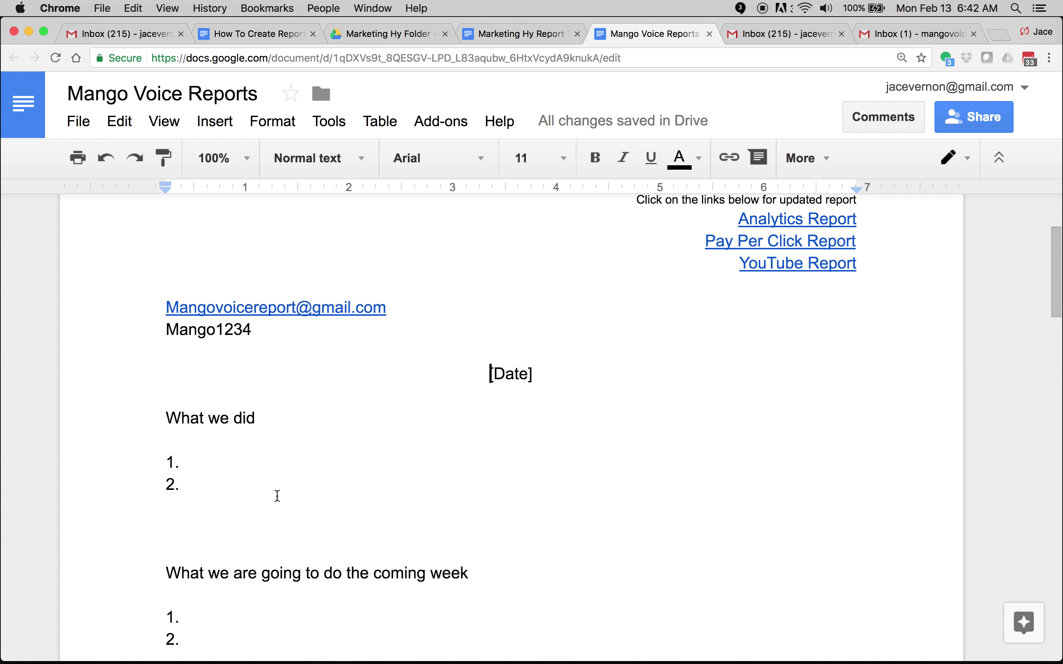
pyautogui.scroll(4, 277, 495)
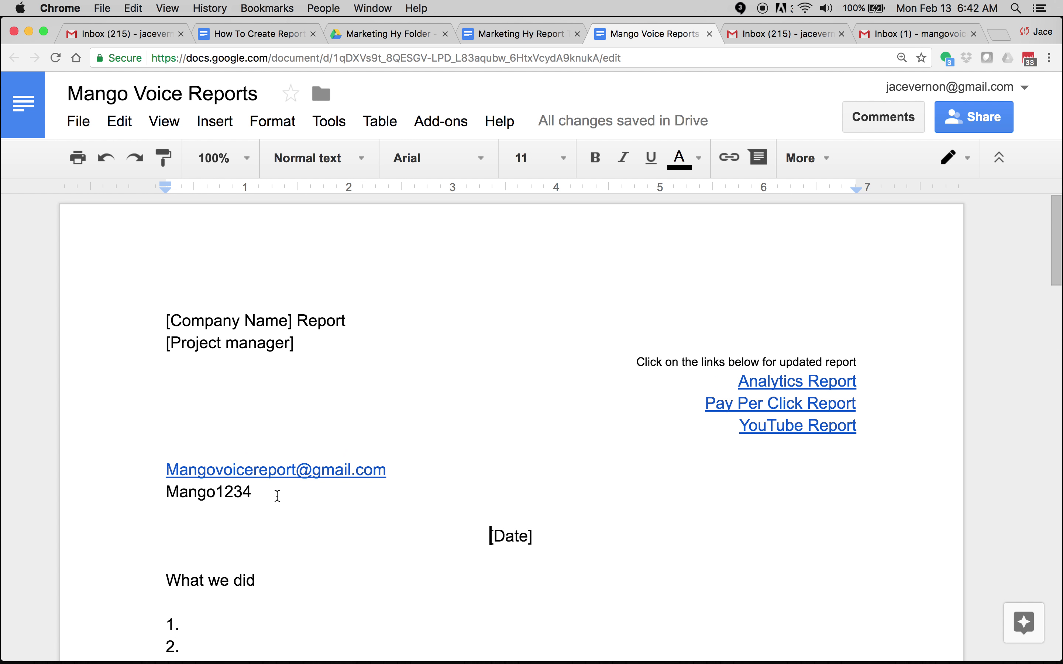
pyautogui.moveTo(292, 320); pyautogui.dragTo(135, 322)
pyautogui.write('Mango Voi')
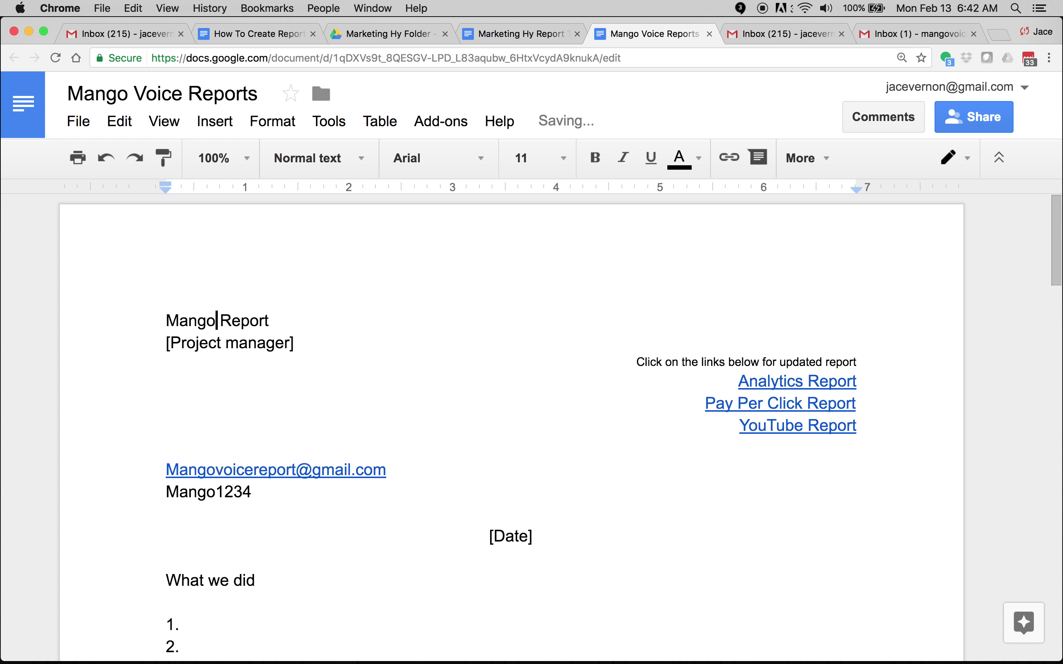
pyautogui.write('ce')
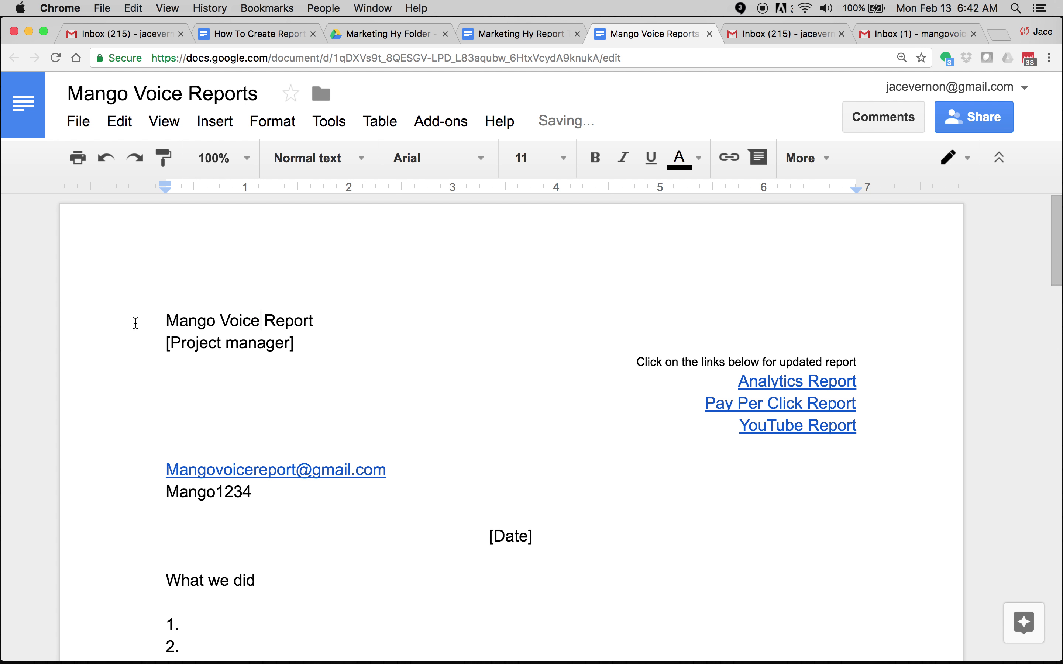
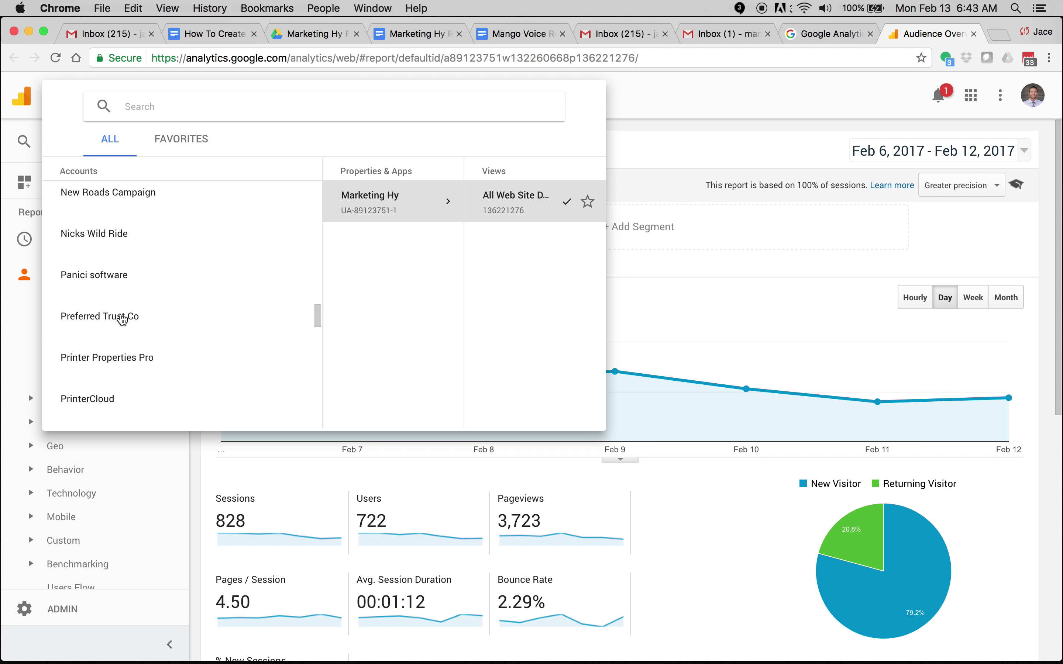
pyautogui.scroll(-4, 122, 319)
# - Switch to the Mango Voice account, Mango Voice property, All Web Site Data view
pyautogui.scroll(5, 122, 319)
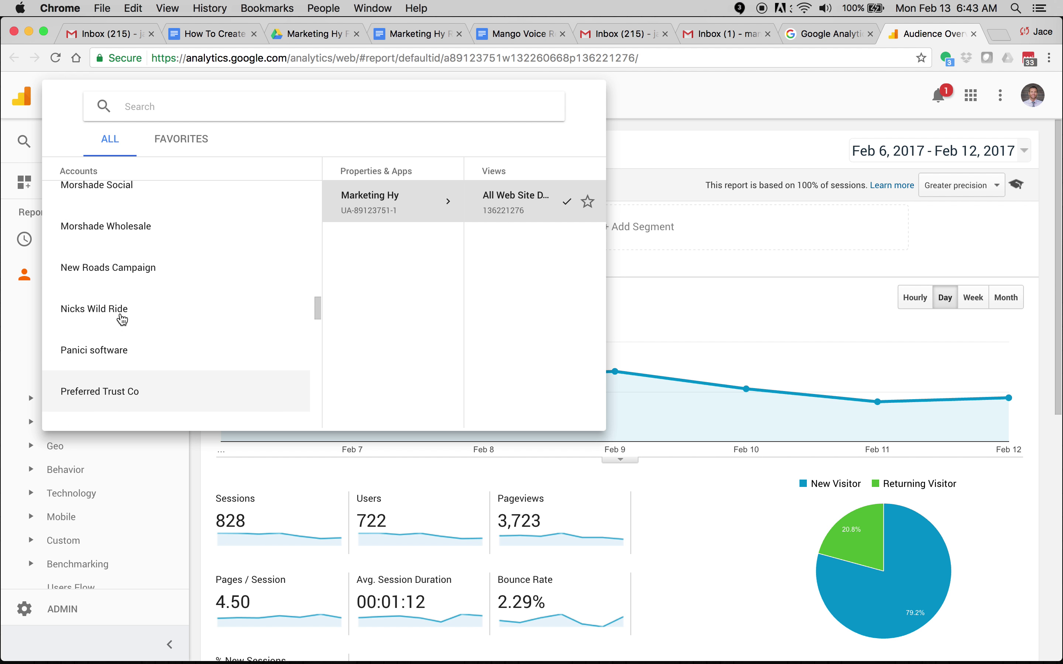
pyautogui.scroll(5, 123, 319)
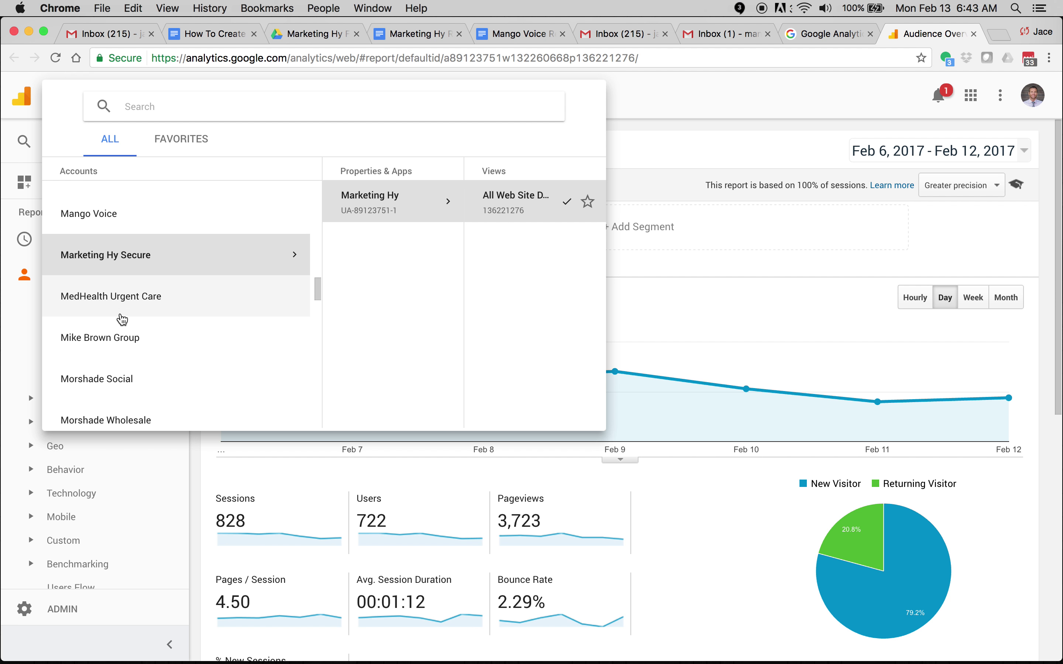
pyautogui.scroll(2, 121, 307)
pyautogui.click(120, 276)
pyautogui.click(335, 220)
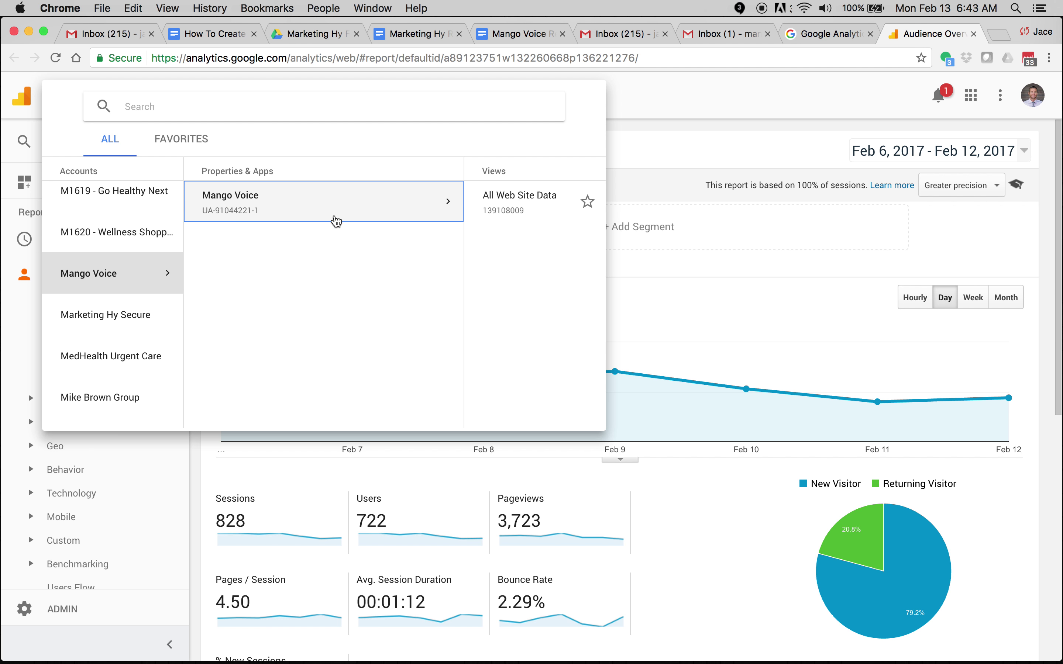
pyautogui.click(523, 216)
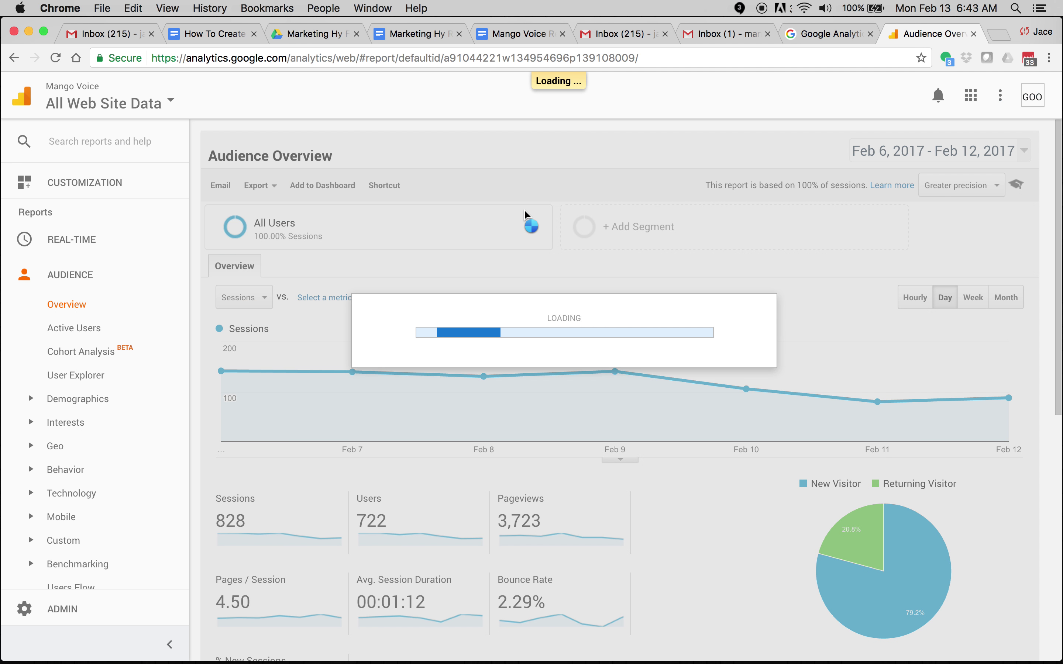
# - Reopen and dismiss the view picker, then show the user's extra options
pyautogui.scroll(-3, 524, 210)
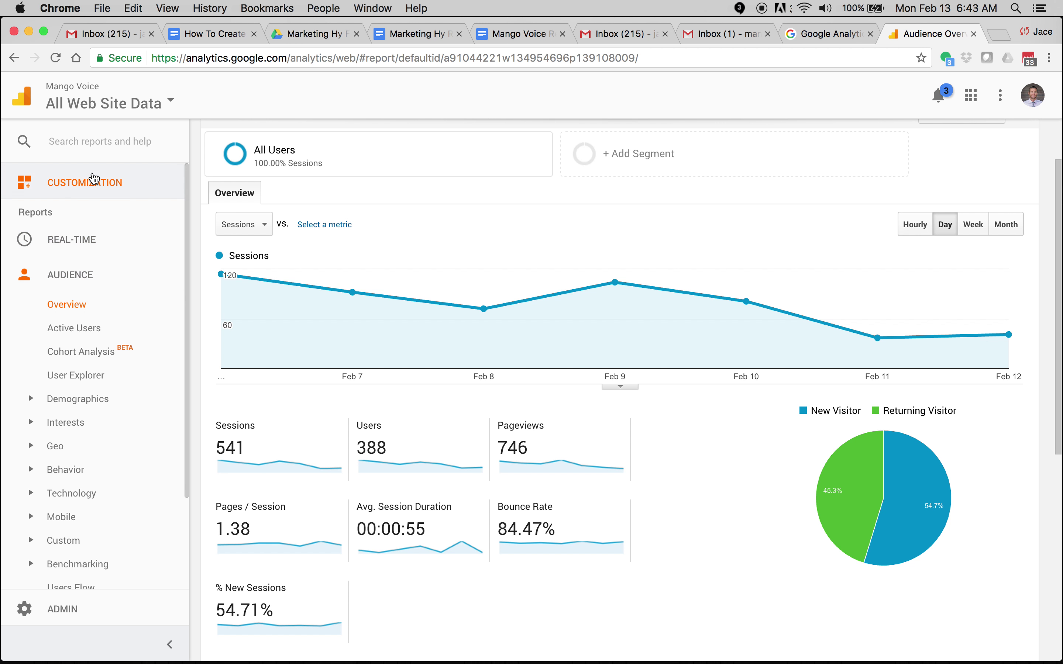
pyautogui.click(121, 105)
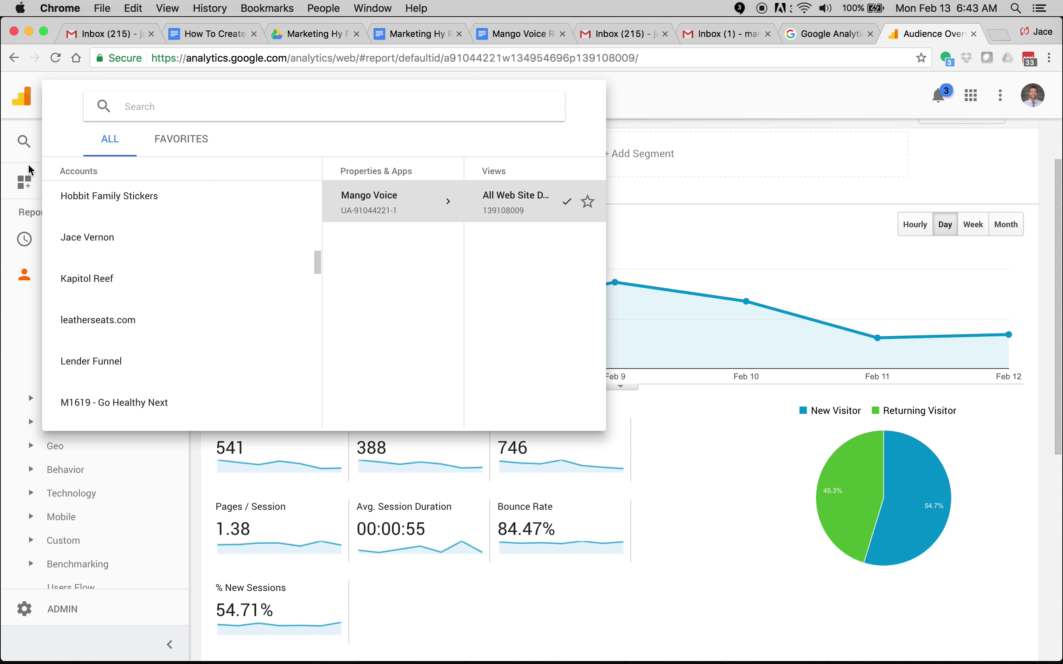
pyautogui.click(28, 163)
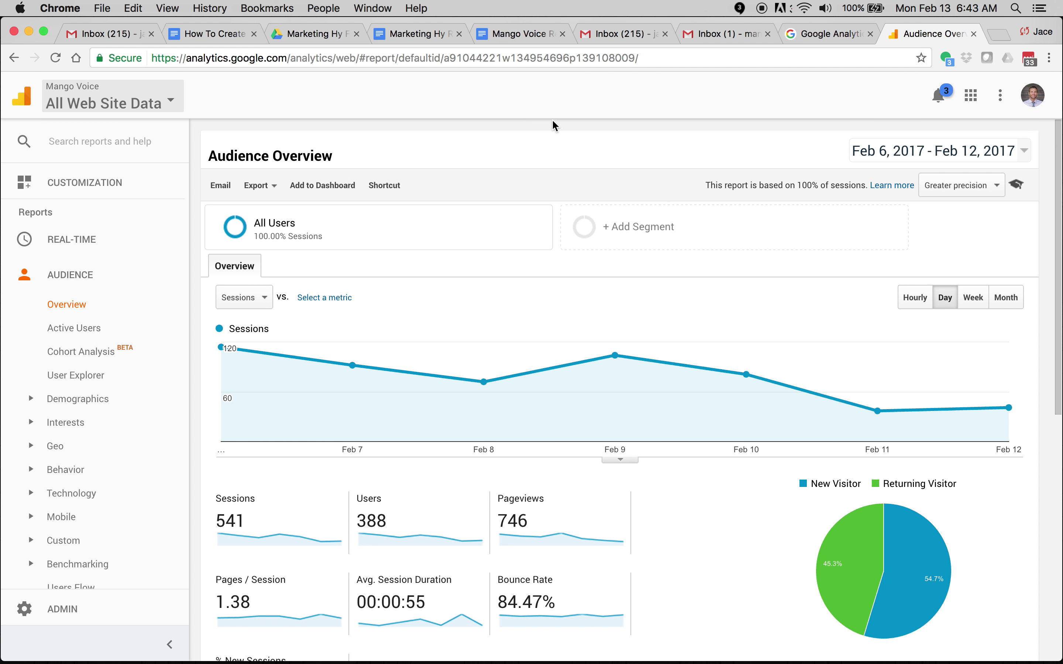
pyautogui.click(1000, 97)
# - Leave user settings, collapse Audience, and go to Admin for Mango Voice
pyautogui.click(1003, 106)
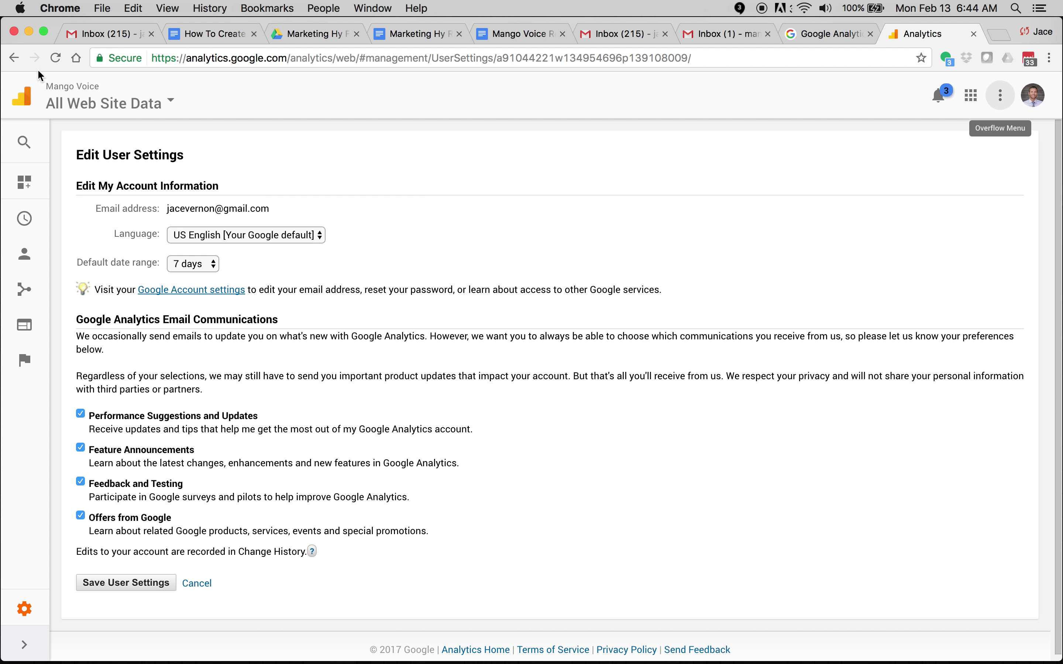
pyautogui.click(14, 58)
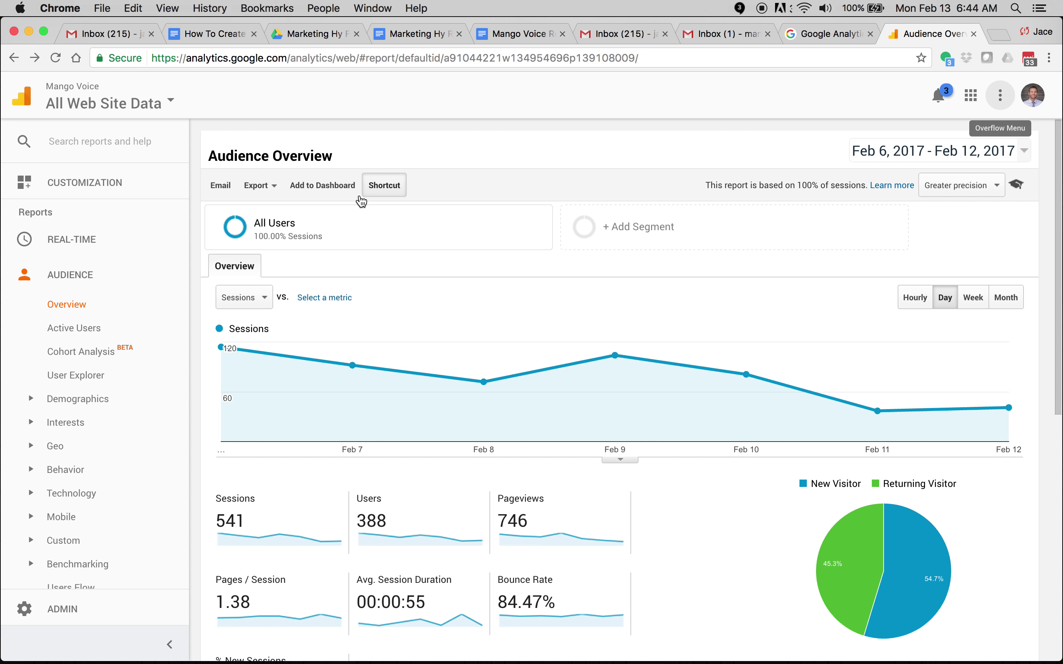
pyautogui.click(73, 279)
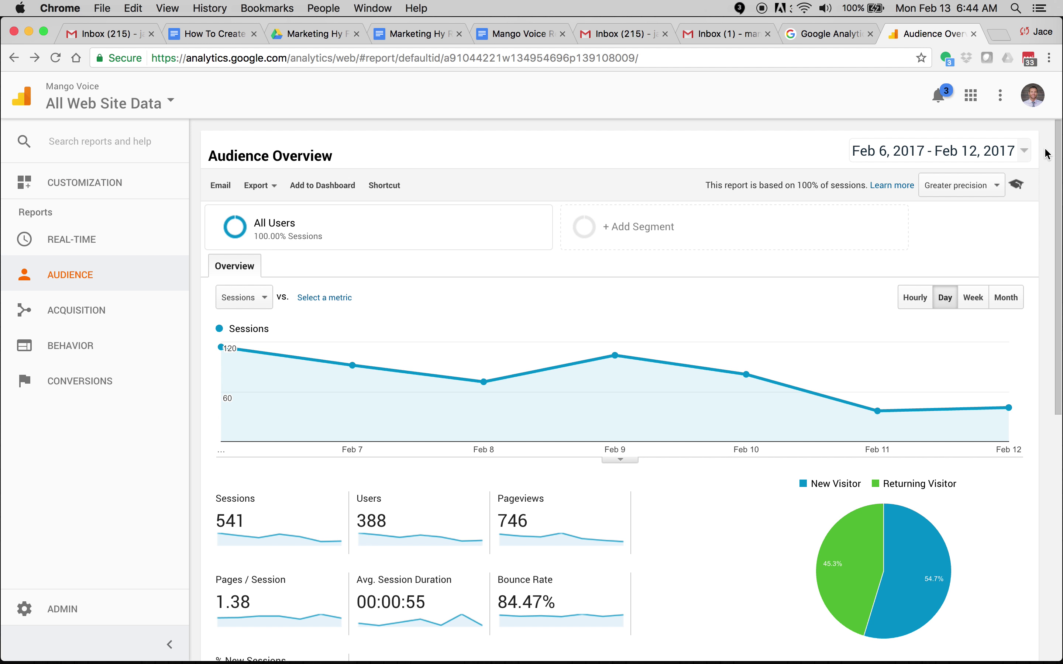
pyautogui.scroll(-10, 931, 351)
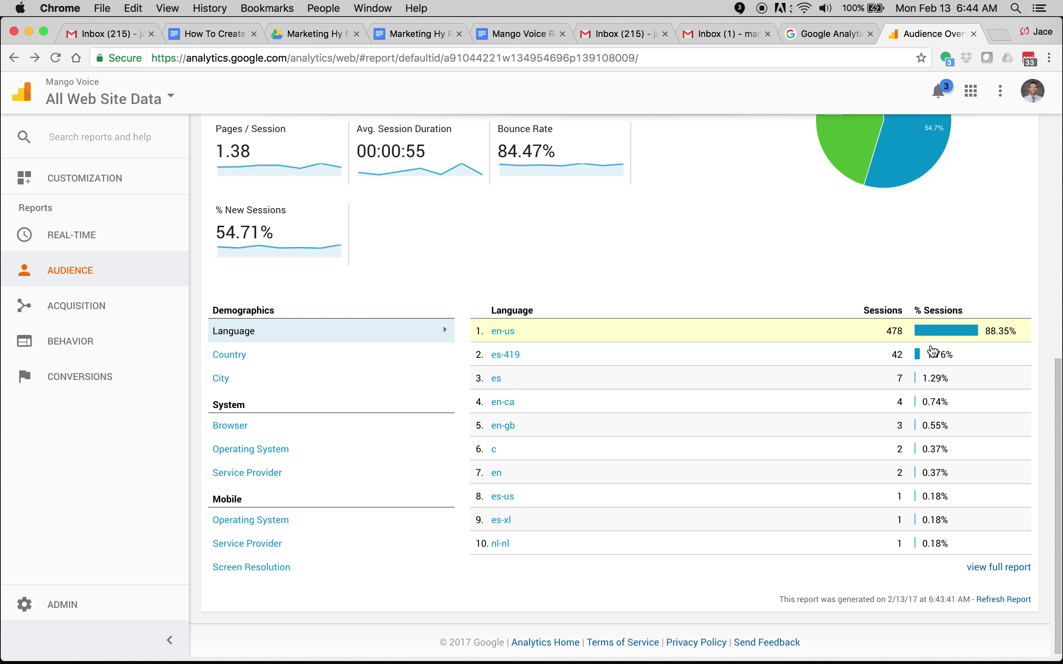
pyautogui.click(53, 612)
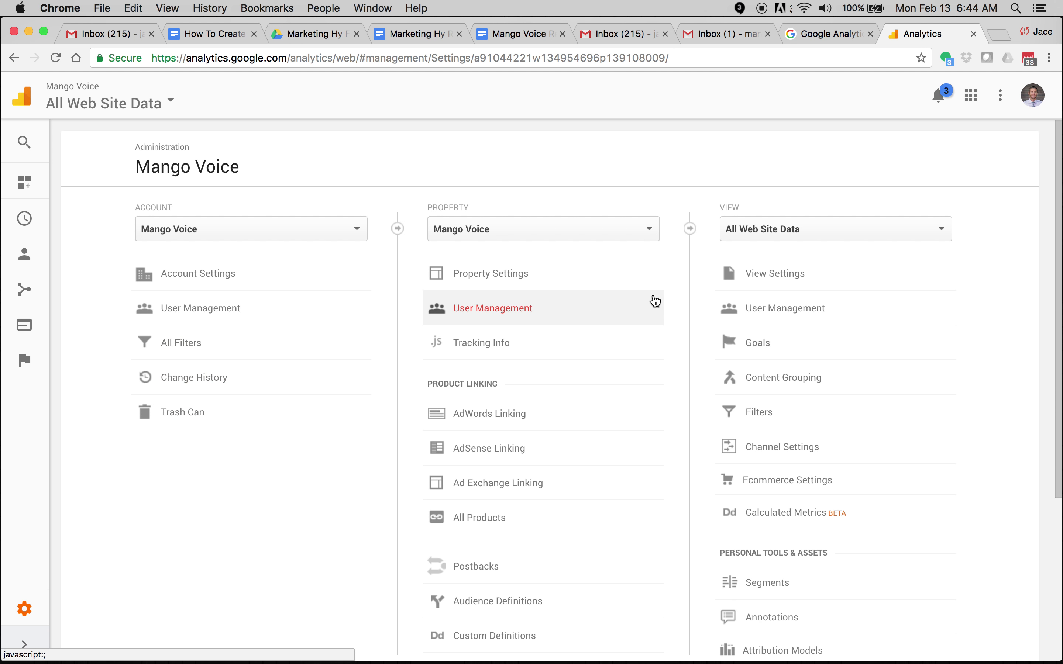
# - Add the reports e-mail as a Mango Voice user with Manage Users and Edit permissions
pyautogui.click(197, 309)
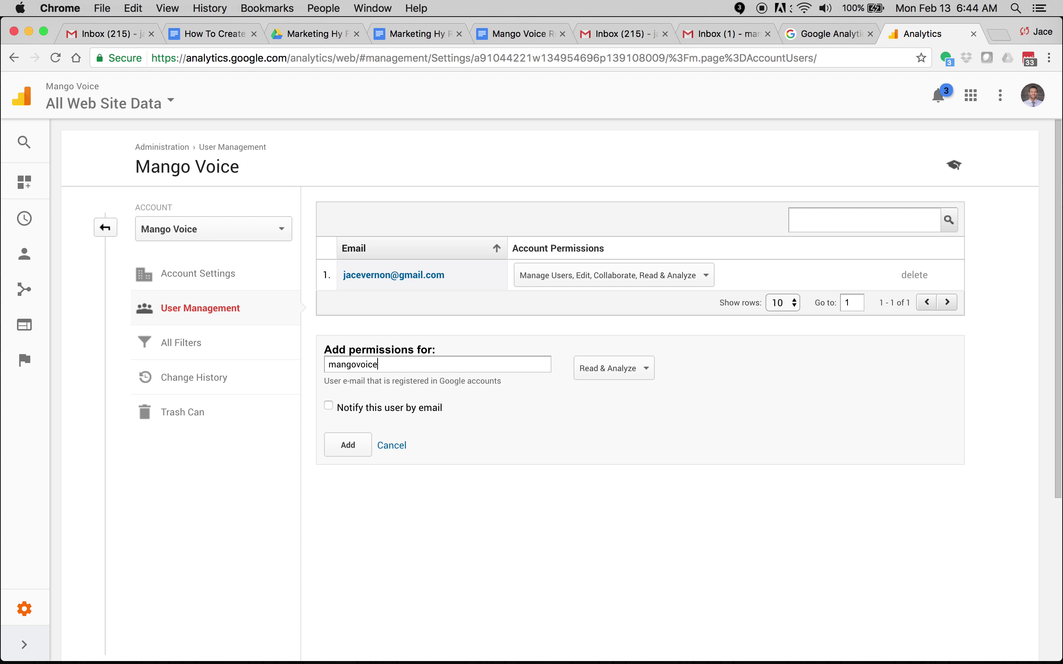
pyautogui.write('@gmail.com')
pyautogui.click(623, 369)
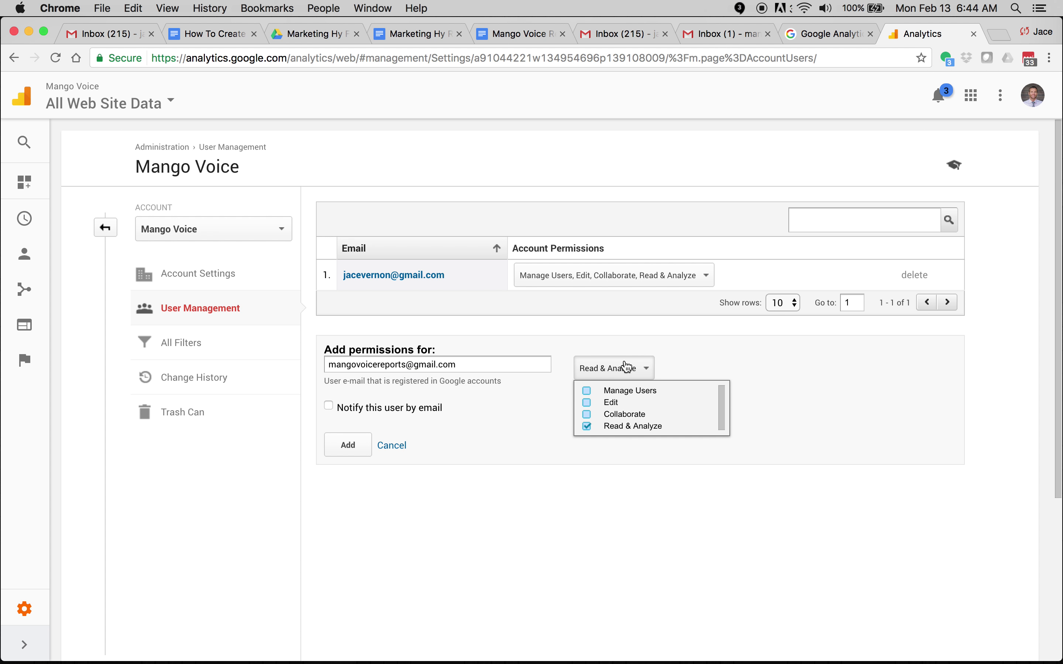
pyautogui.click(617, 391)
pyautogui.click(587, 404)
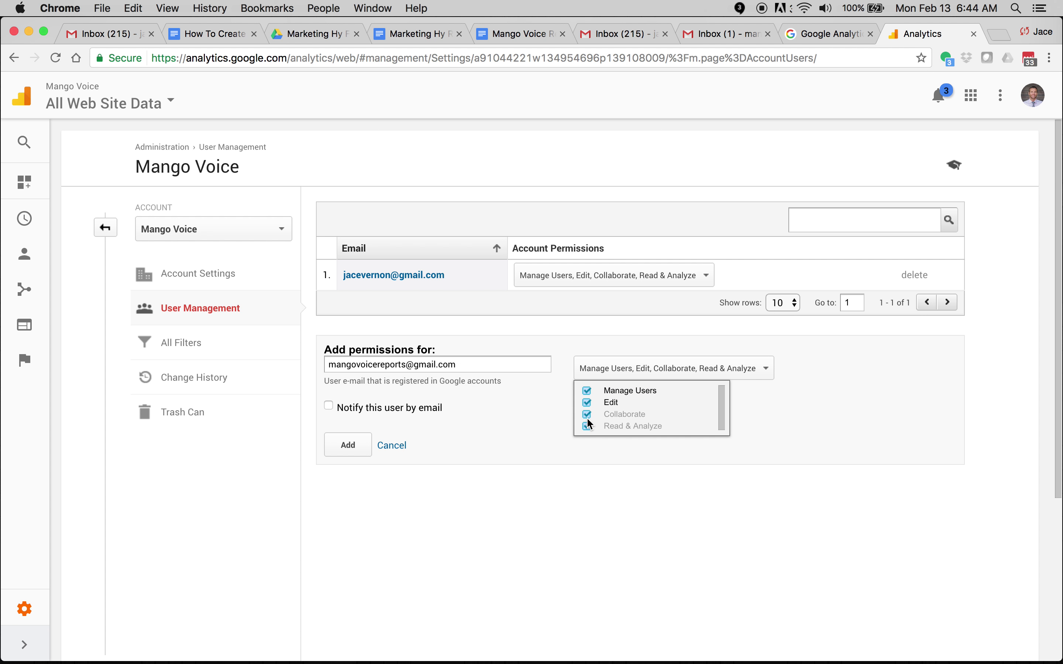
pyautogui.click(348, 449)
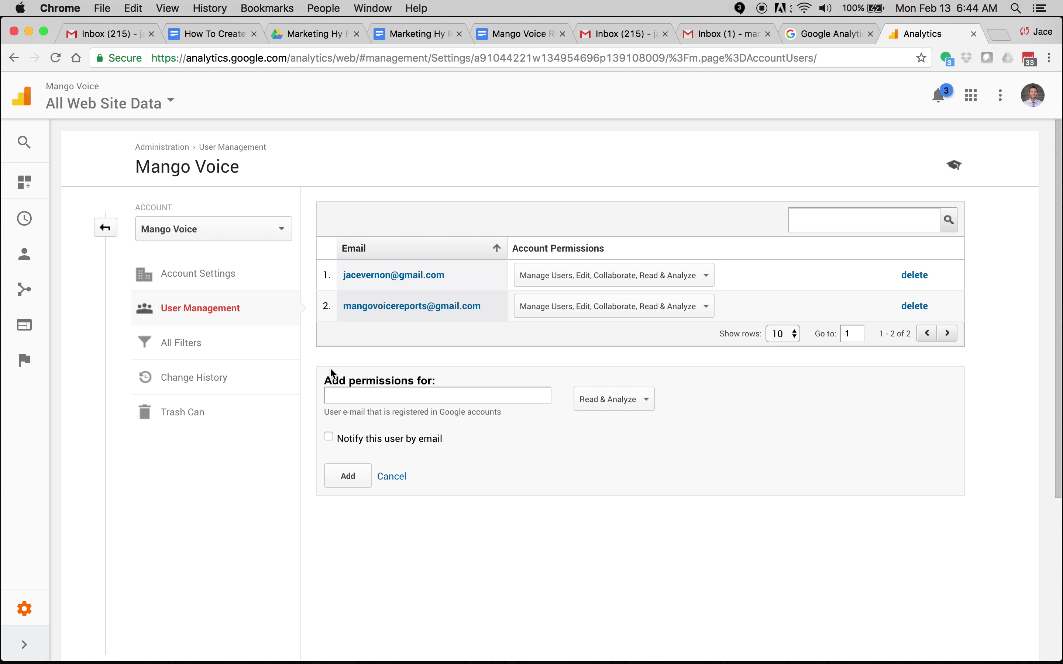
# - Load the AdWords site in a new browser tab
pyautogui.click(1006, 40)
pyautogui.write('adwor')
pyautogui.press('Return')
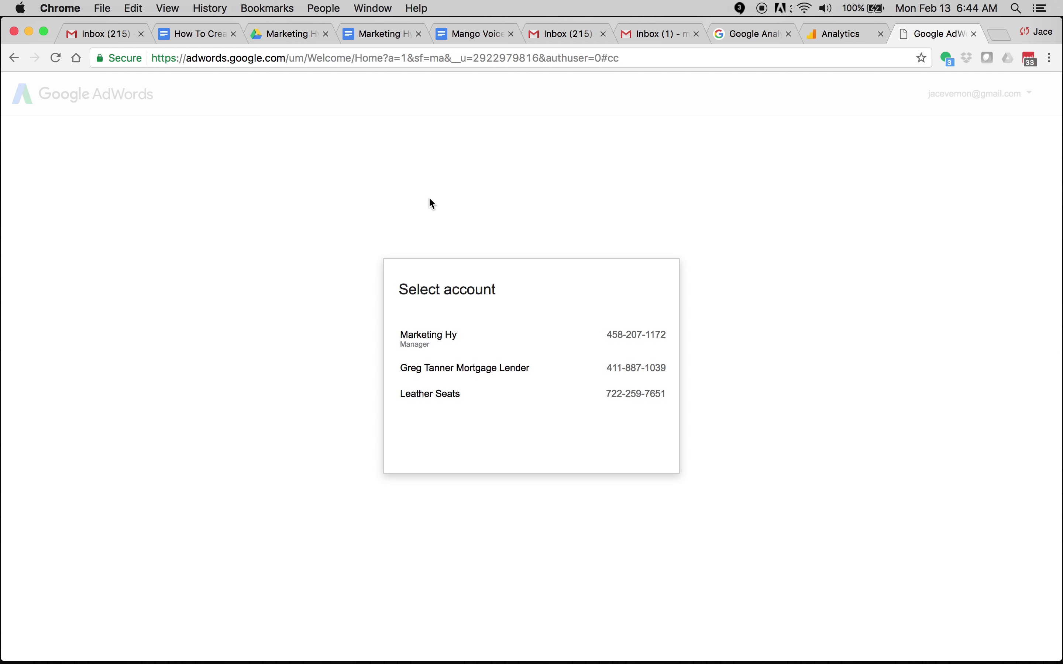
# - Open the Mango Voice client account under the Marketing Hy manager account
pyautogui.click(481, 346)
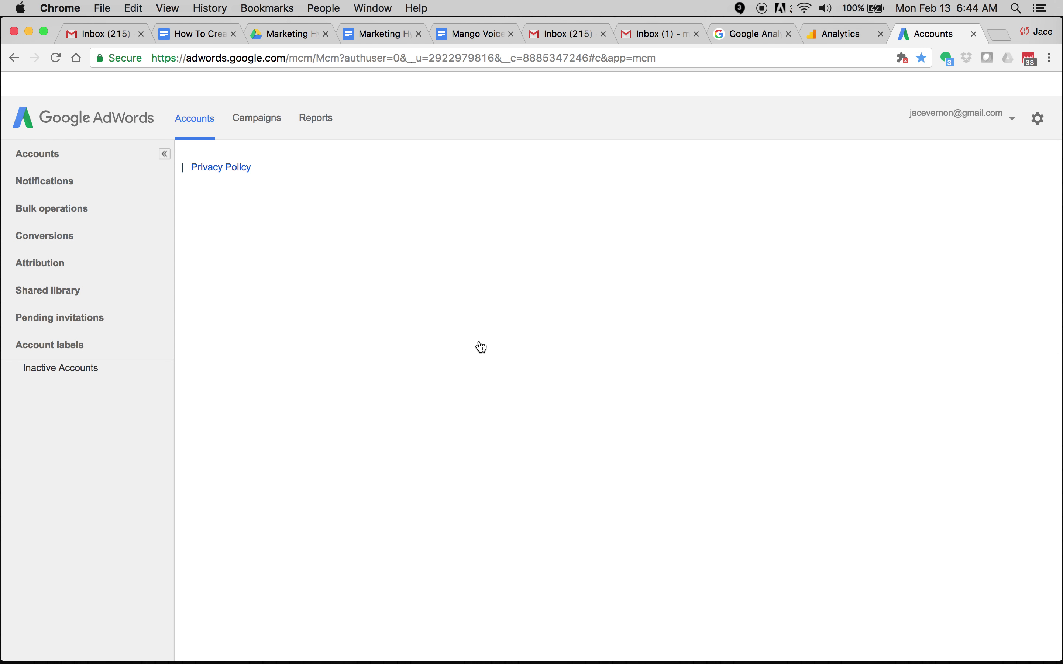
pyautogui.scroll(-5, 290, 469)
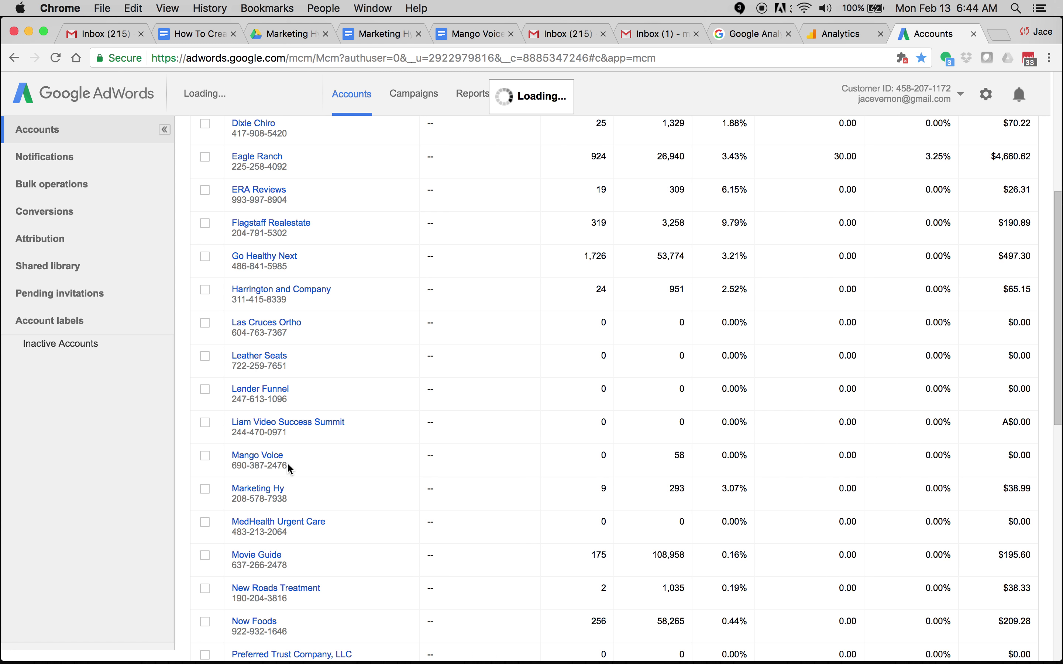
pyautogui.click(245, 439)
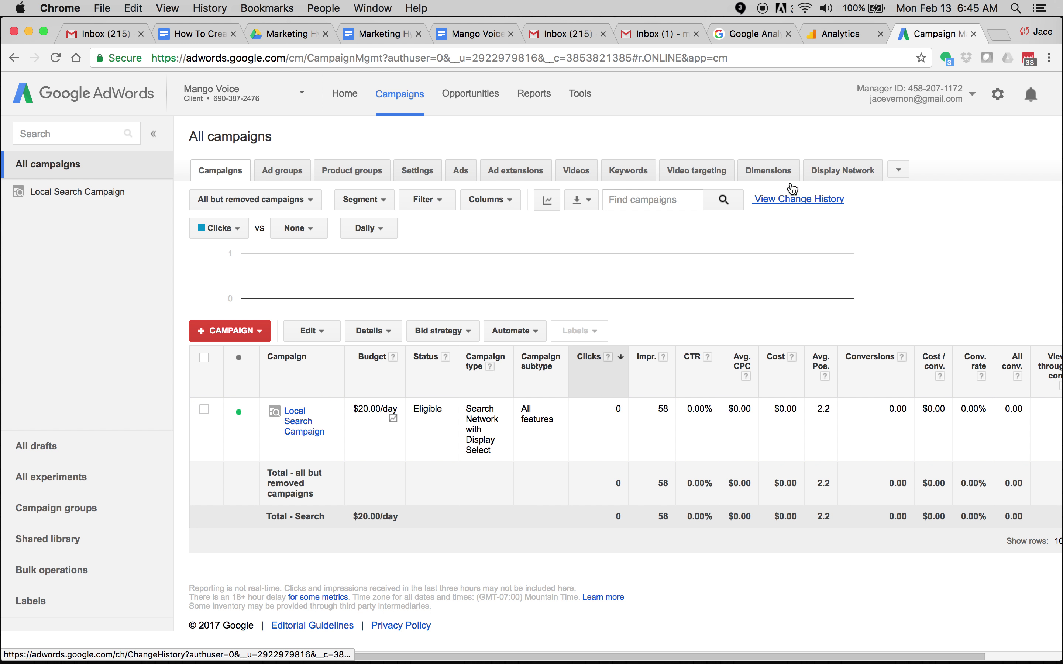
pyautogui.click(790, 198)
# - Open the Mango Voice account settings from the gear menu
pyautogui.click(586, 98)
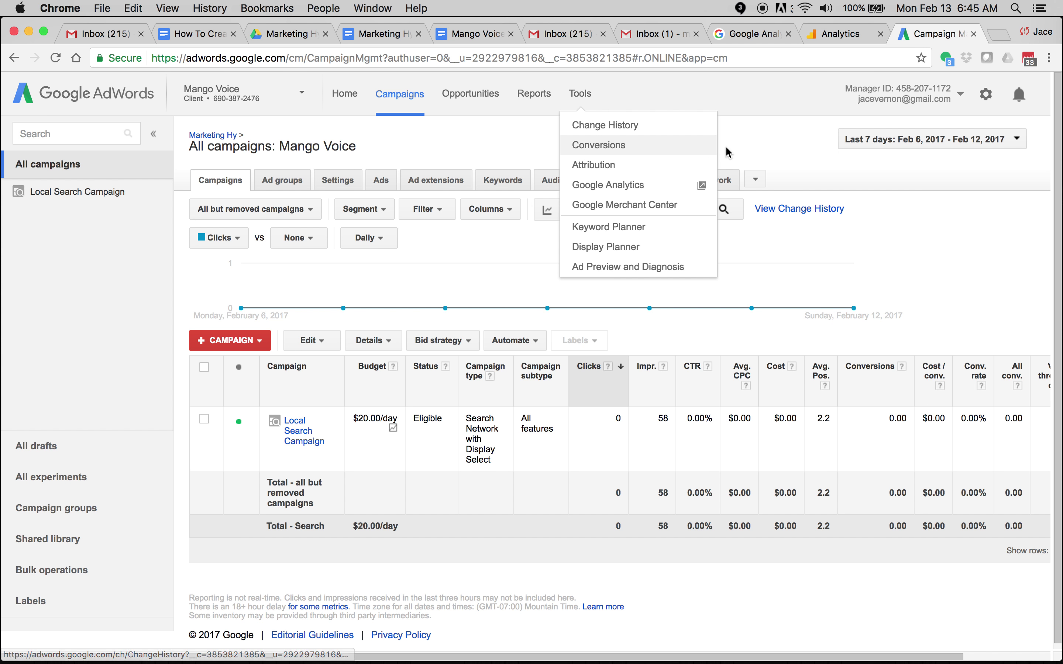
pyautogui.click(789, 153)
pyautogui.click(987, 94)
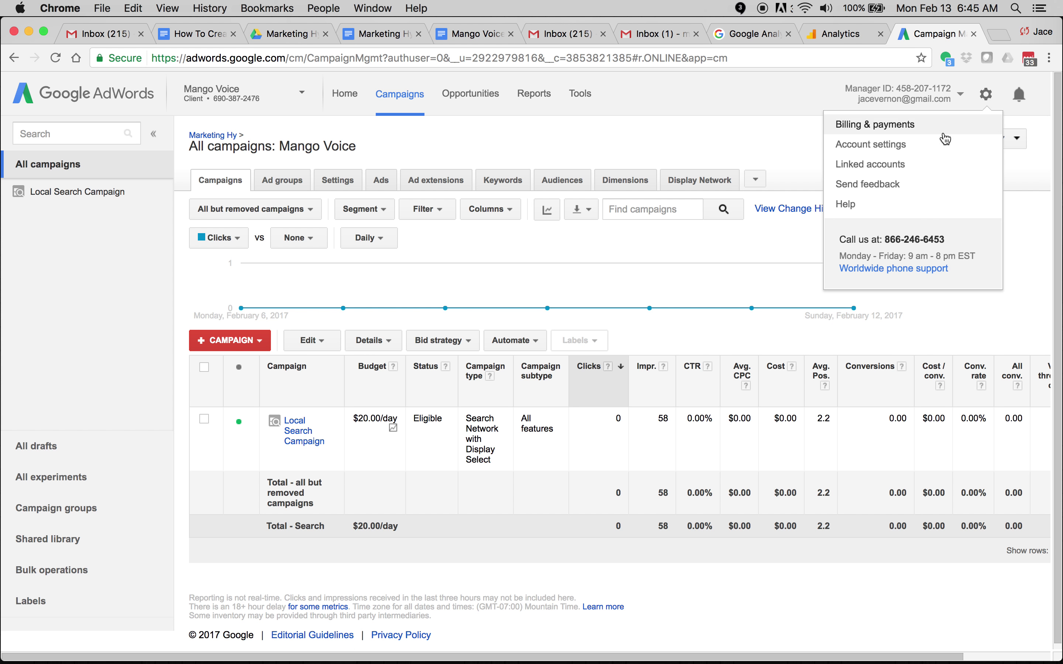
pyautogui.click(906, 149)
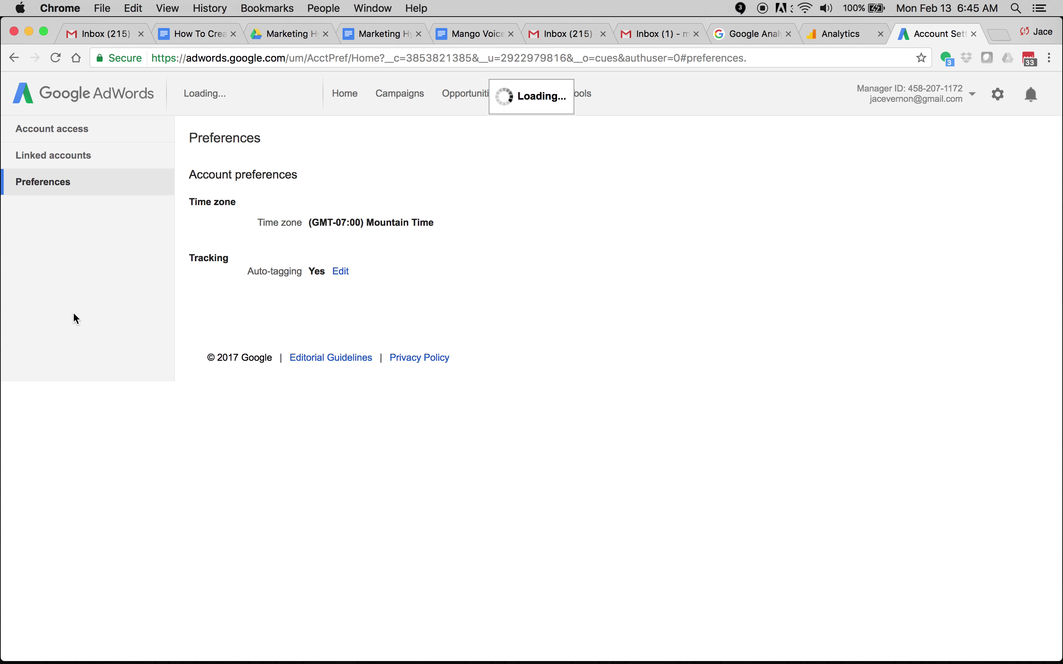
# - Invite the reports e-mail address to Mango Voice with Administrative access
pyautogui.click(82, 154)
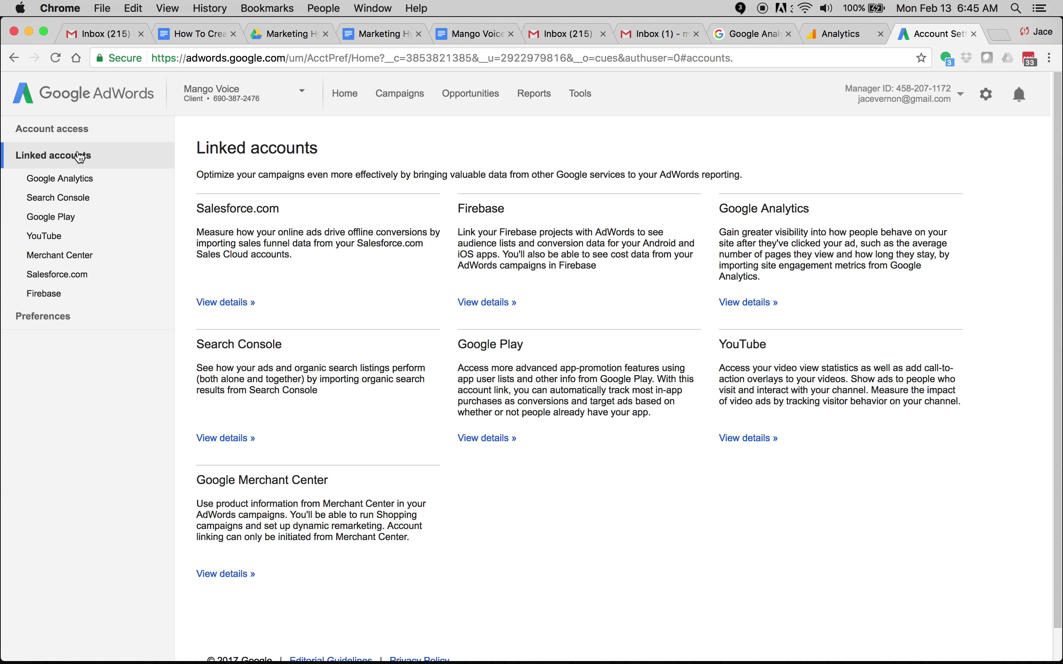
pyautogui.click(66, 132)
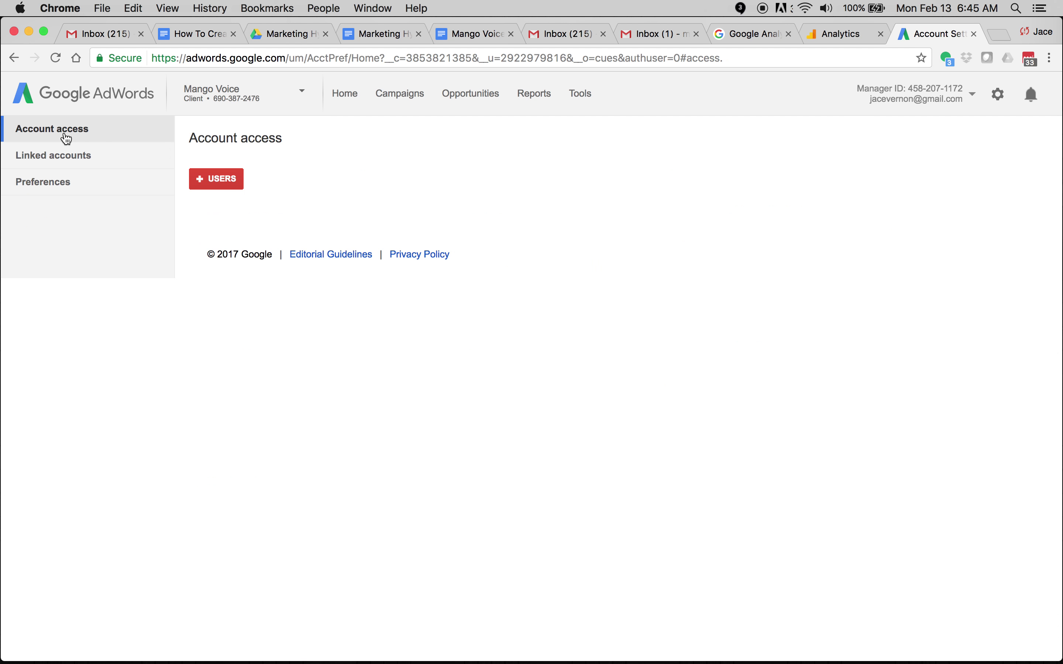
pyautogui.click(353, 342)
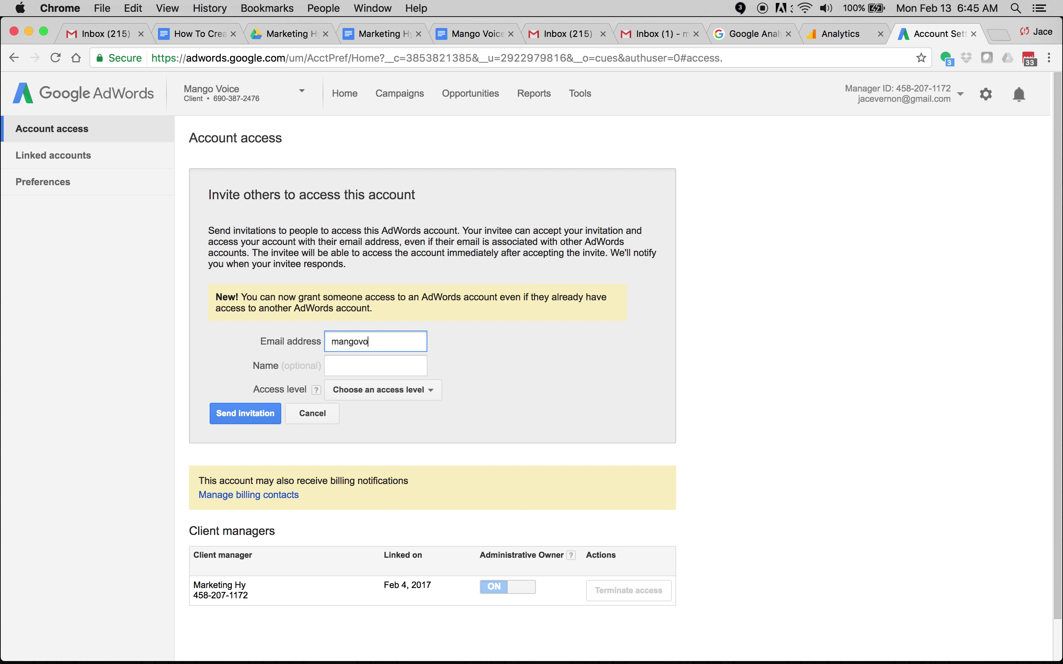
pyautogui.press('Tab')
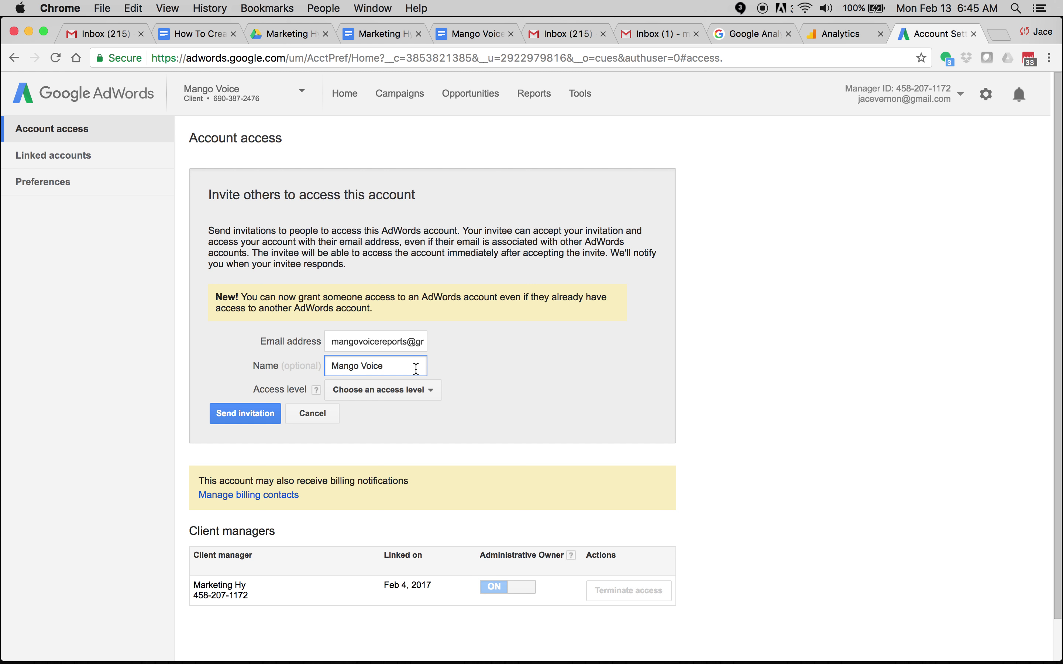
pyautogui.click(387, 389)
pyautogui.click(408, 415)
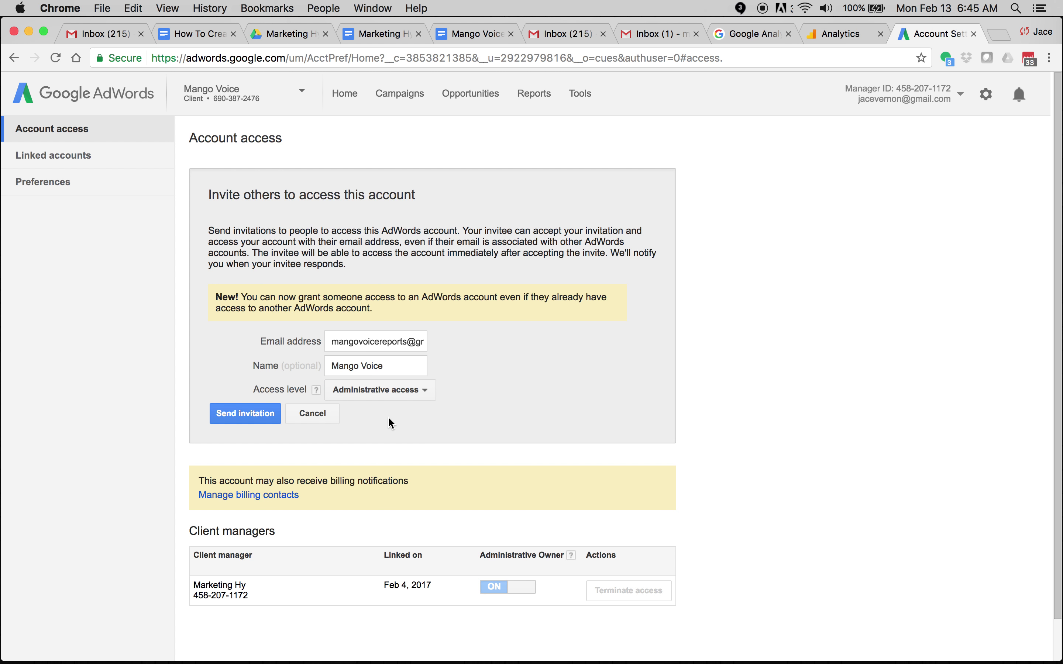
pyautogui.click(244, 415)
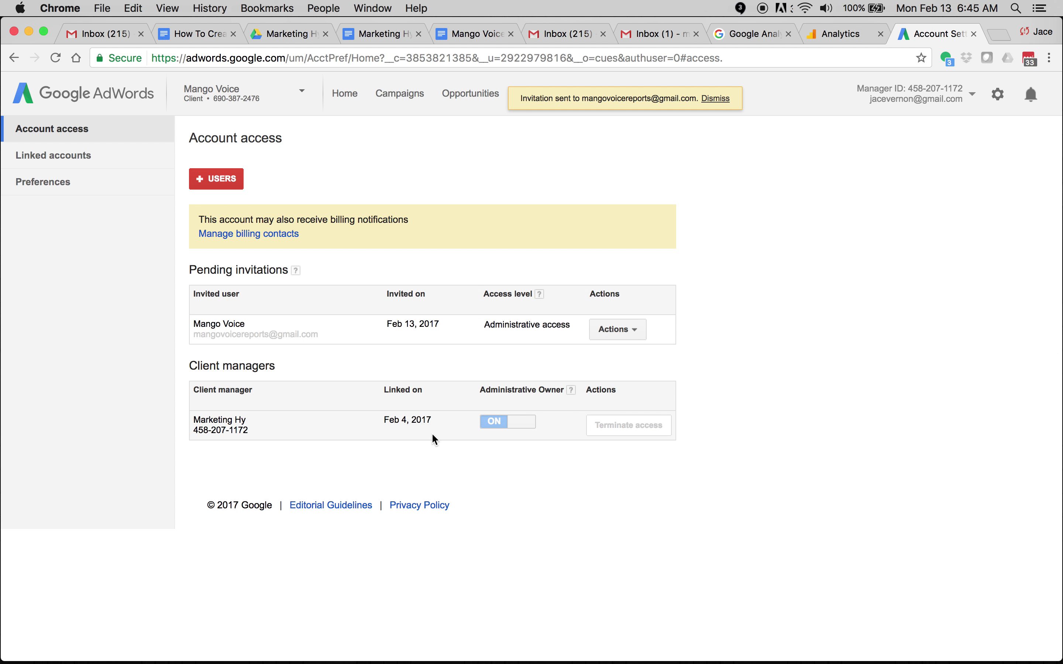
# - Open the AdWords sharing invitation e-mail in the reports inbox and follow its accept link
pyautogui.click(639, 338)
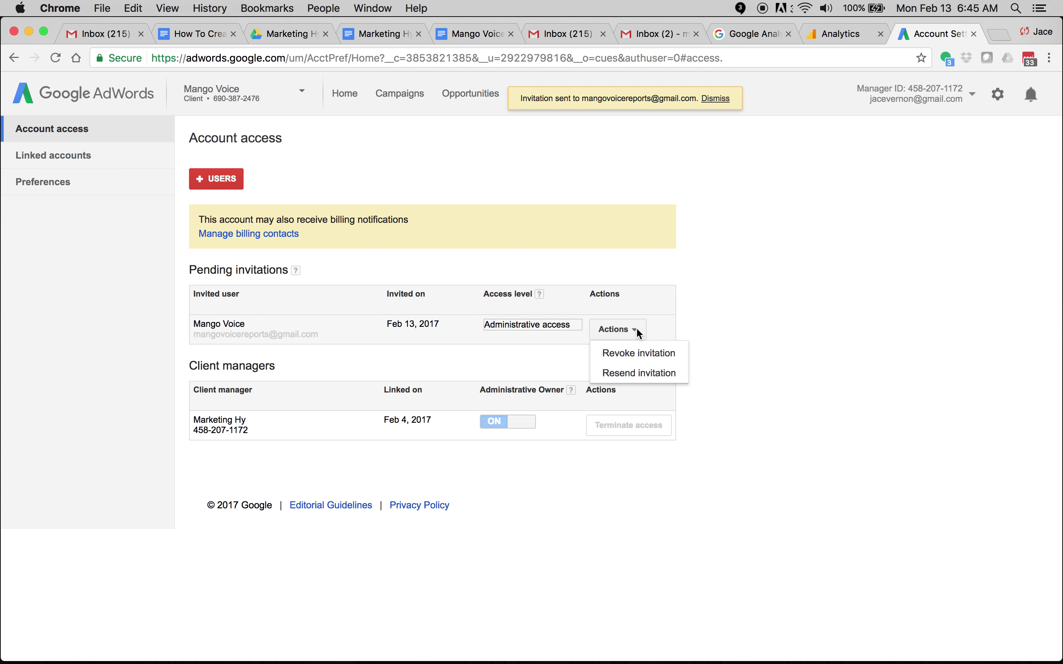
pyautogui.click(639, 334)
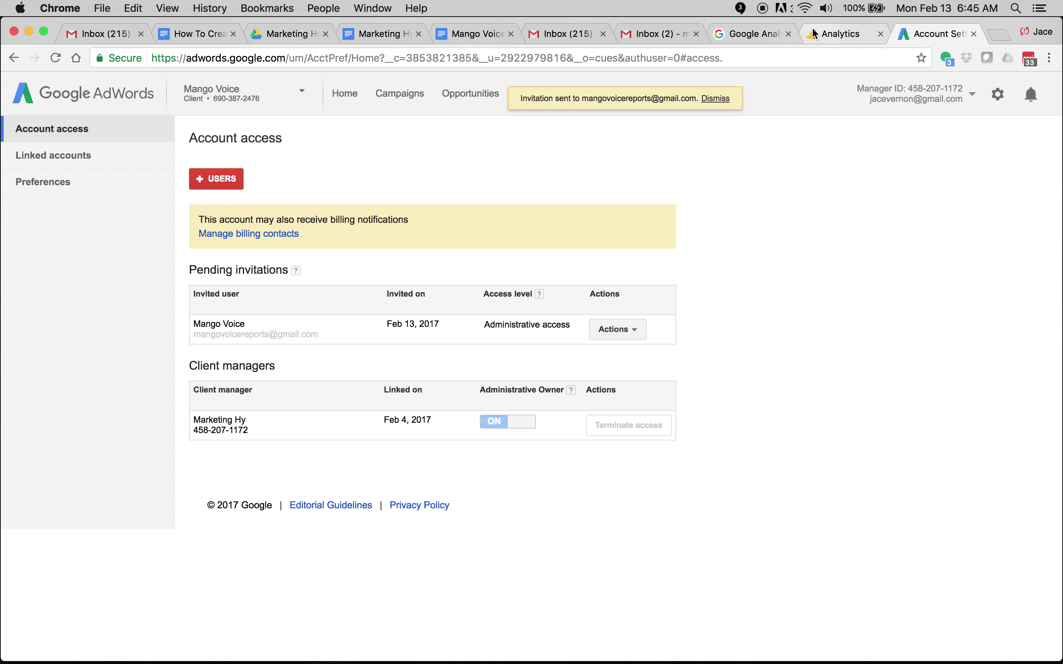
pyautogui.click(658, 36)
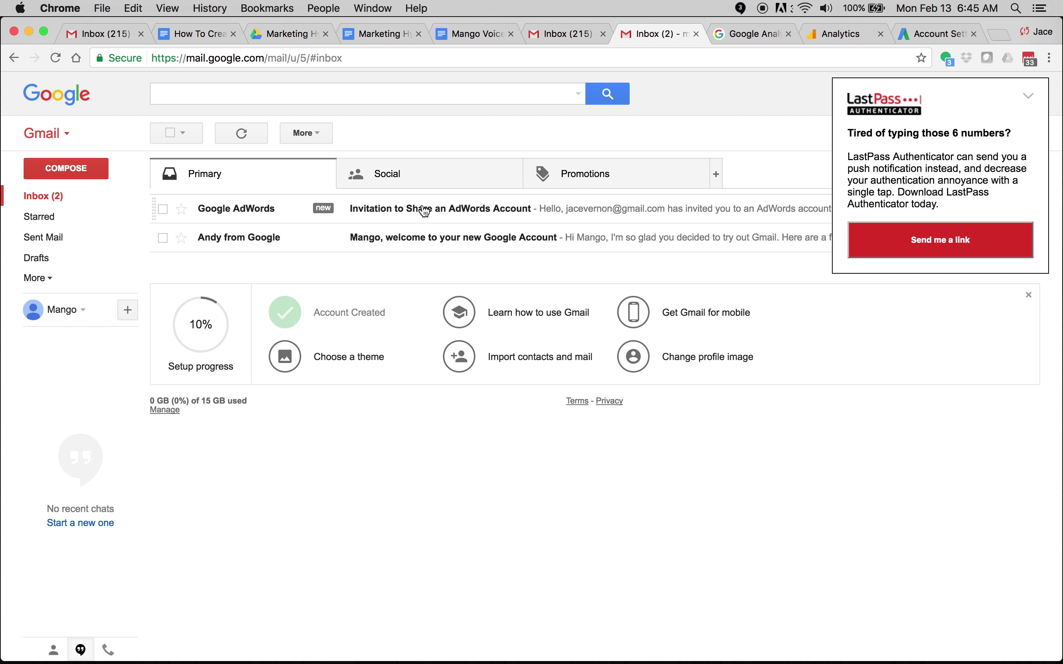
pyautogui.click(422, 206)
pyautogui.click(285, 302)
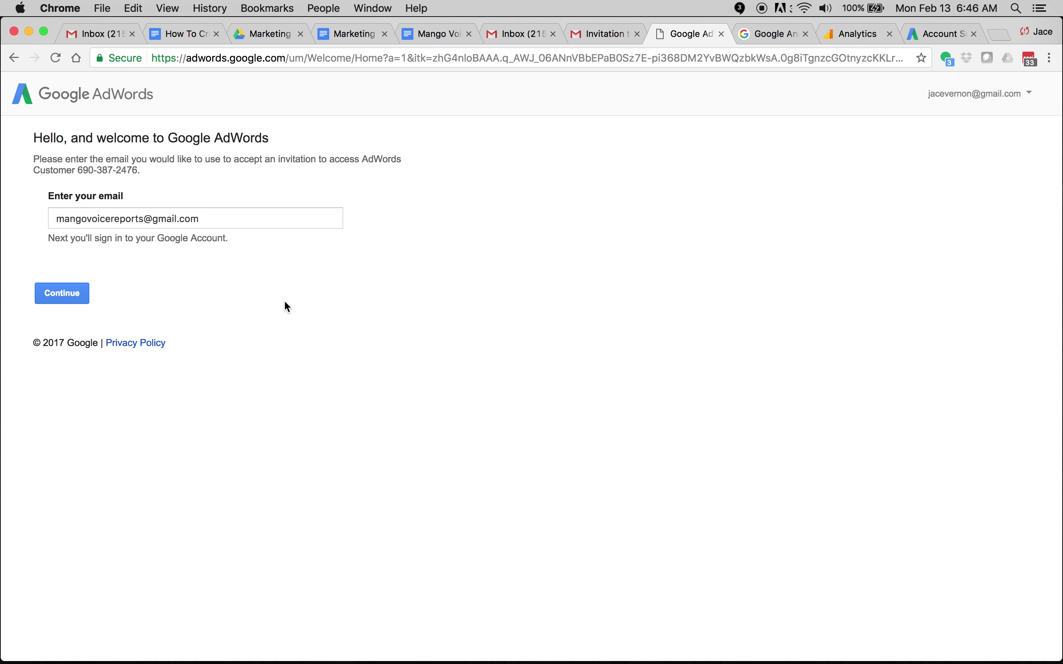
# - Accept the invitation with the reports address and save the welcome e-mail preferences
pyautogui.click(62, 296)
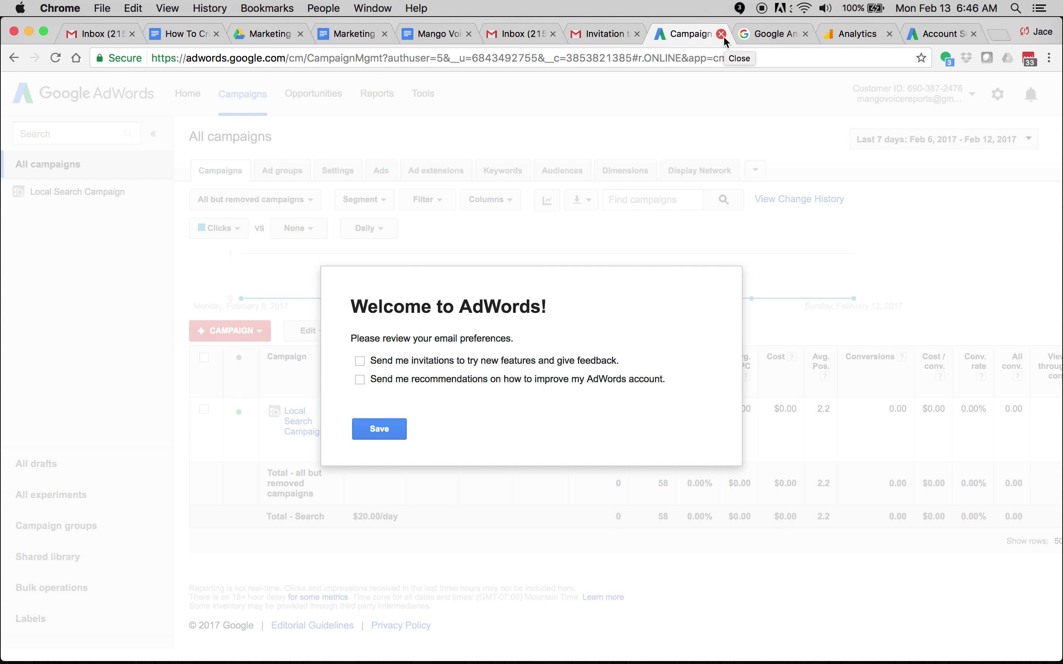
pyautogui.click(379, 427)
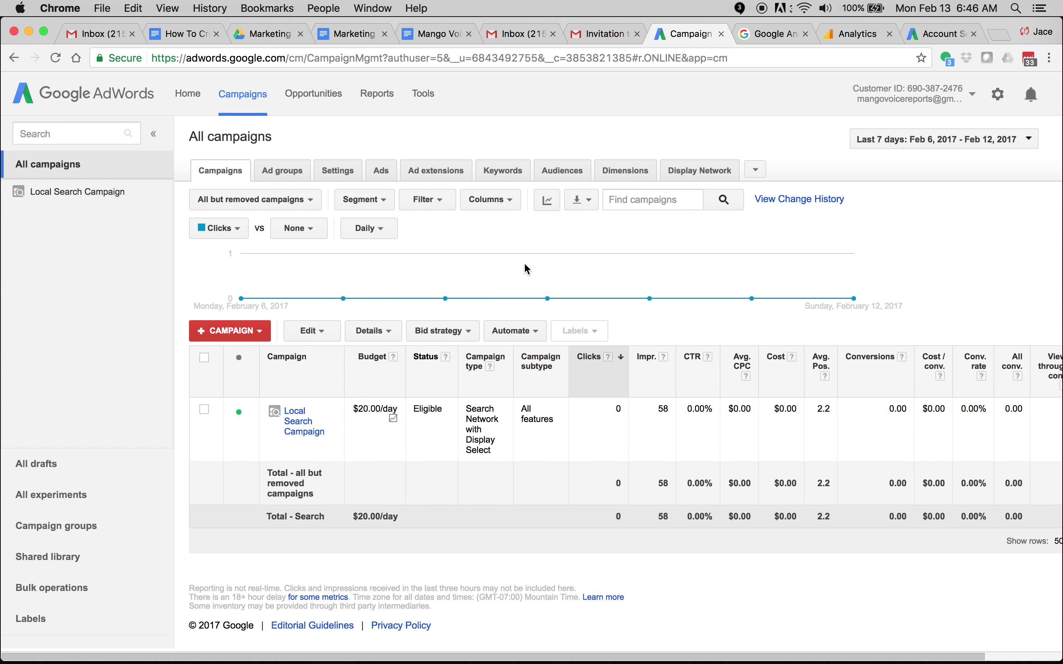
pyautogui.click(767, 34)
# - Review the Analytics, AdWords, invitation and Docs tabs, then bring up Google apps from the main inbox
pyautogui.click(851, 35)
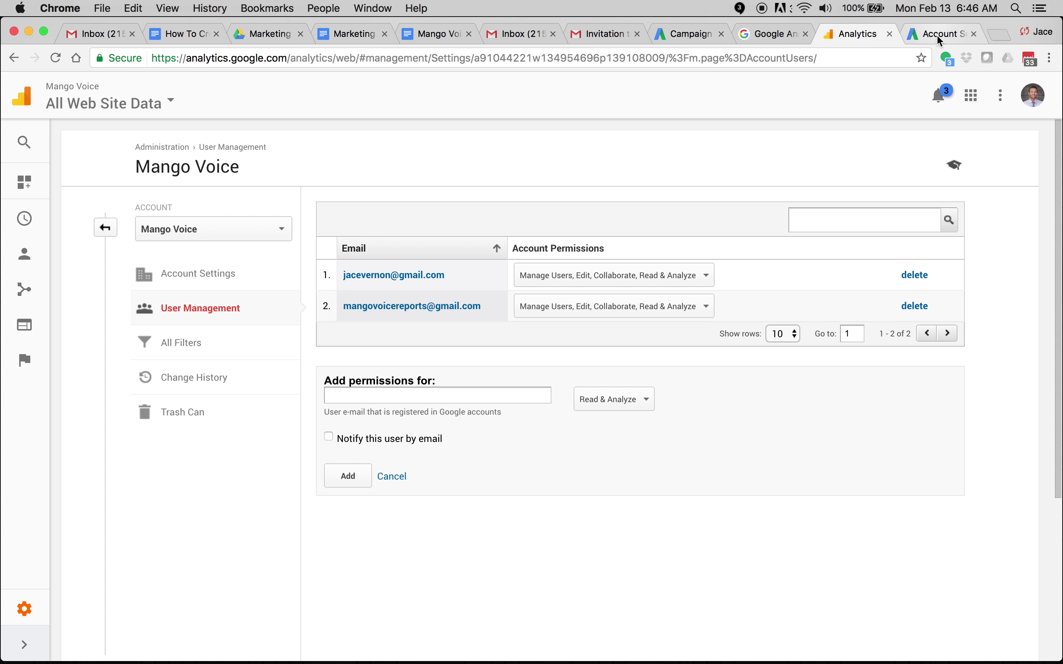
pyautogui.click(935, 34)
pyautogui.click(608, 33)
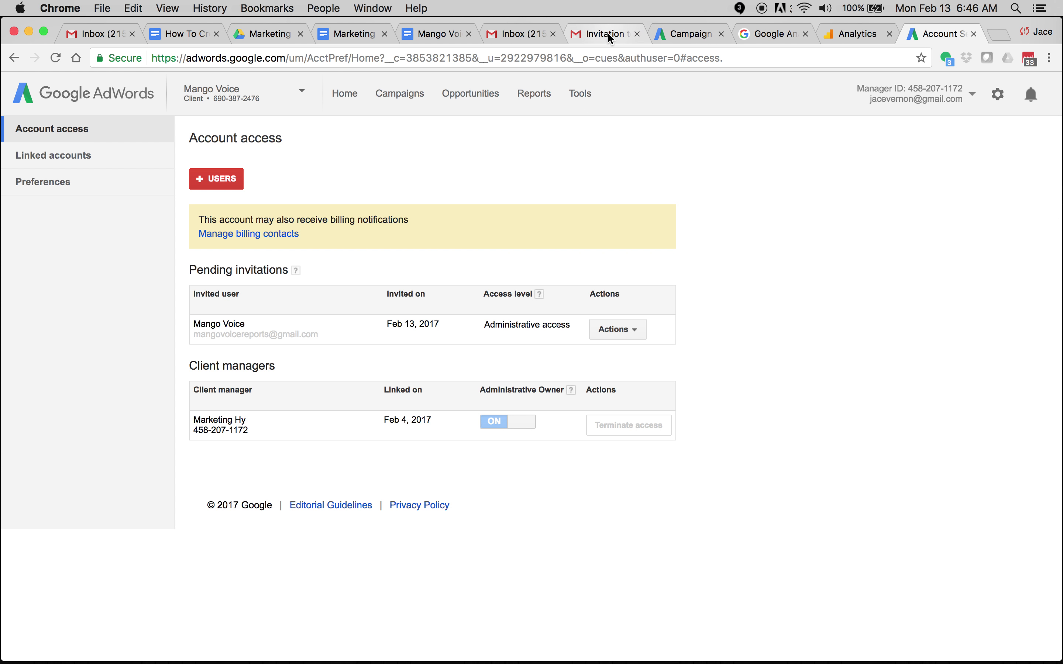
pyautogui.click(513, 34)
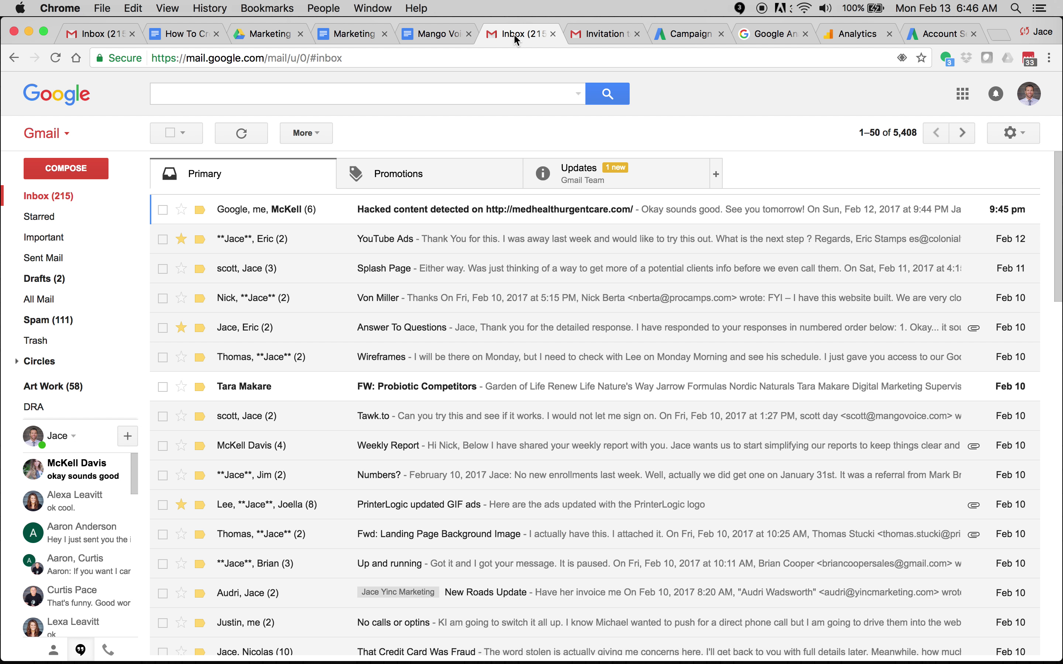
pyautogui.click(450, 36)
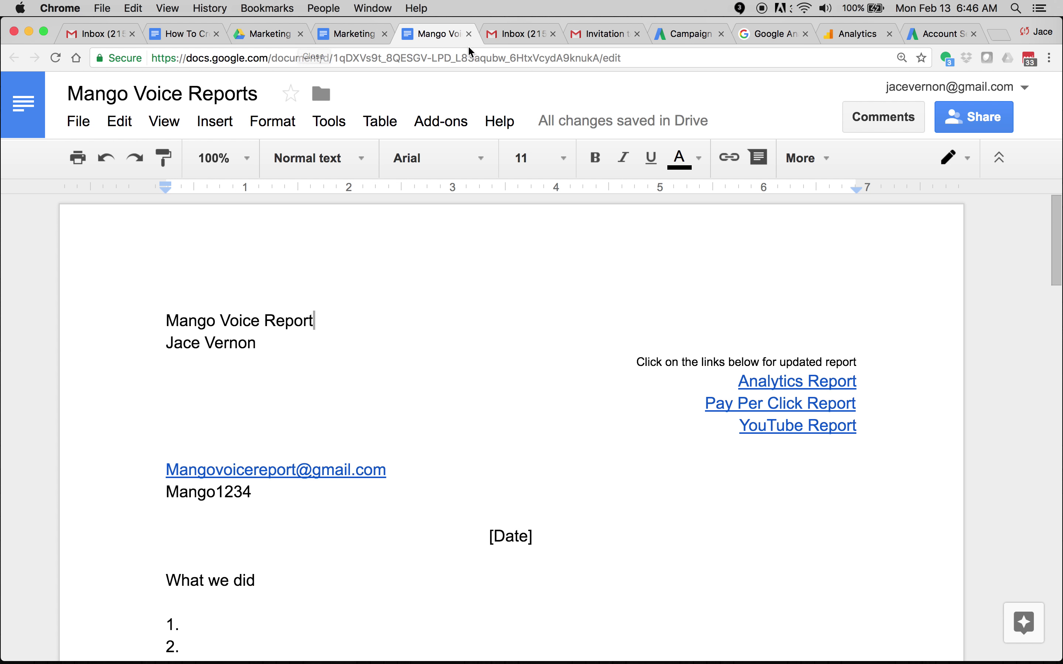
pyautogui.click(97, 38)
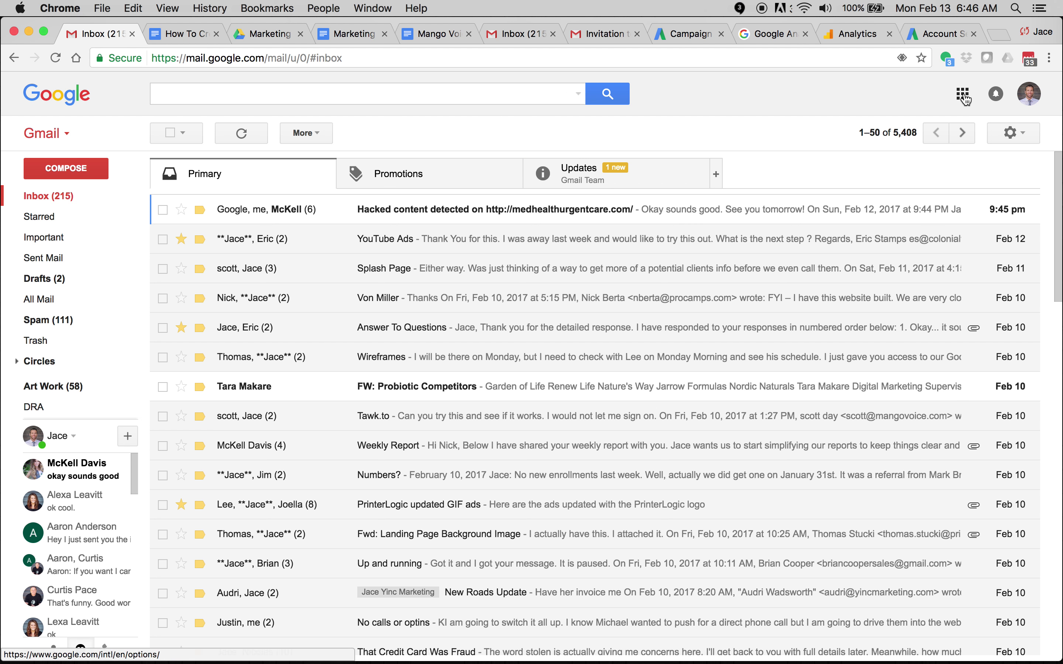
pyautogui.click(962, 94)
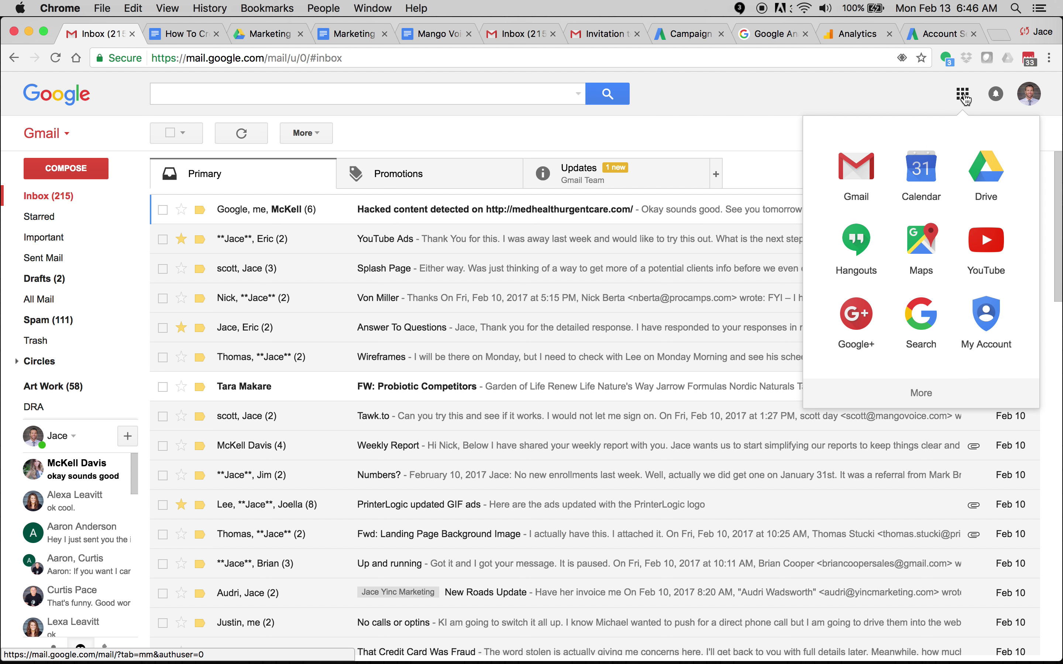
# - Search Google Drive for 'marketing hy', then return to the Analytics User Management page
pyautogui.click(993, 184)
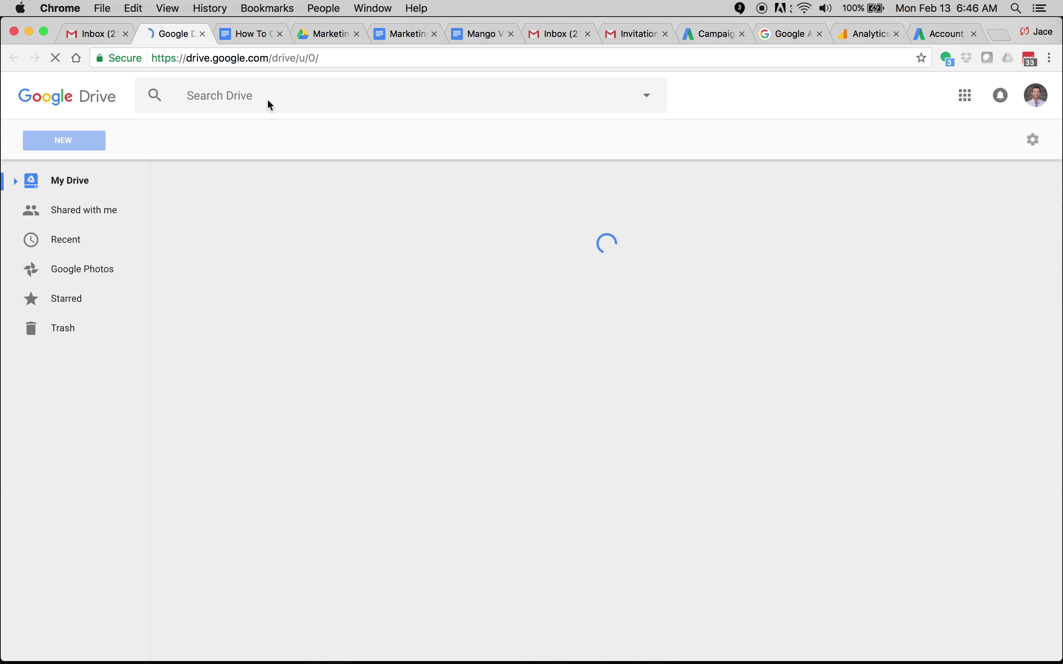
pyautogui.click(265, 95)
pyautogui.write('m')
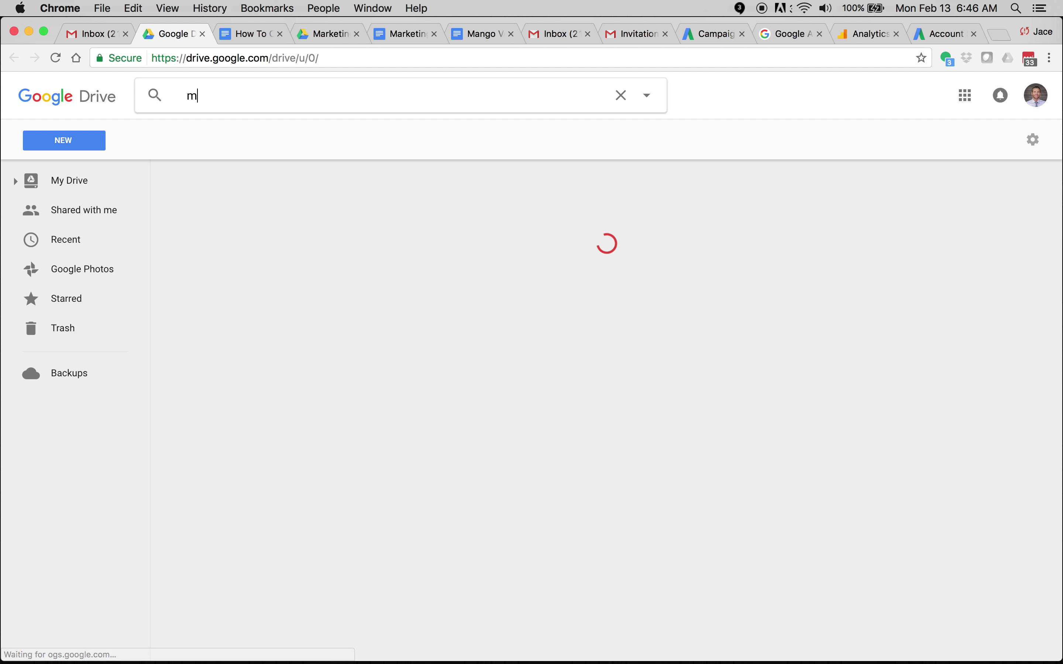
pyautogui.write('arketing ')
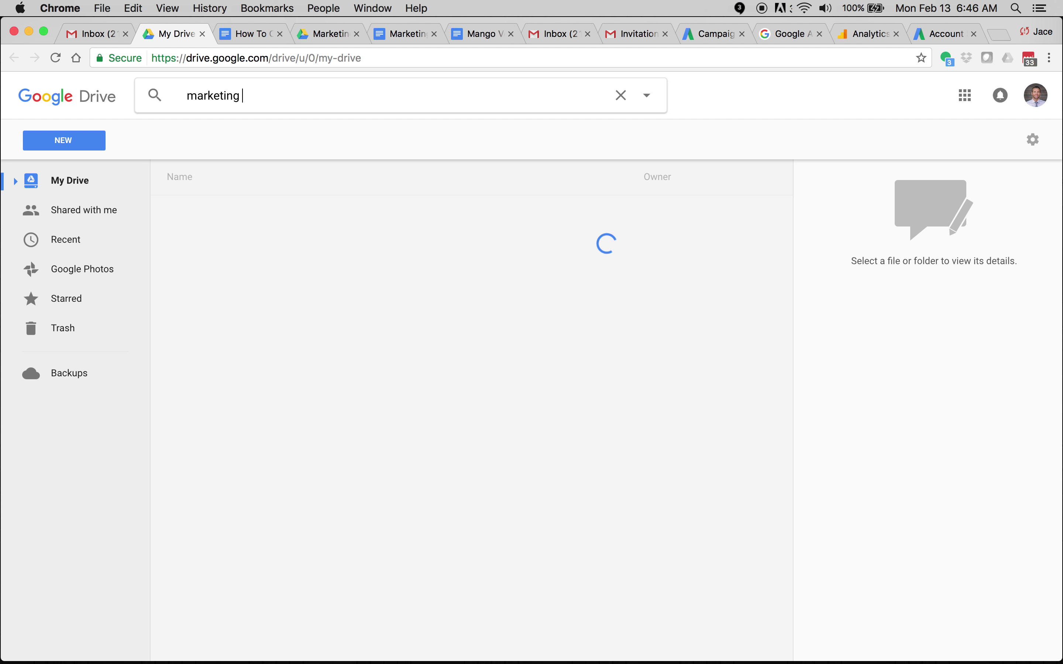
pyautogui.write('hy')
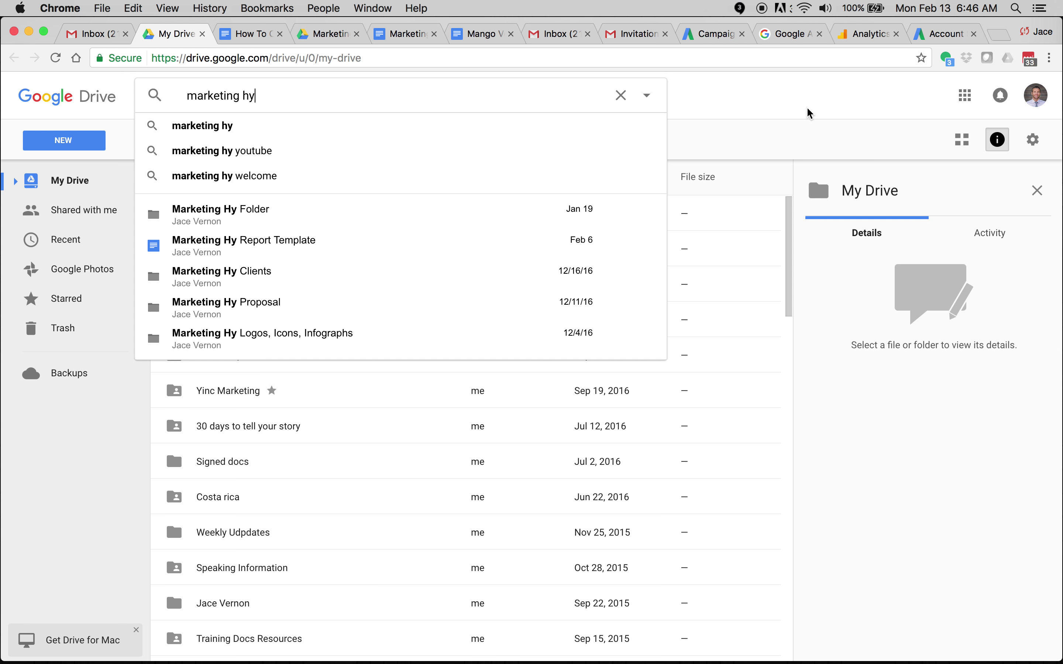
pyautogui.click(964, 97)
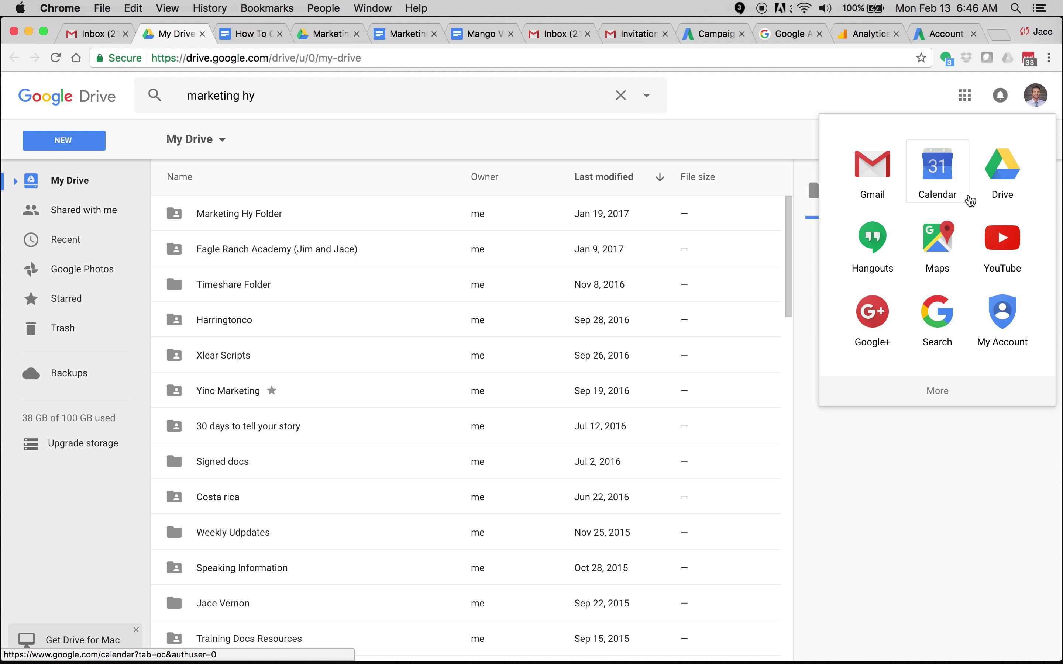
pyautogui.click(867, 35)
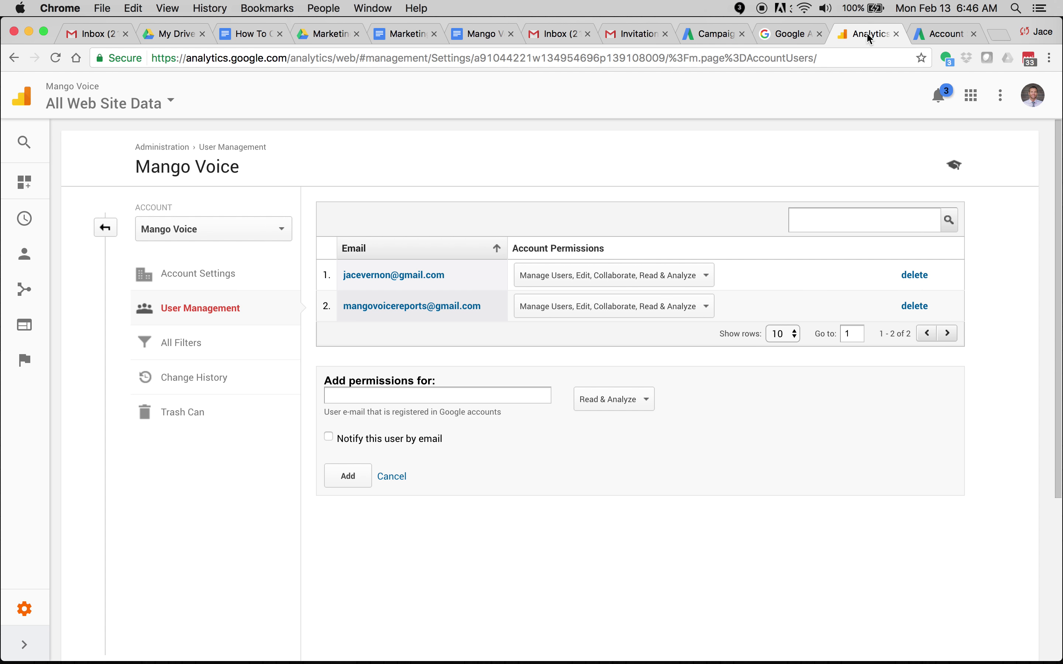
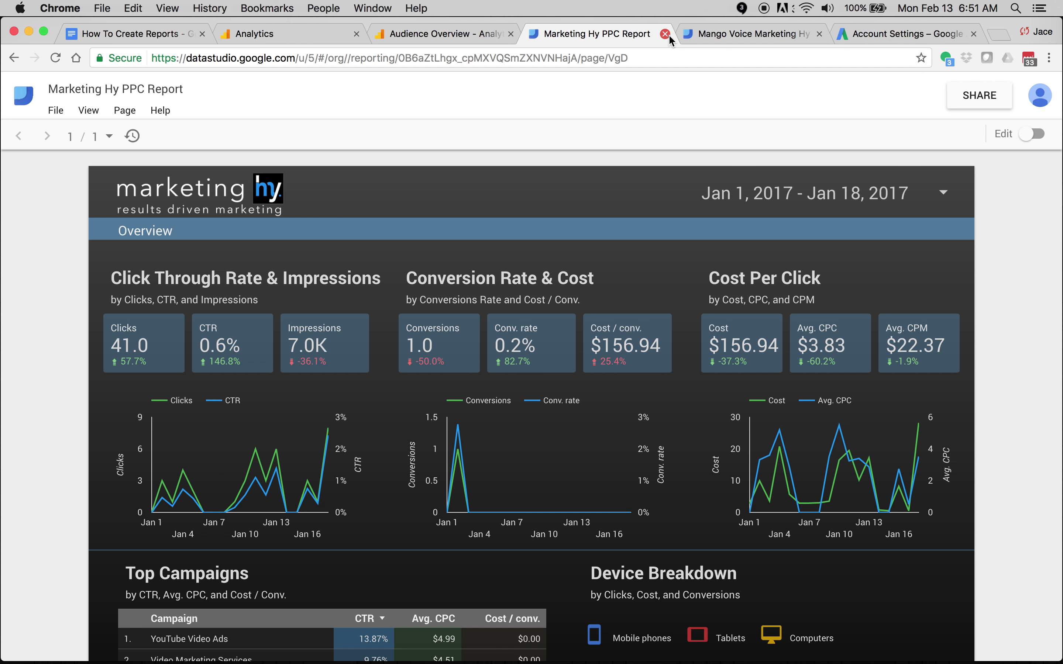
# - Close the Marketing Hy PPC Report and AdWords account settings tabs, then open the report's File menu
pyautogui.click(664, 34)
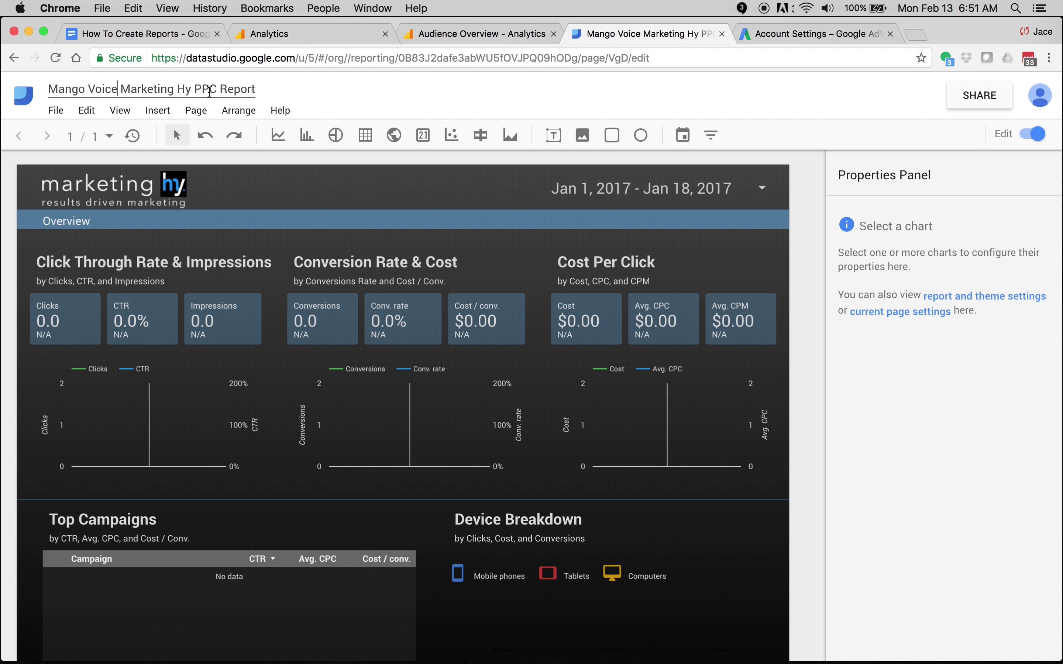
pyautogui.click(823, 37)
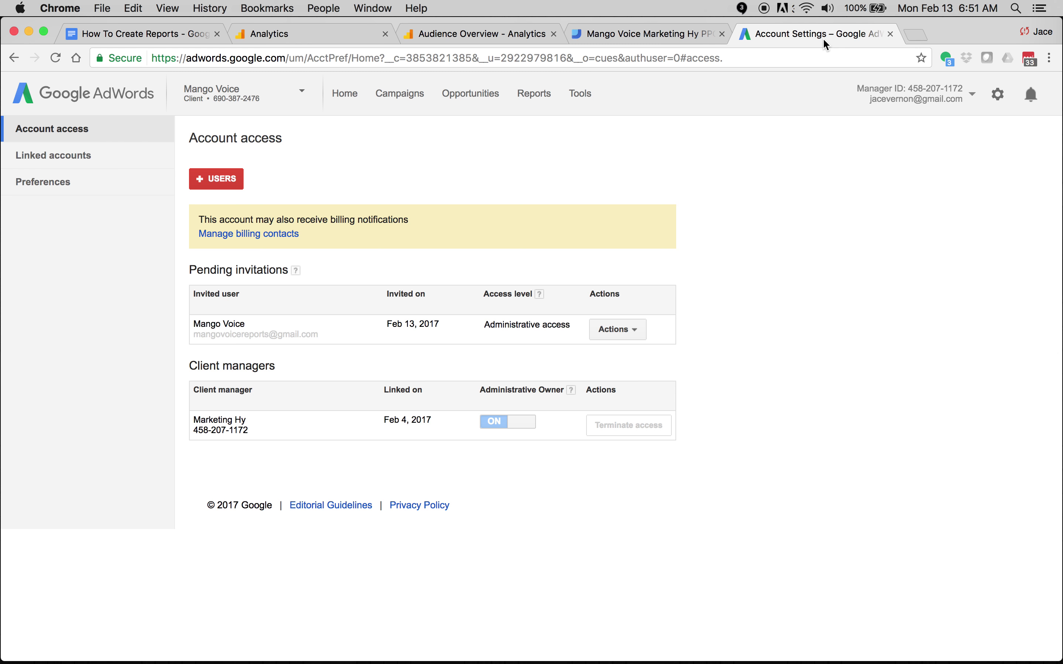
pyautogui.click(891, 34)
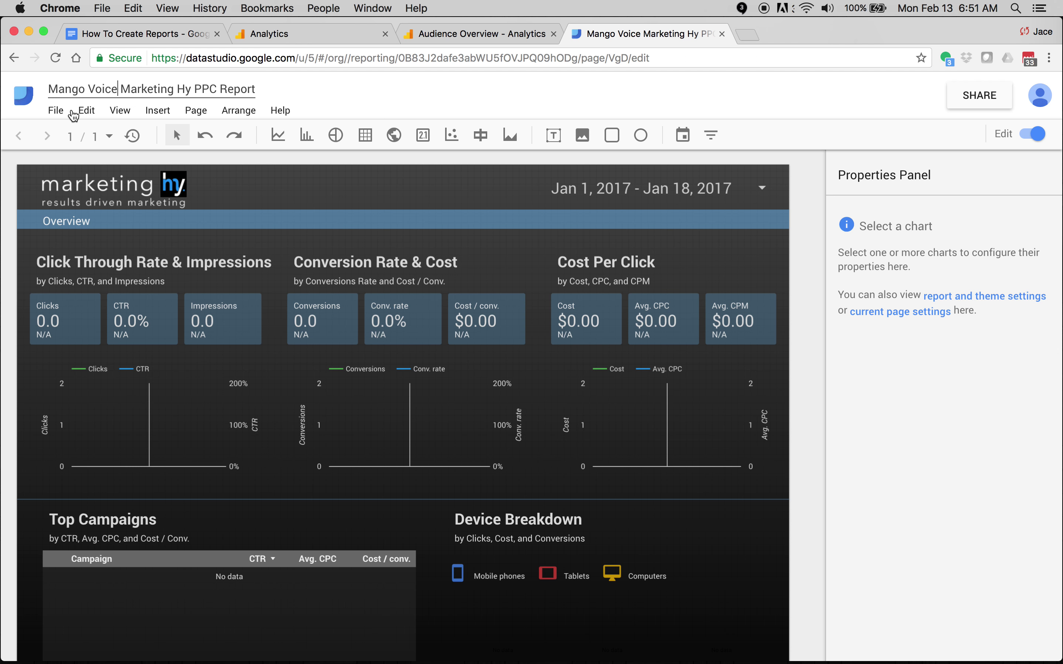
pyautogui.click(56, 110)
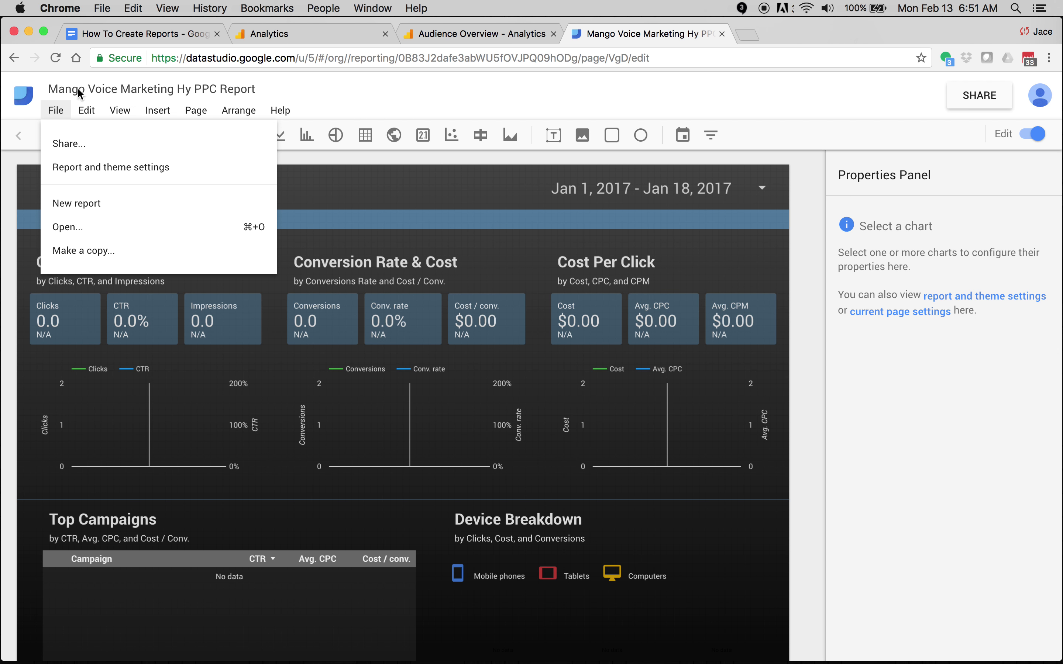
# - Close the Mango Voice PPC report and launch Data Studio from the Google apps grid
pyautogui.click(722, 34)
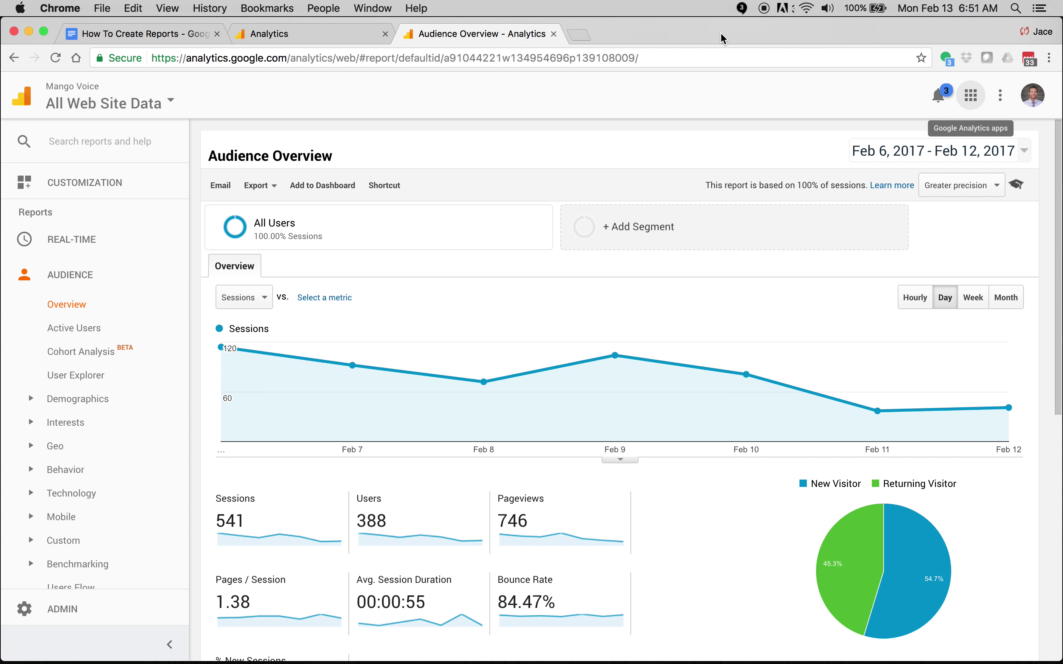
pyautogui.click(978, 97)
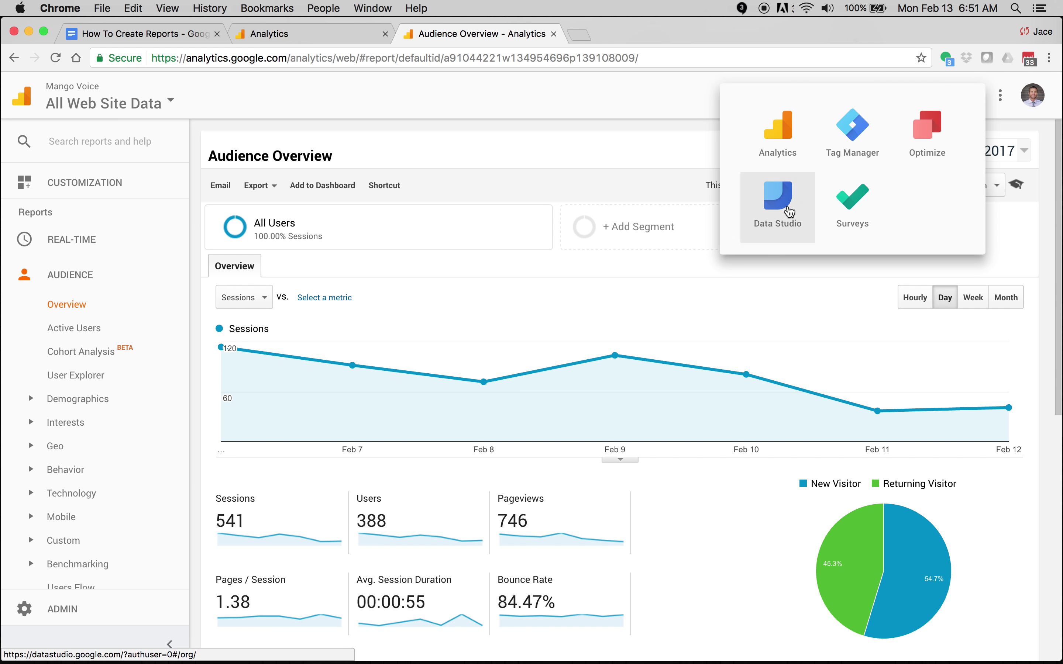
pyautogui.click(788, 205)
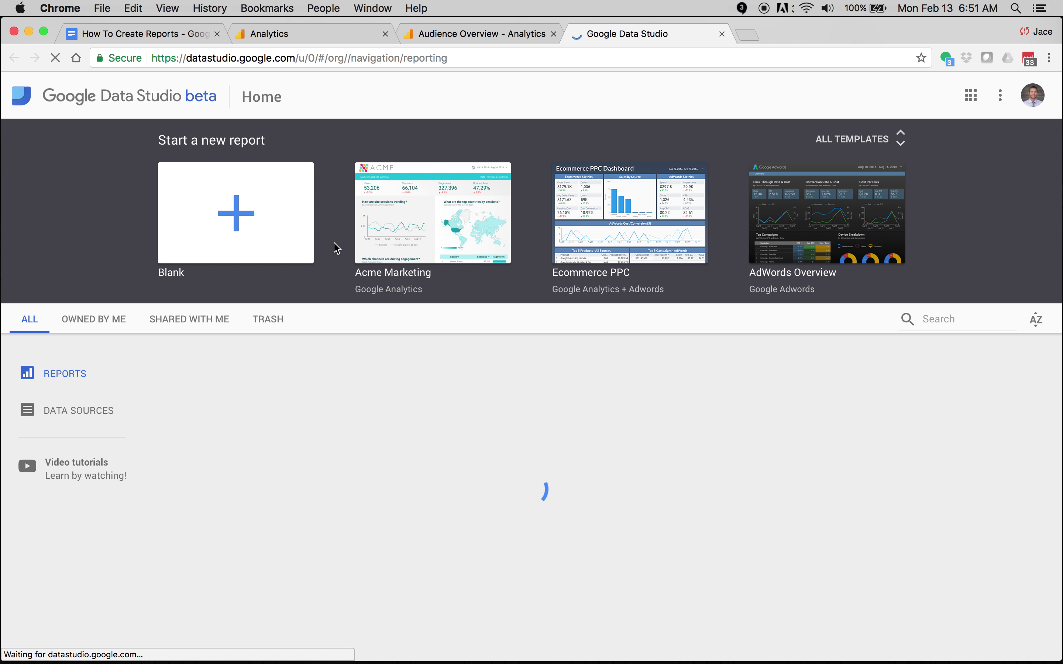
# - Switch Data Studio to the Mango Voice account from the profile menu
pyautogui.scroll(-3, 333, 243)
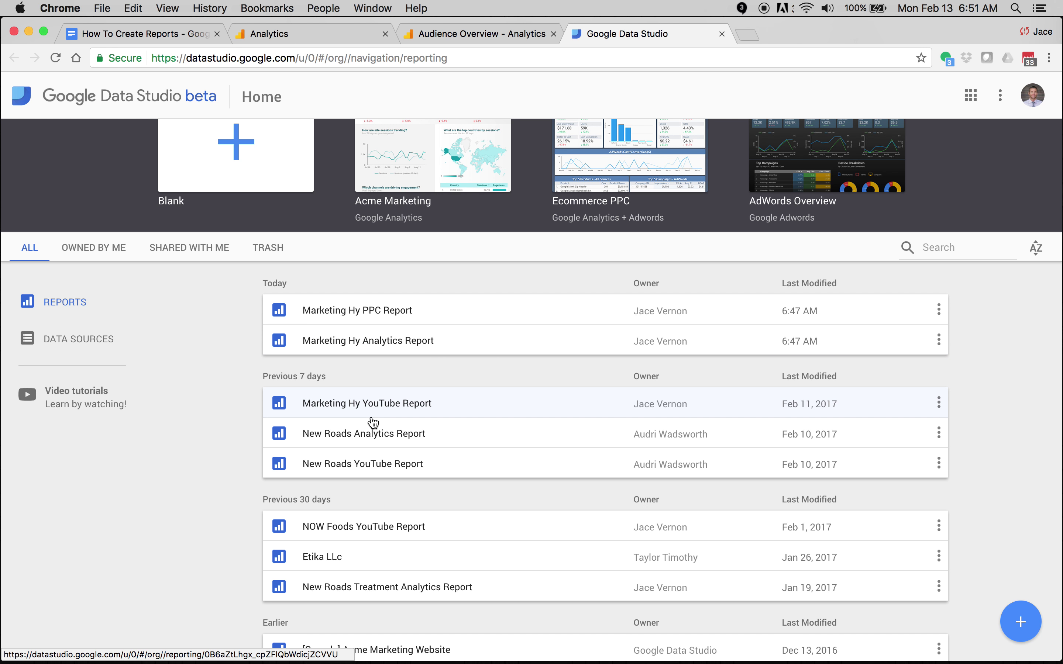
pyautogui.scroll(-3, 371, 422)
pyautogui.scroll(5, 371, 423)
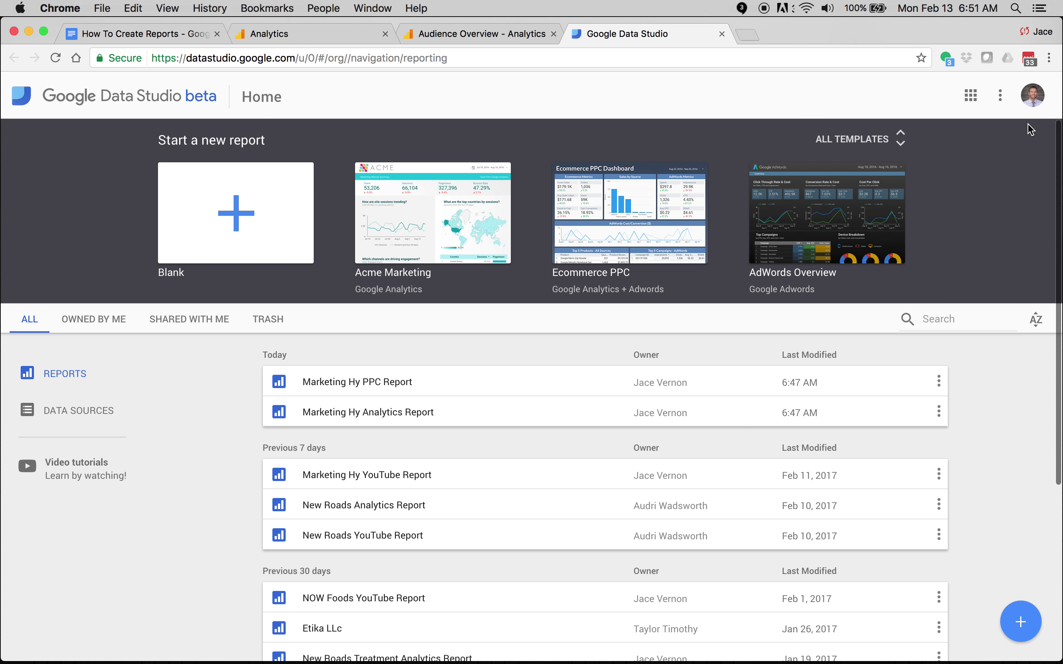
pyautogui.click(1035, 108)
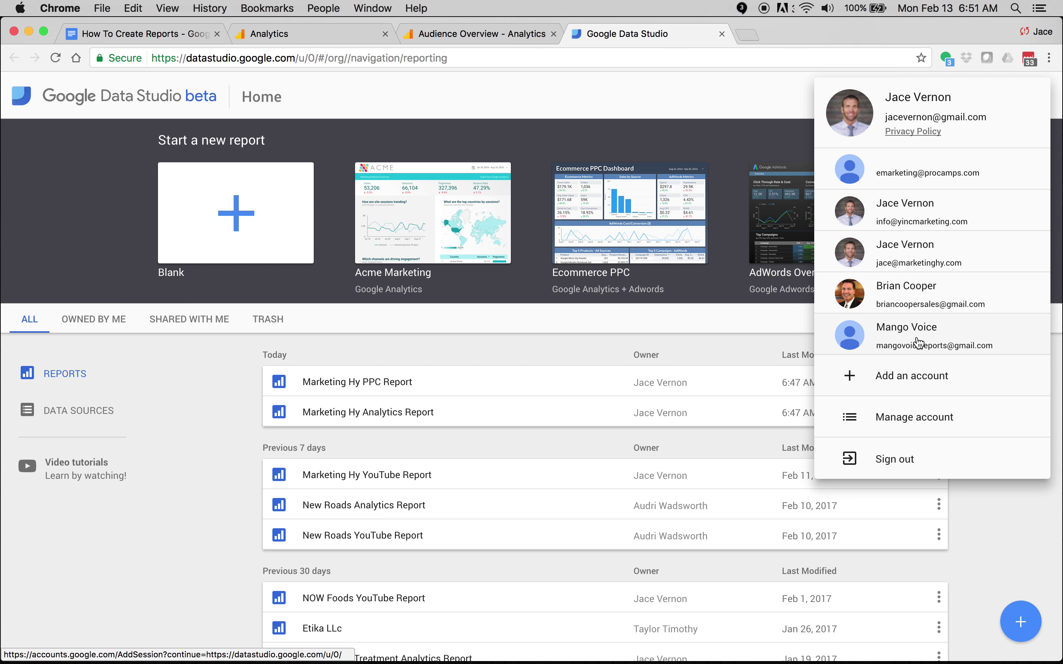
pyautogui.click(918, 341)
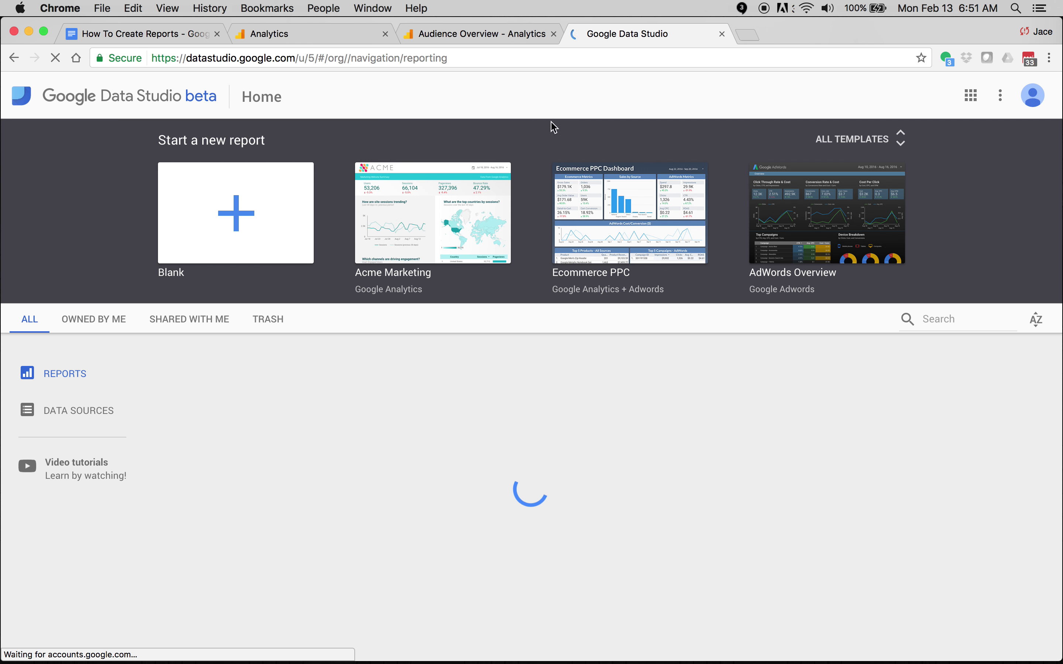
pyautogui.scroll(-2, 339, 256)
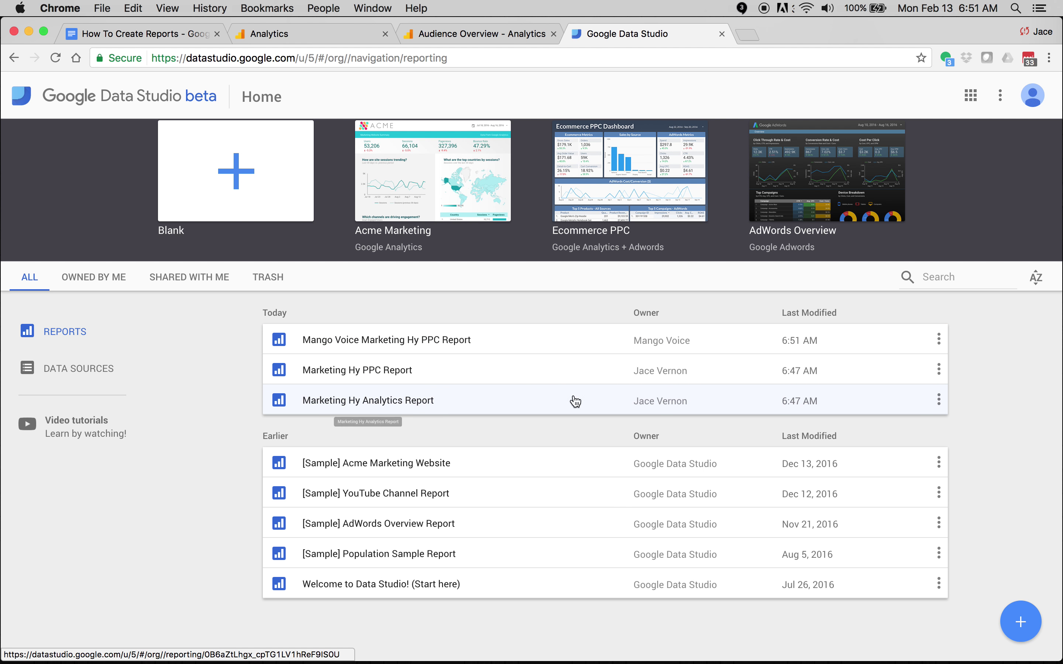
# - Open Marketing Hy Analytics Report, start File > Make a copy, and begin a new data source
pyautogui.click(938, 400)
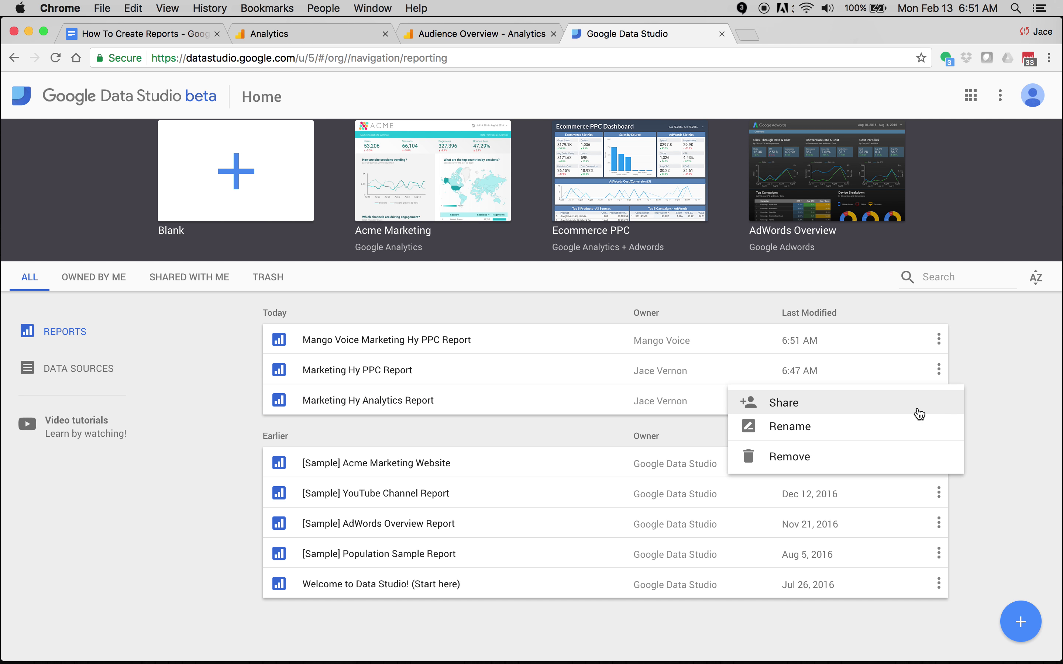
pyautogui.click(425, 401)
pyautogui.click(425, 402)
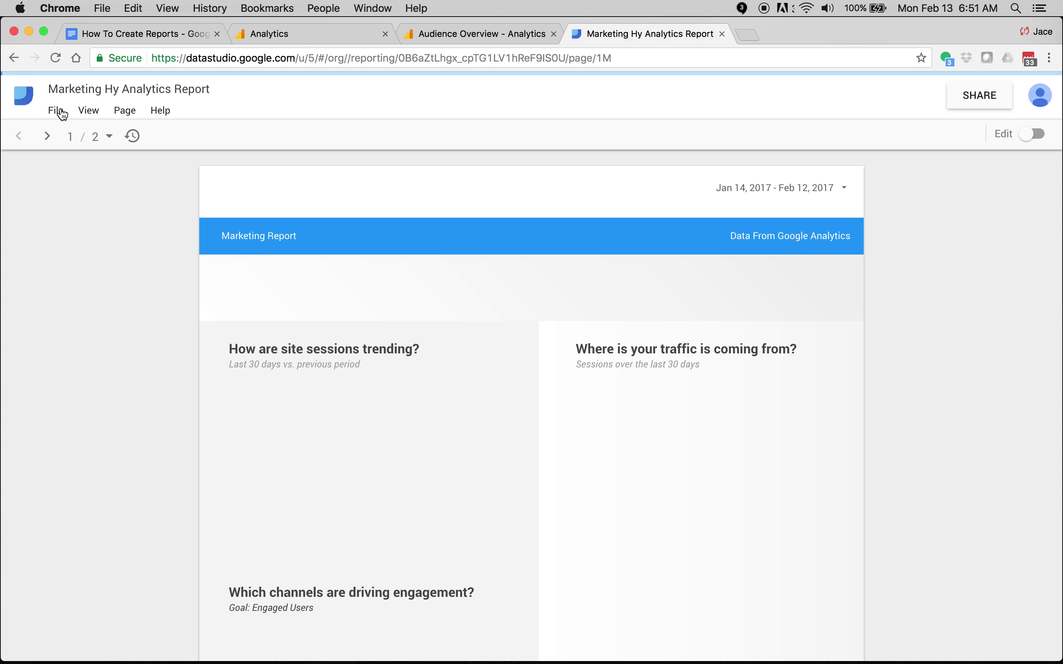
pyautogui.click(57, 110)
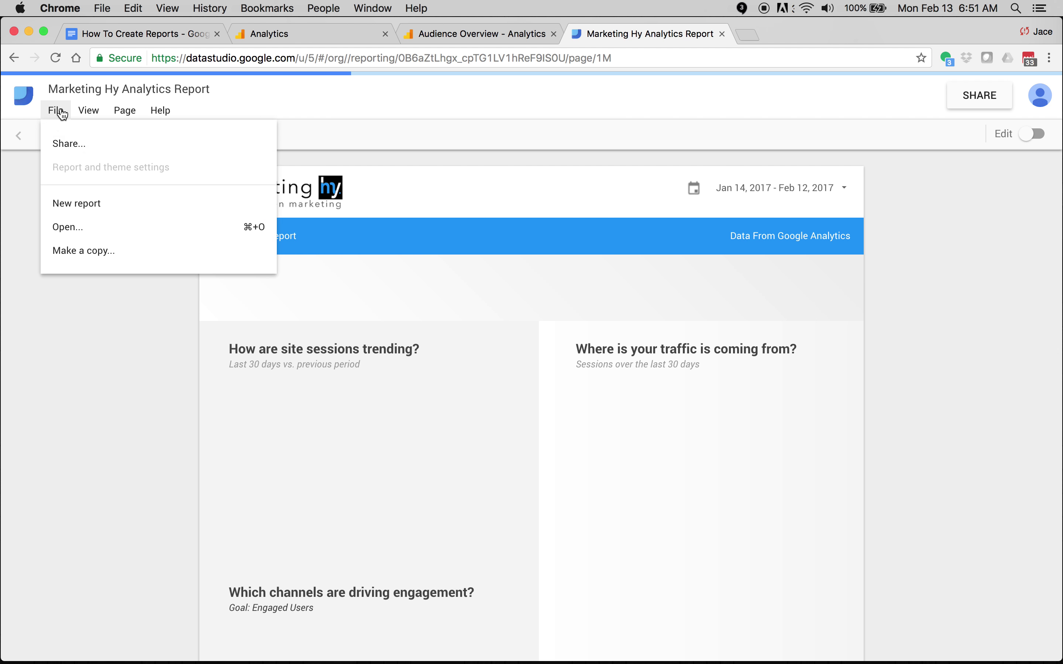
pyautogui.click(92, 251)
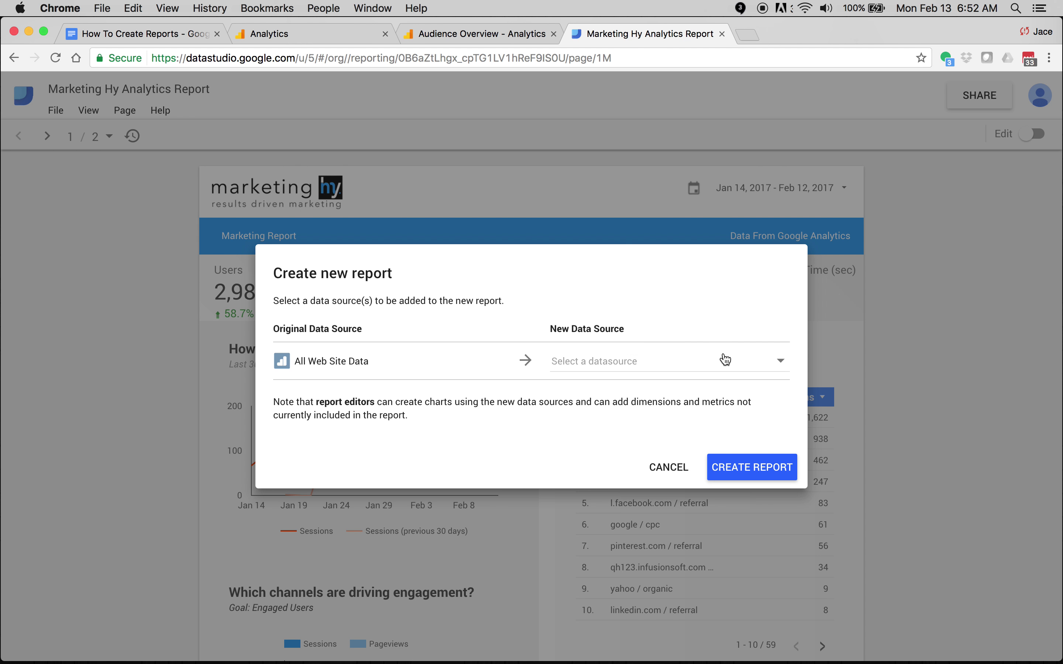
pyautogui.click(739, 364)
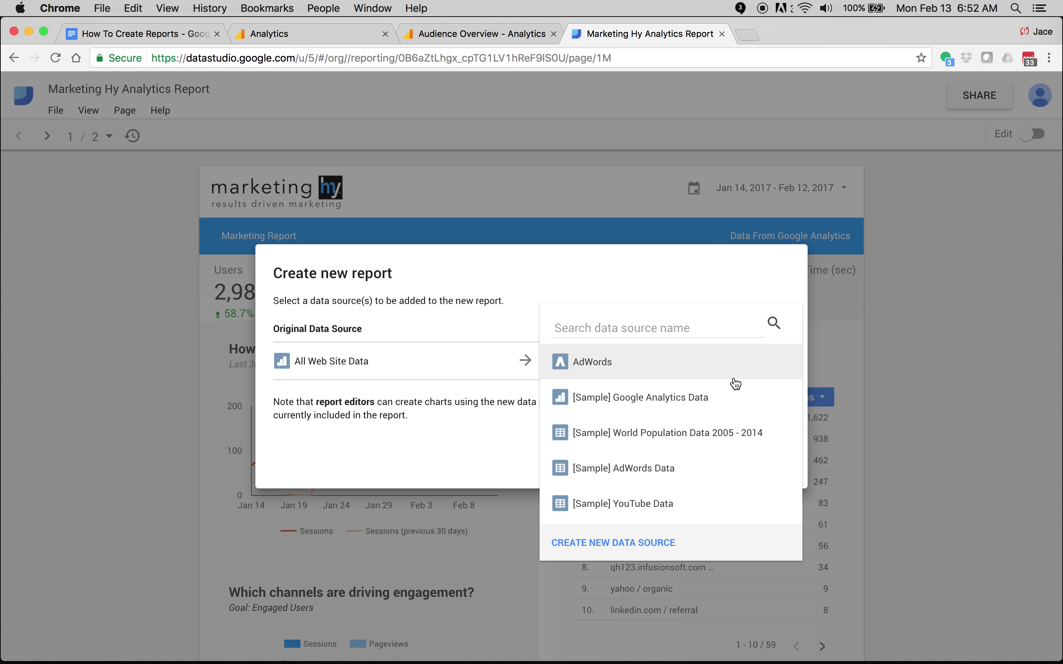
pyautogui.click(668, 542)
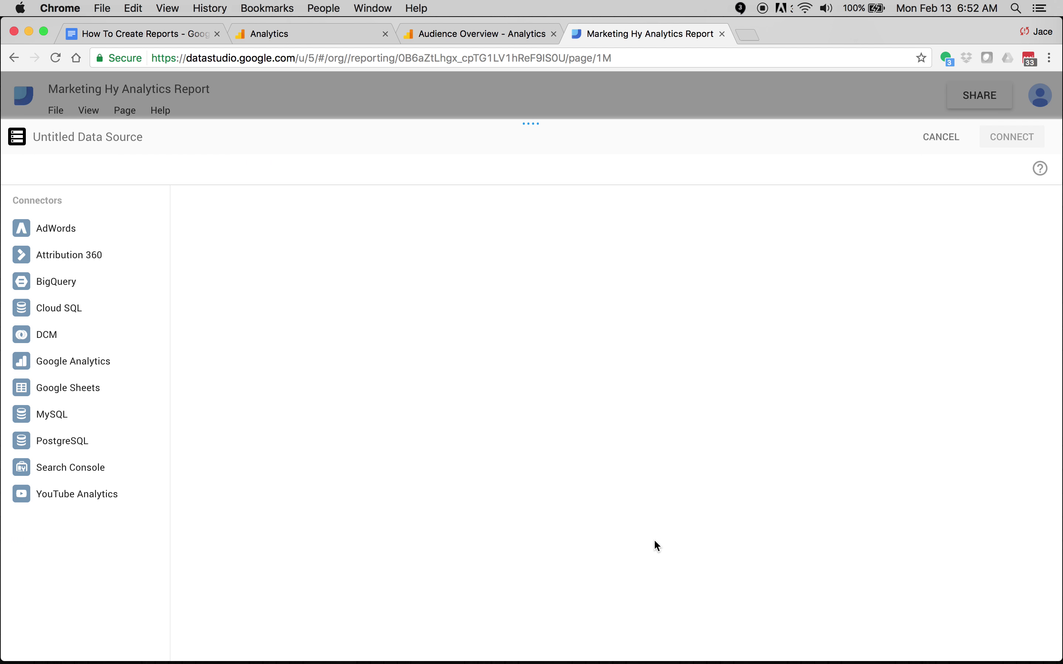
# - Authorize a Google Analytics source for Mango Voice > All Web Site Data, add it, and create the copy
pyautogui.click(58, 365)
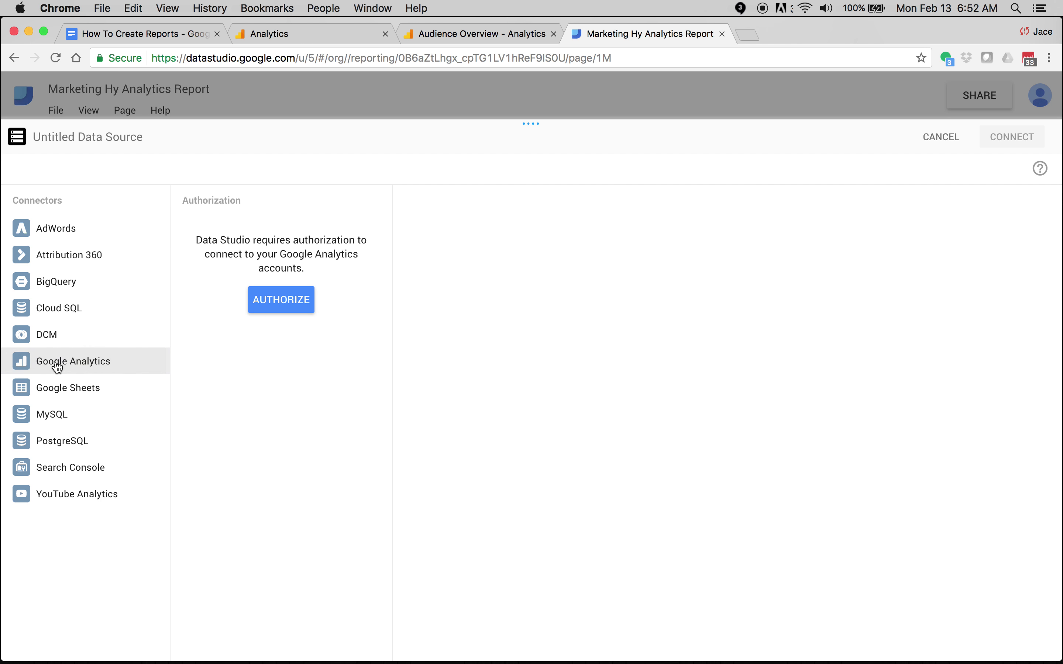
pyautogui.click(286, 300)
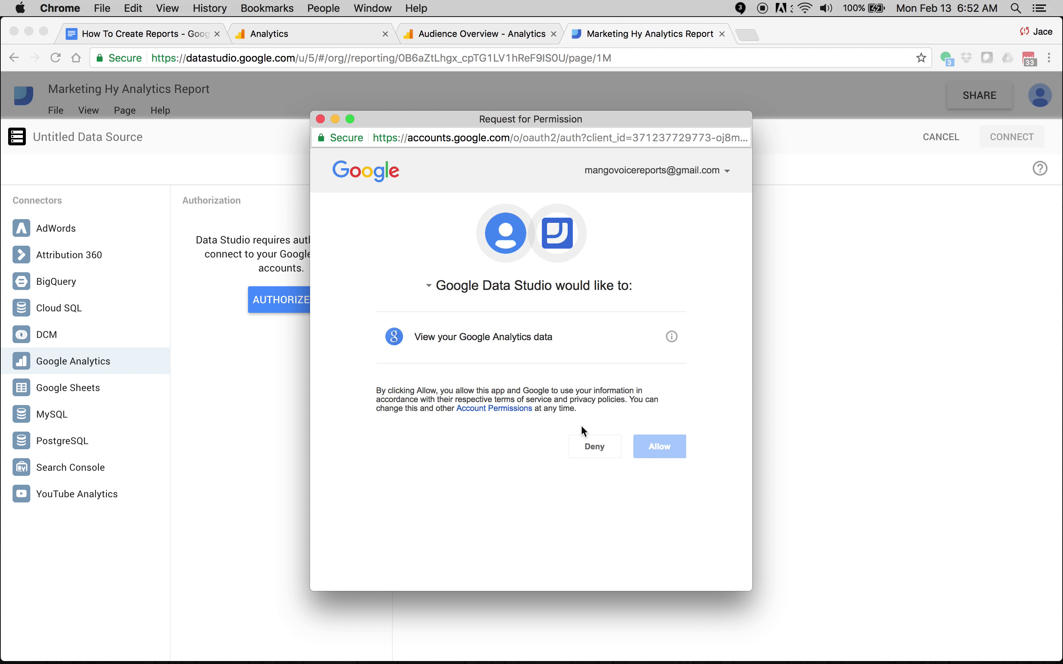
pyautogui.click(656, 451)
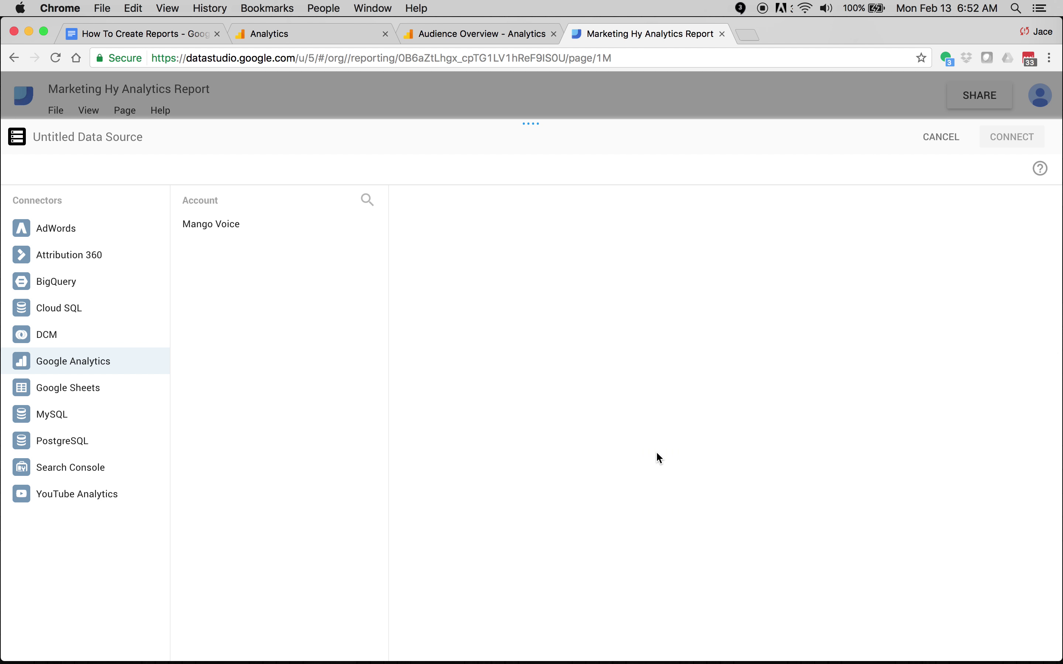
pyautogui.click(262, 231)
pyautogui.click(456, 231)
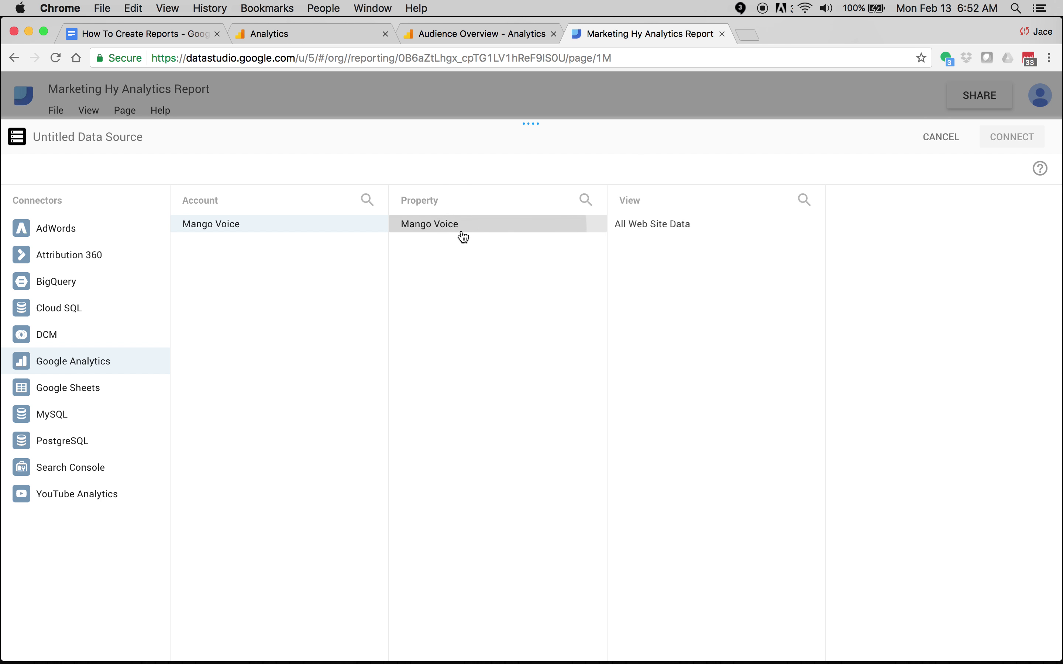
pyautogui.click(652, 235)
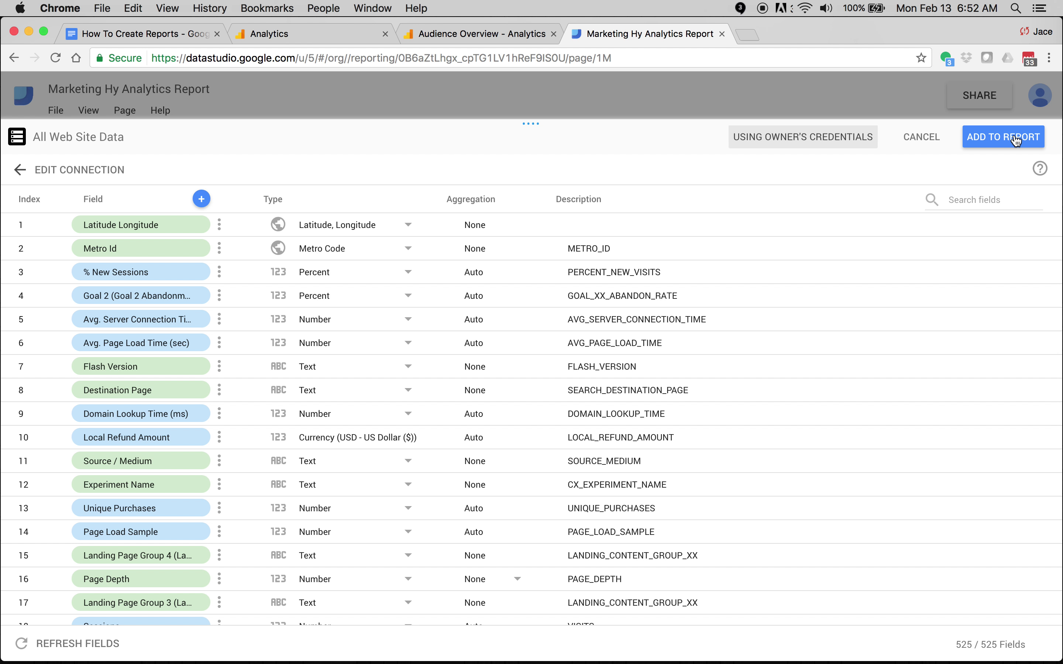
pyautogui.scroll(-20, 683, 316)
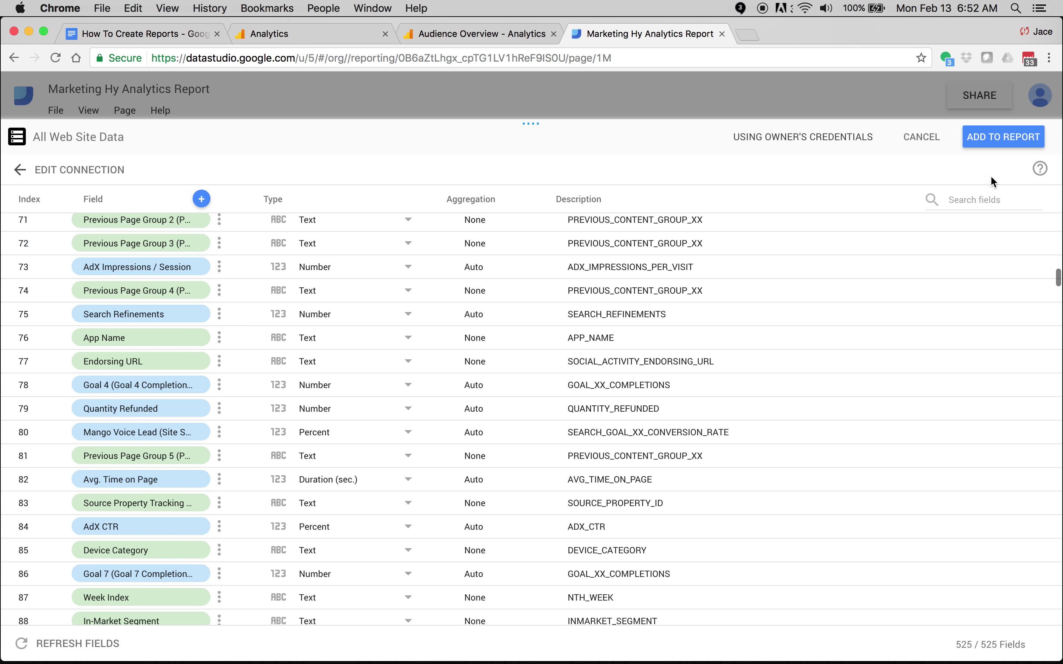
pyautogui.click(999, 139)
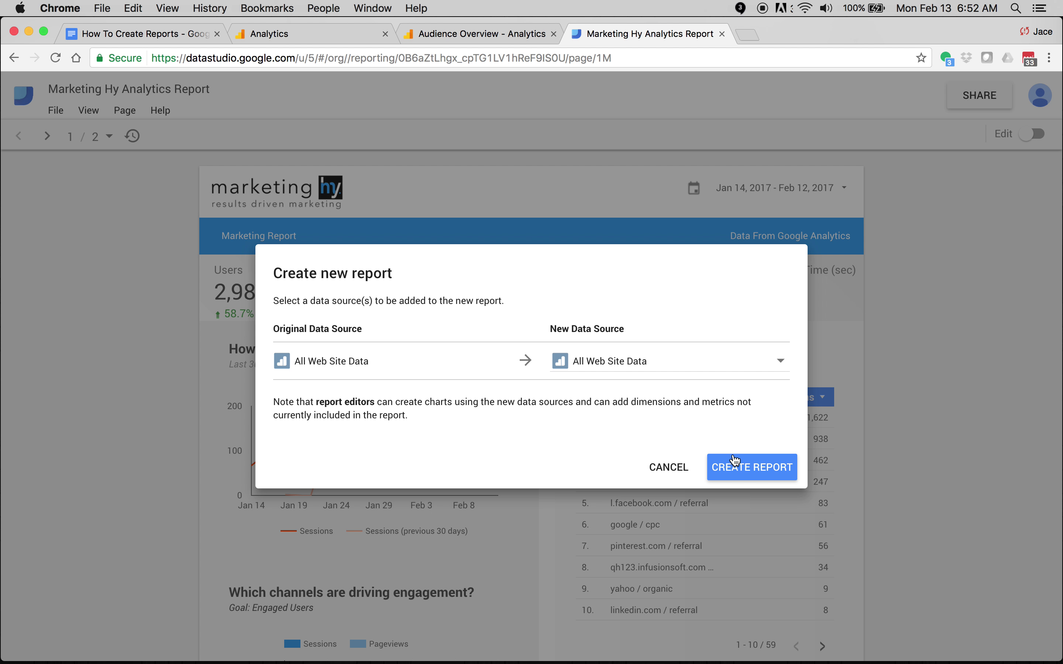
pyautogui.click(749, 475)
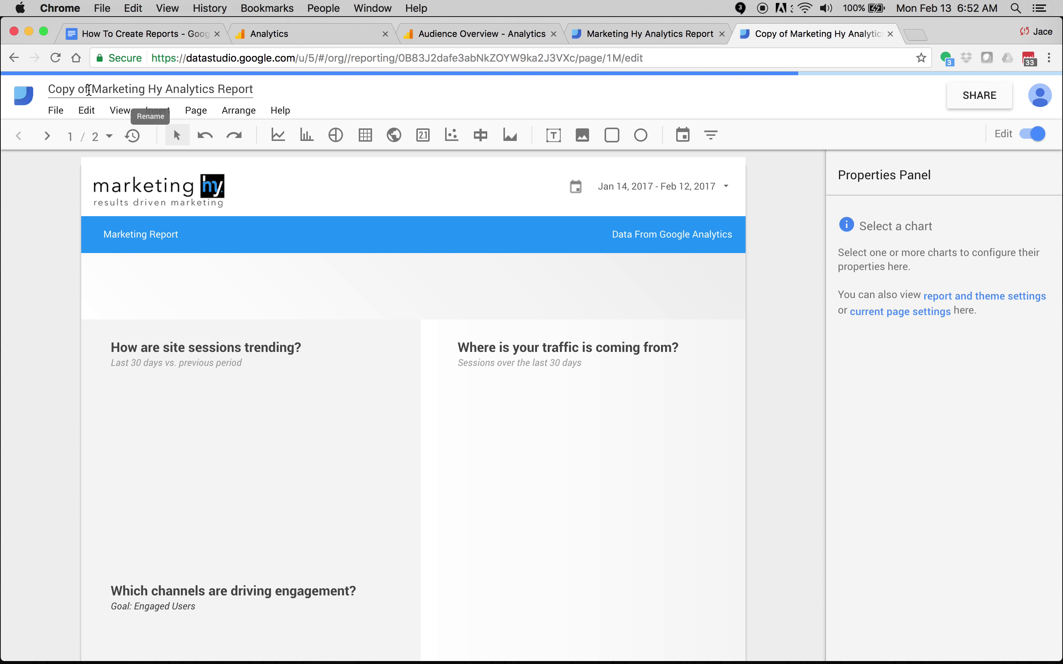
pyautogui.moveTo(87, 90); pyautogui.dragTo(48, 87)
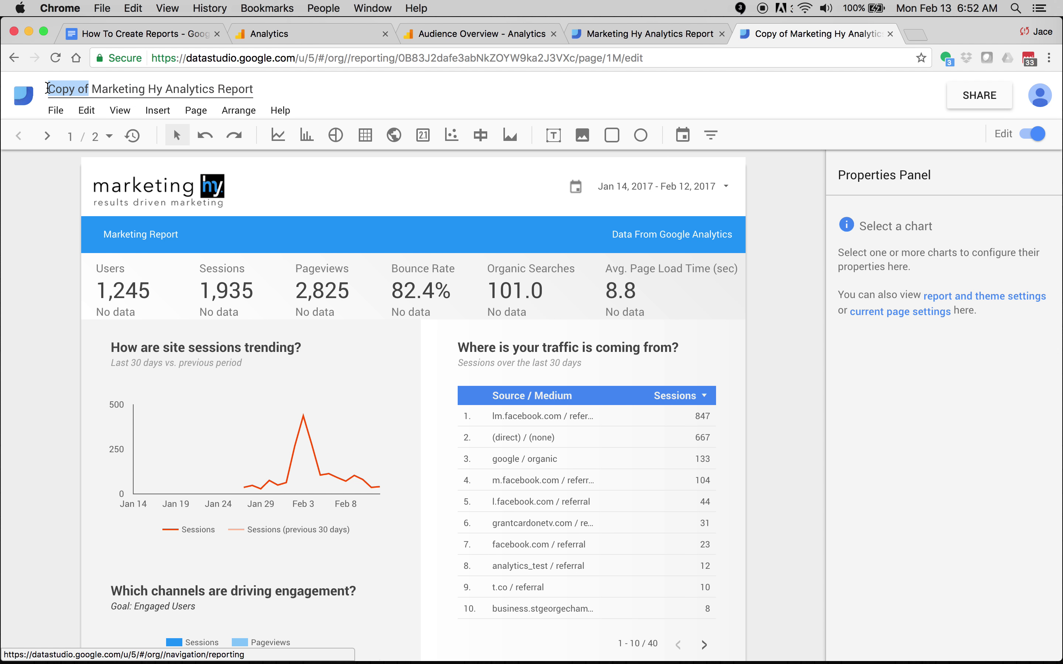
pyautogui.write('MAngo')
pyautogui.press('BackSpace')
pyautogui.press('BackSpace')
pyautogui.press('BackSpace')
pyautogui.press('BackSpace')
pyautogui.write('ango Voice')
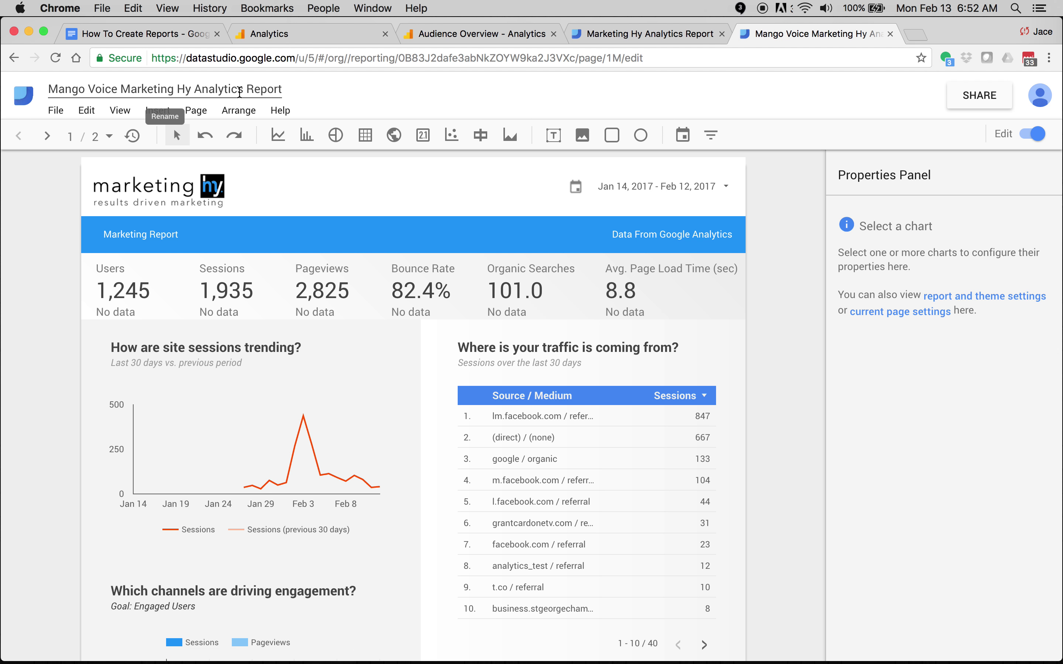
pyautogui.scroll(-5, 636, 297)
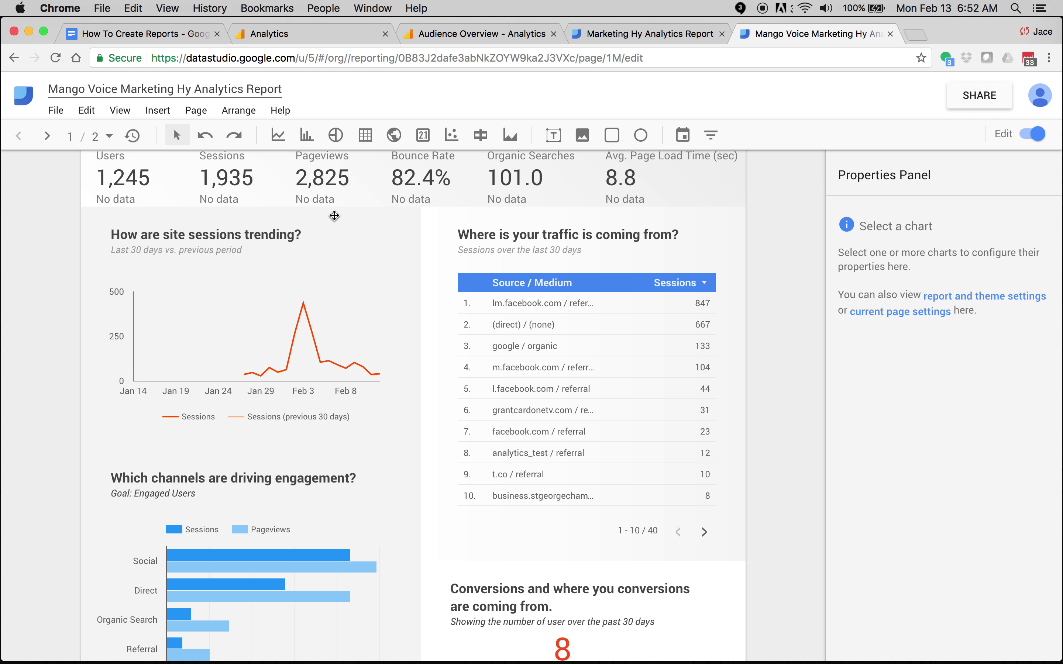
pyautogui.scroll(3, 335, 216)
pyautogui.scroll(-5, 334, 216)
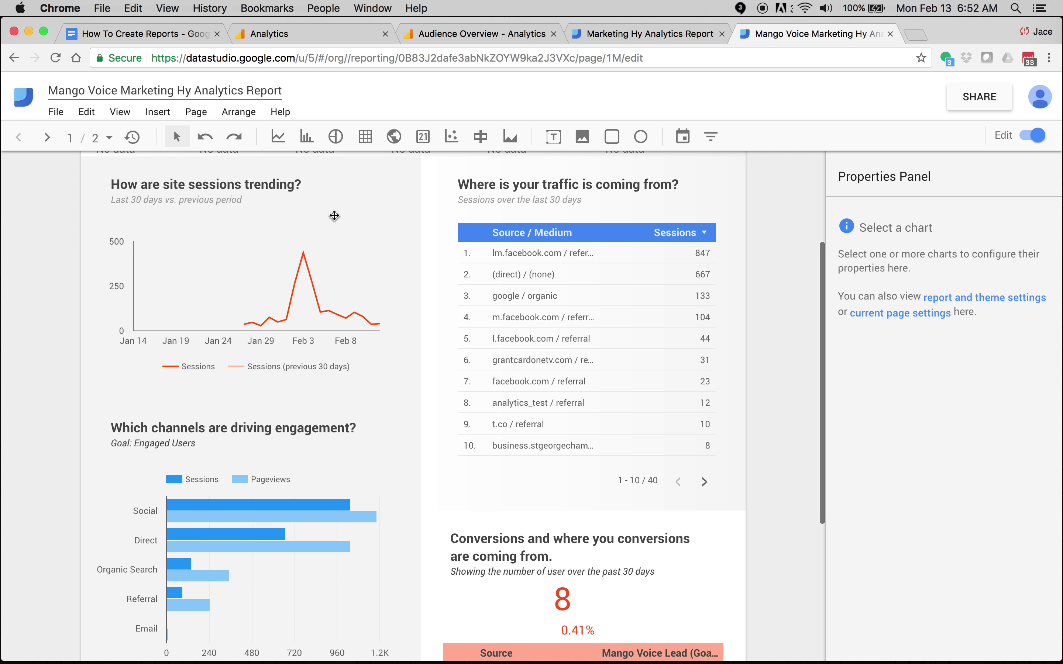
pyautogui.scroll(-10, 334, 215)
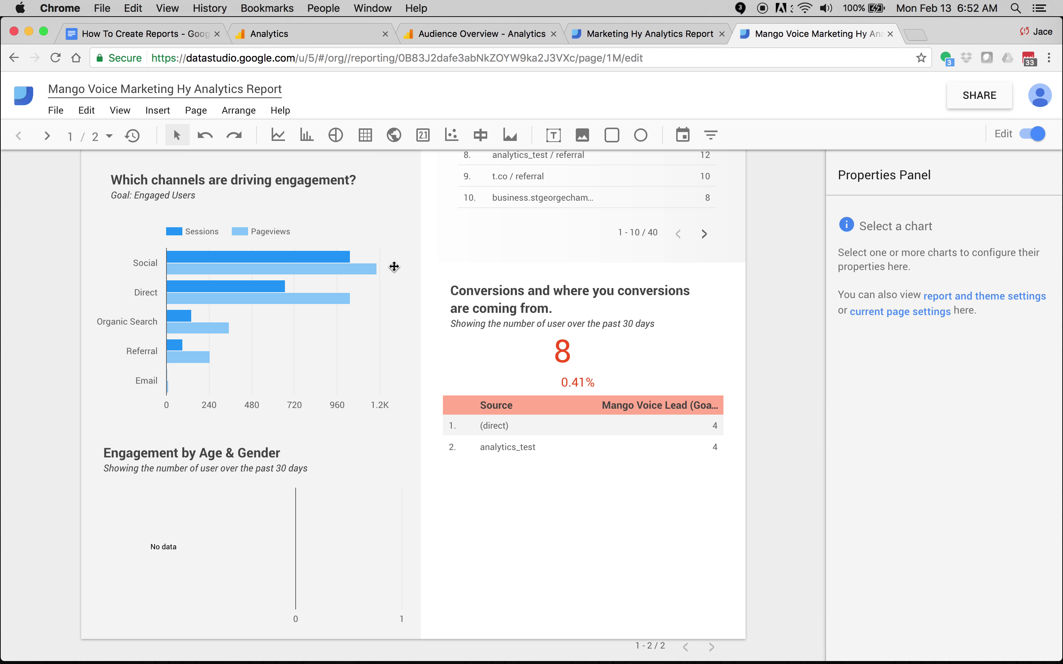
pyautogui.scroll(1, 312, 473)
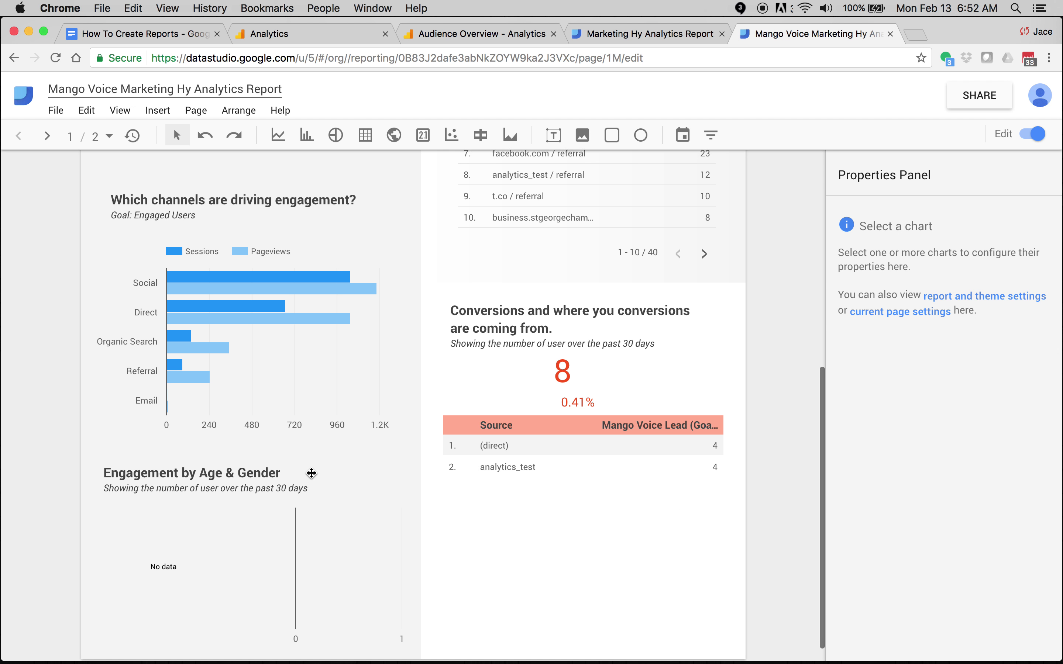
pyautogui.scroll(15, 311, 472)
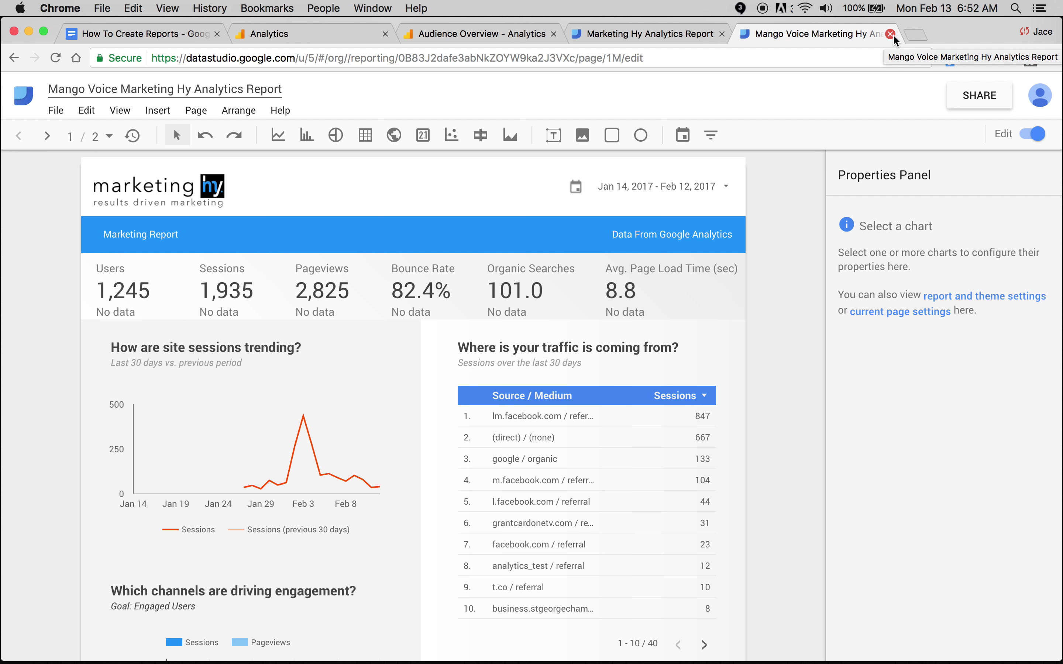
pyautogui.click(996, 110)
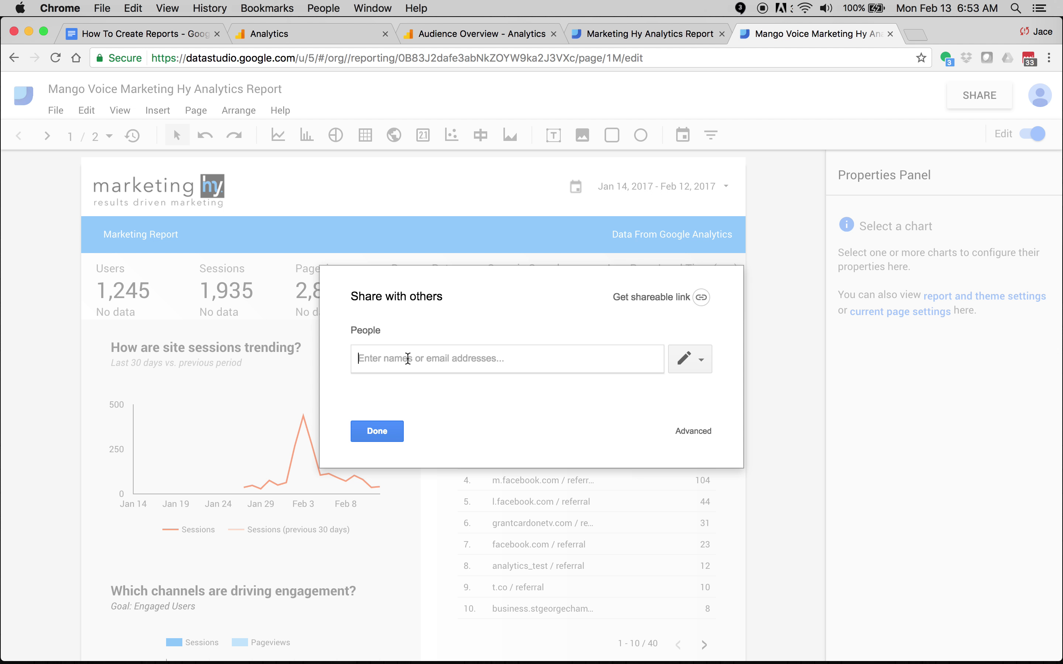
pyautogui.write('davidmcbi')
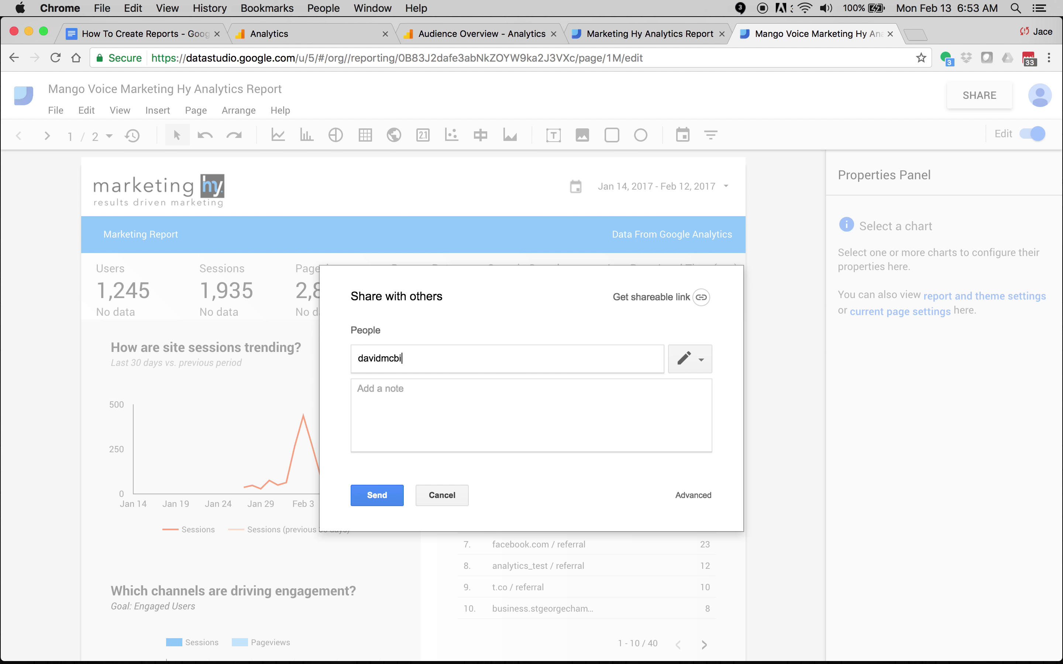
pyautogui.press('BackSpace')
pyautogui.press('BackSpace')
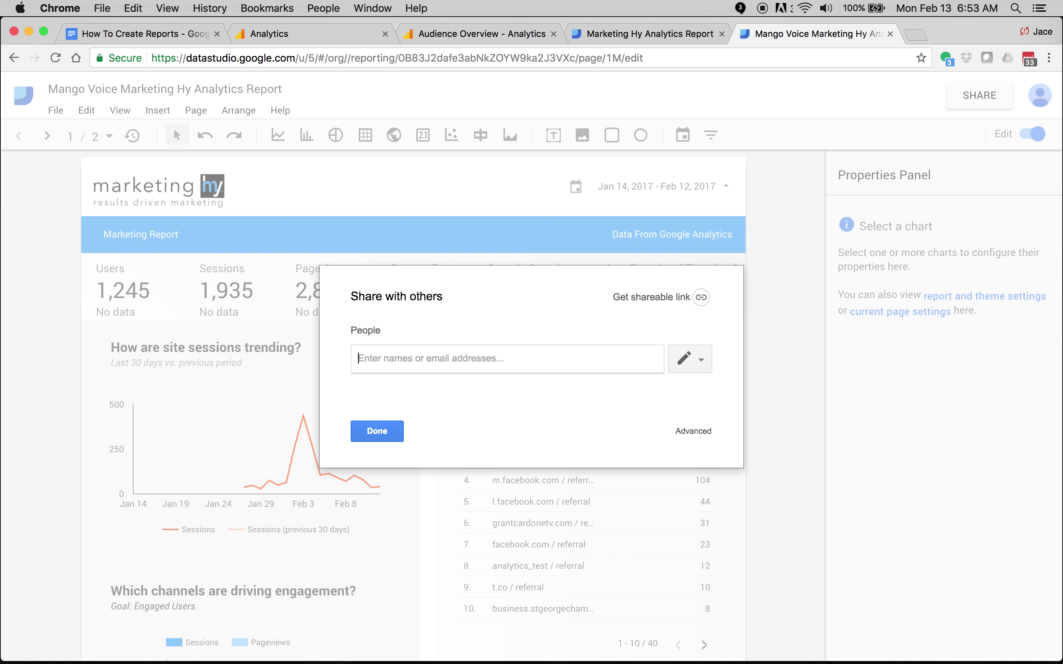
pyautogui.click(374, 433)
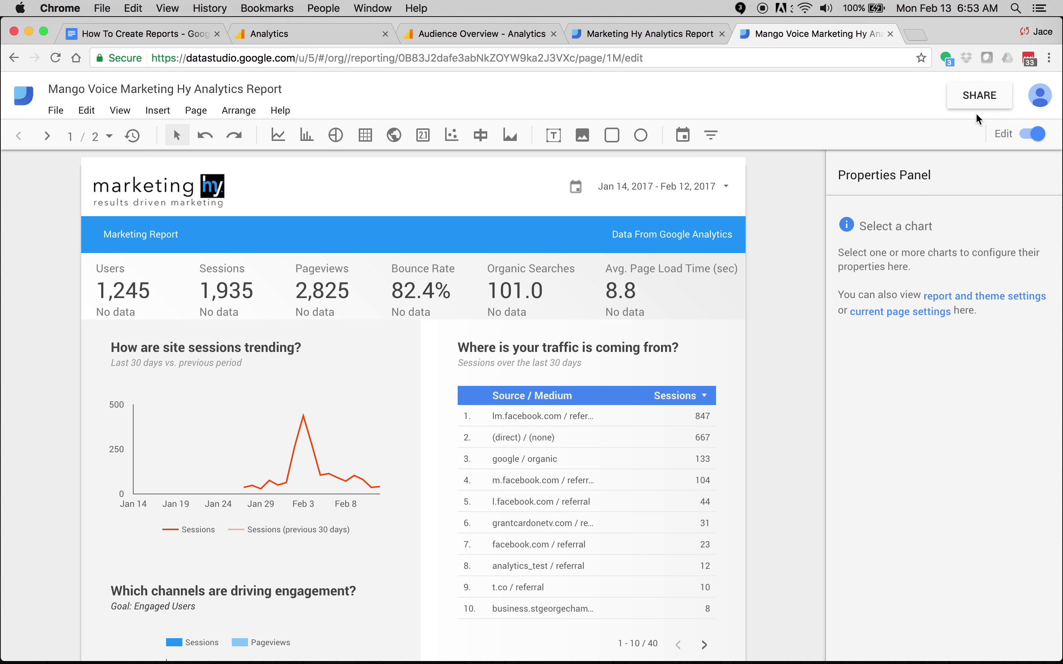
# - Close the Mango Voice and Marketing Hy report tabs and open Data Studio home from Analytics' apps grid
pyautogui.scroll(-10, 639, 186)
pyautogui.scroll(10, 639, 185)
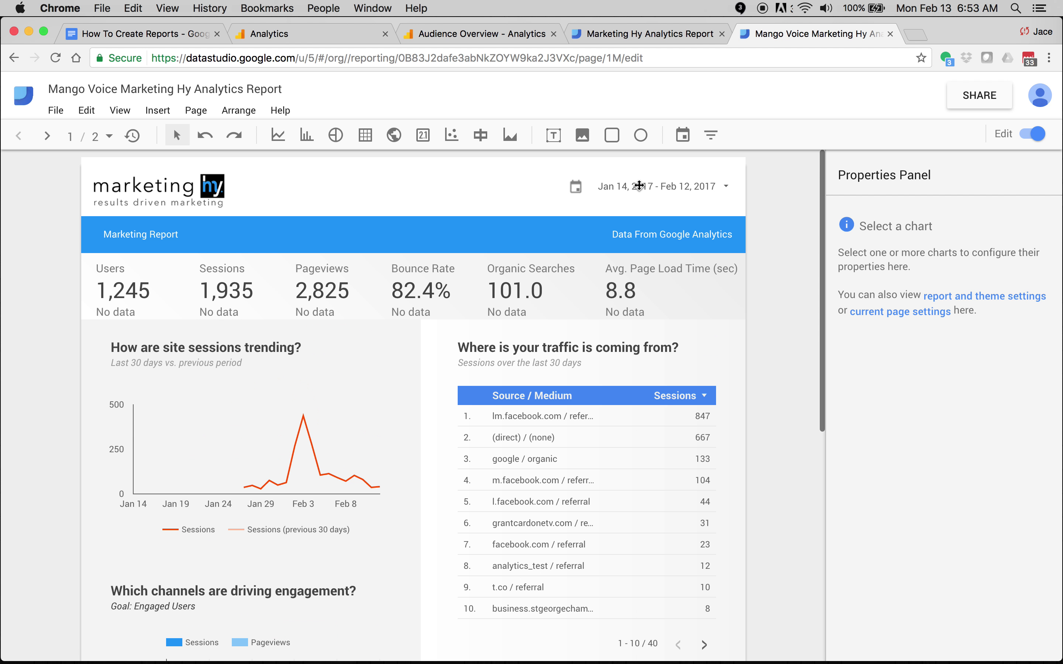
pyautogui.click(890, 34)
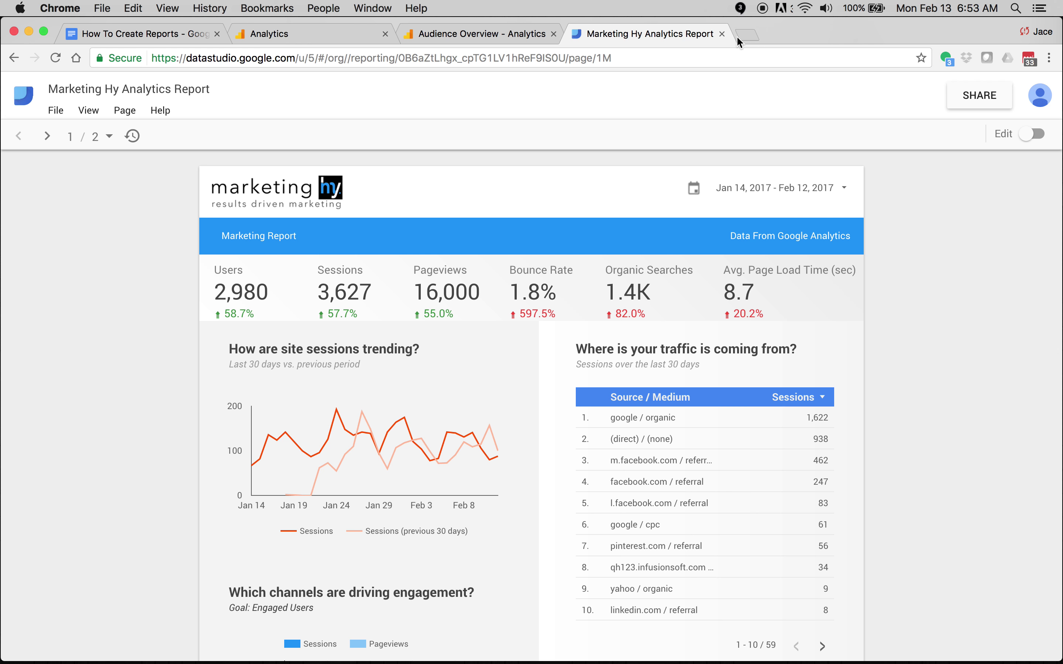
pyautogui.click(721, 33)
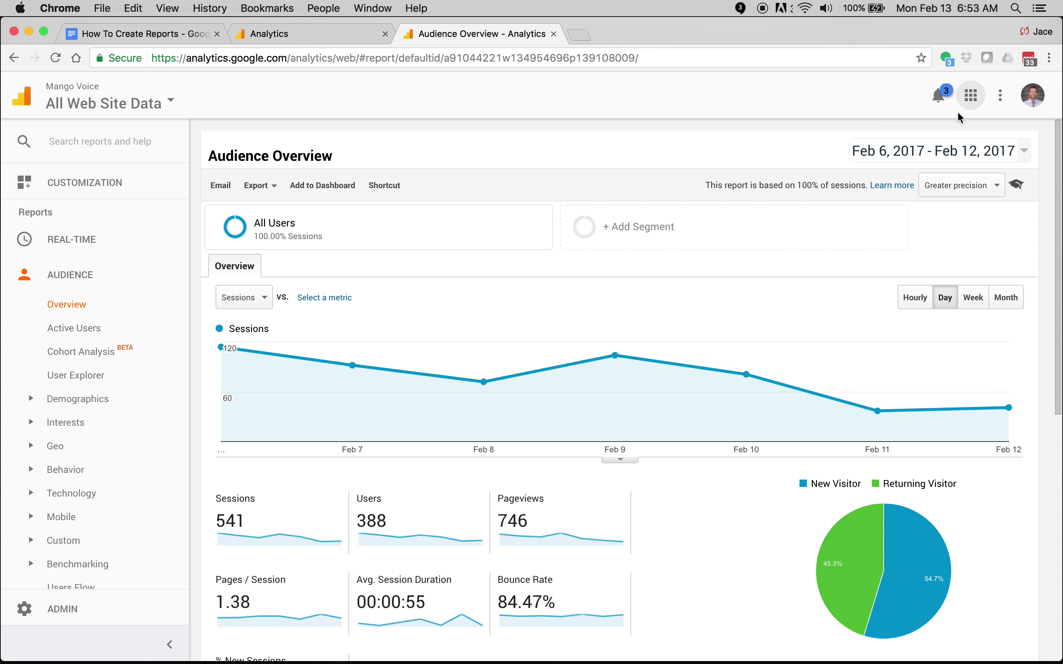
pyautogui.click(966, 97)
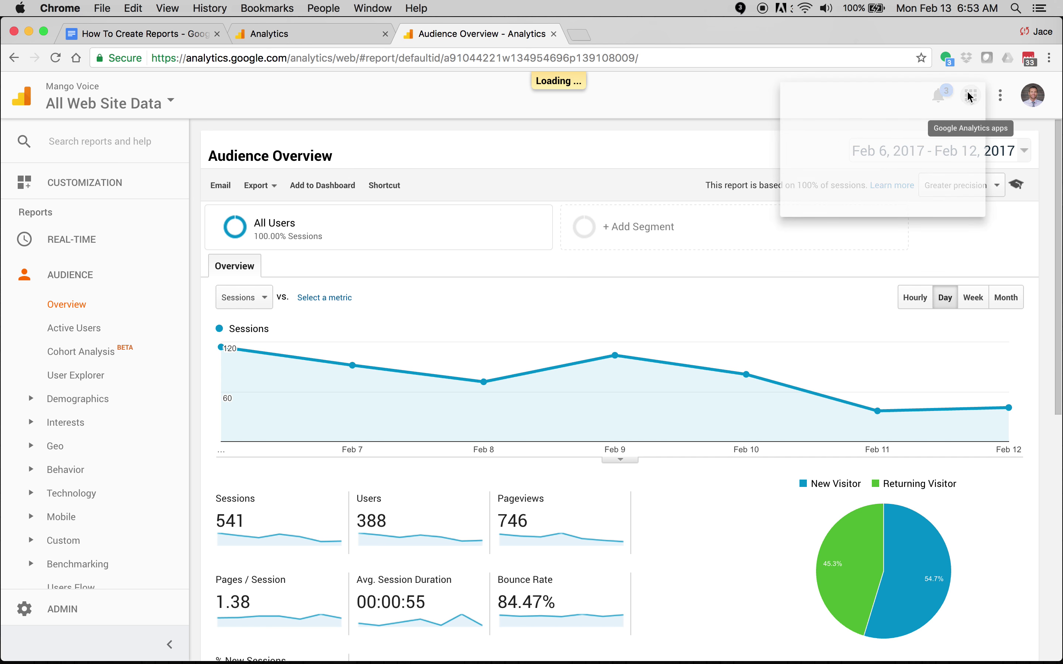
pyautogui.click(795, 205)
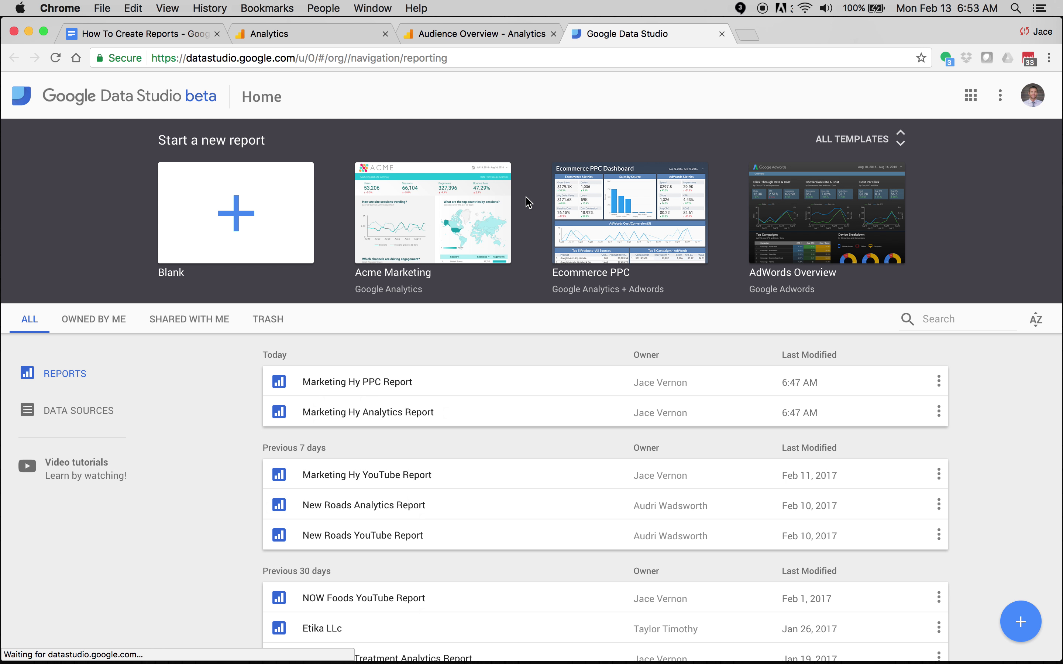
pyautogui.scroll(-3, 529, 203)
pyautogui.scroll(3, 529, 202)
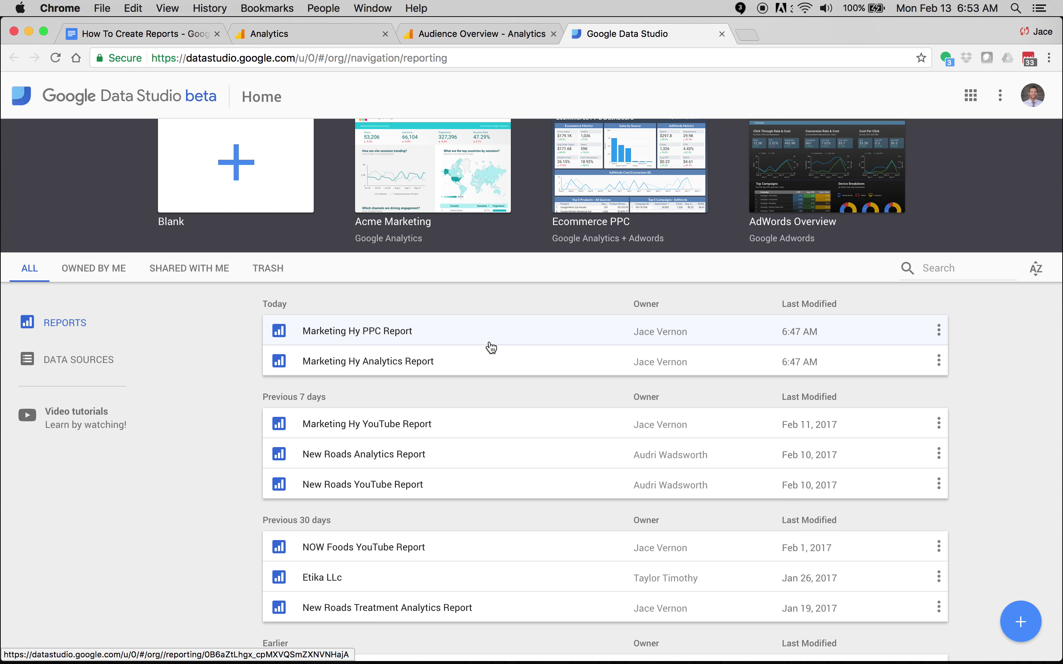
# - Remove Mango Voice's access to the Marketing Hy PPC Report in its sharing settings and save
pyautogui.scroll(-2, 486, 346)
pyautogui.scroll(3, 486, 346)
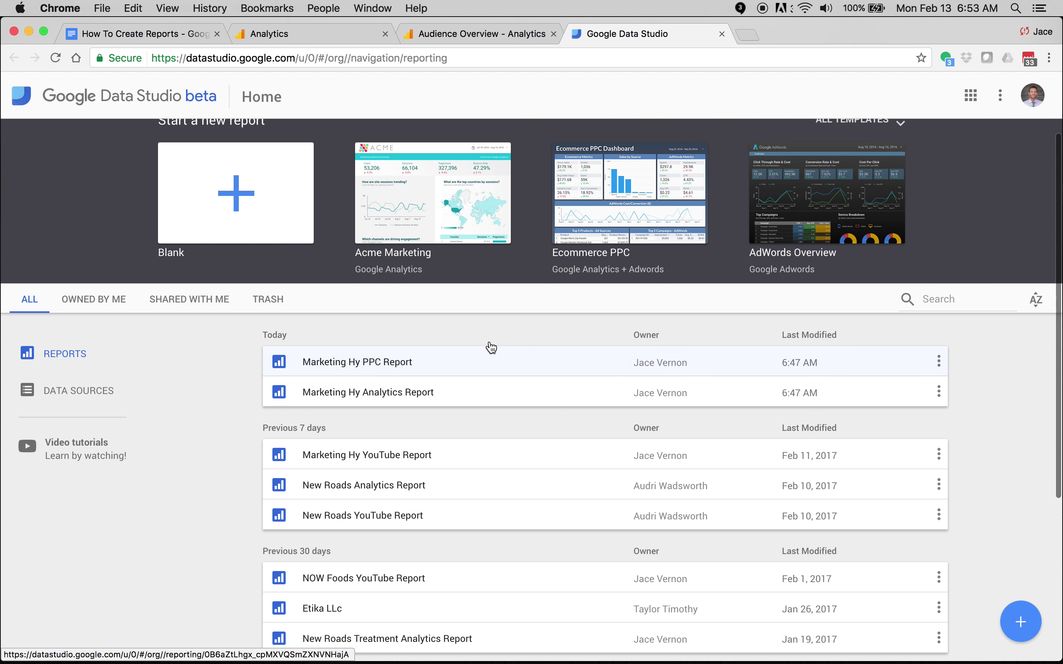
pyautogui.click(938, 361)
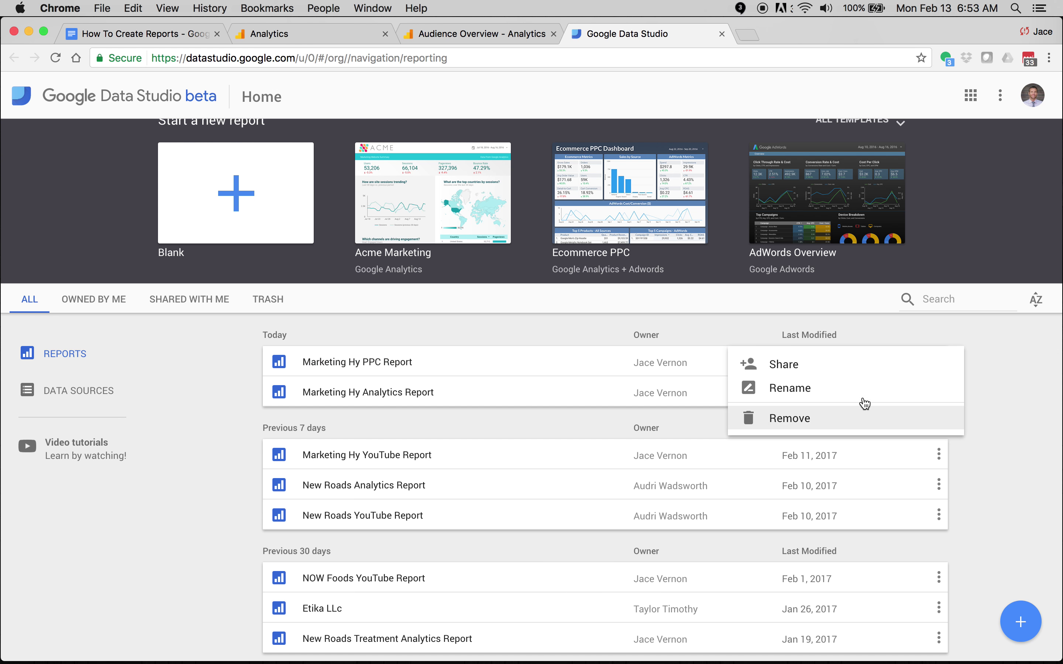
pyautogui.click(852, 361)
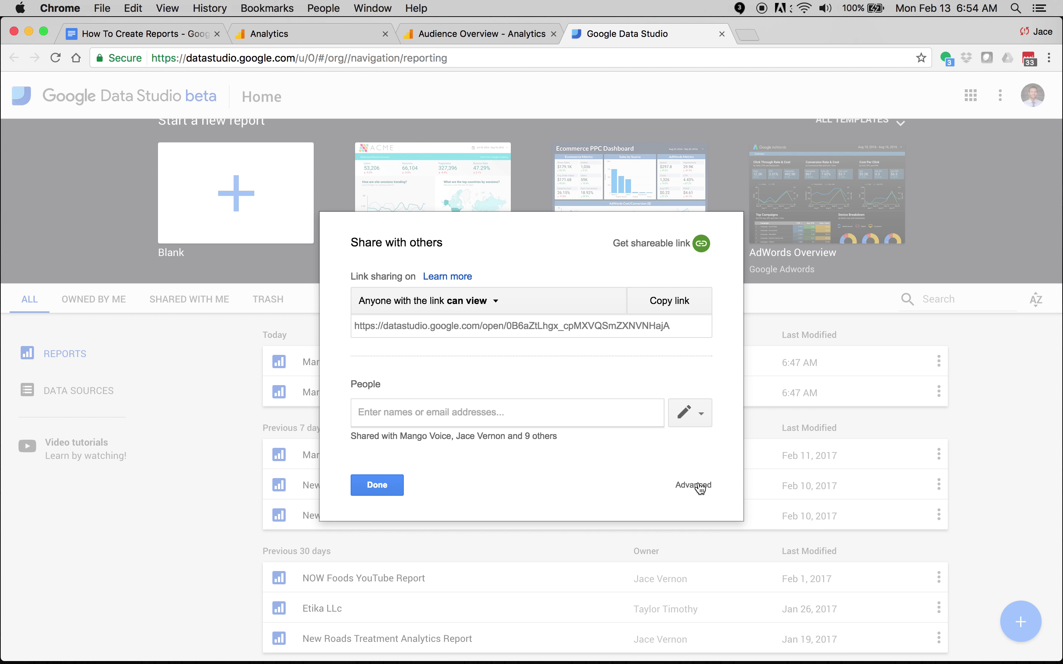
pyautogui.click(700, 487)
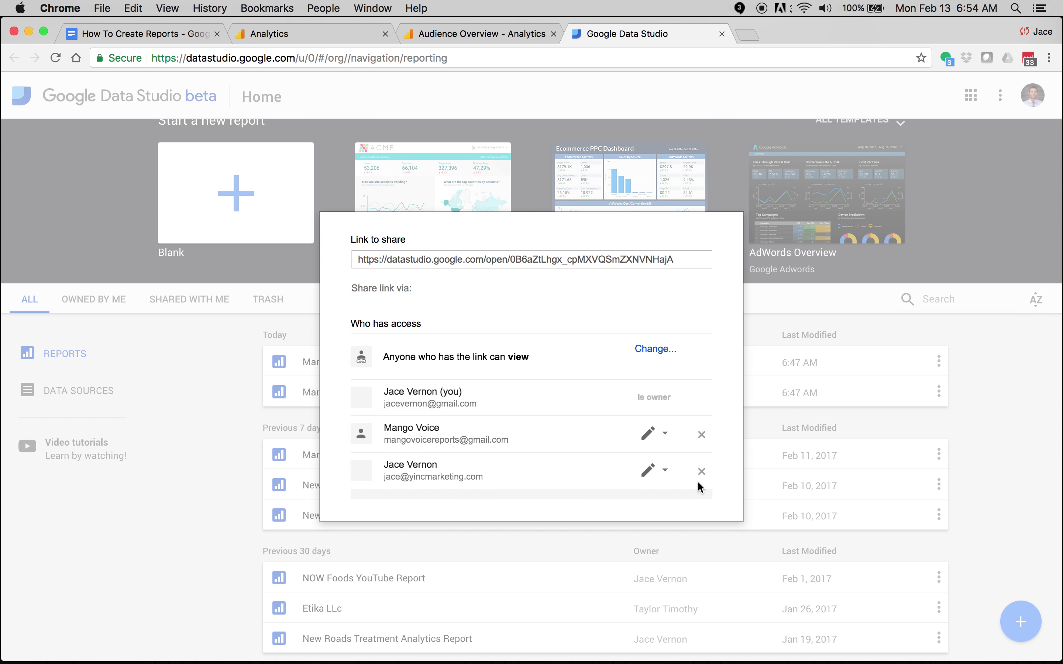
pyautogui.scroll(-3, 564, 351)
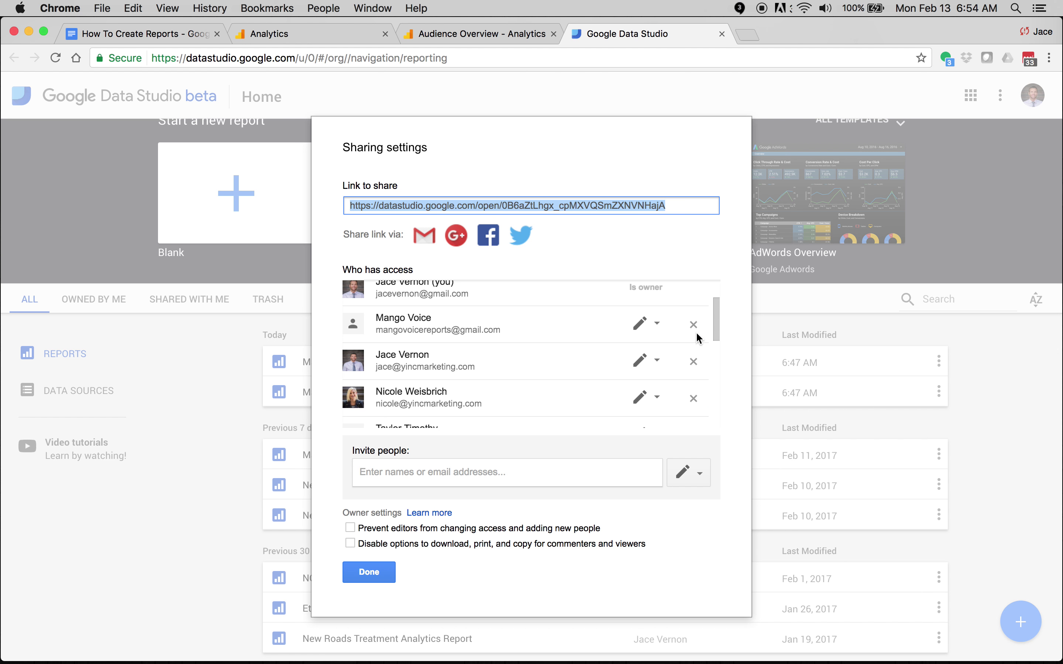
pyautogui.click(693, 325)
pyautogui.click(372, 550)
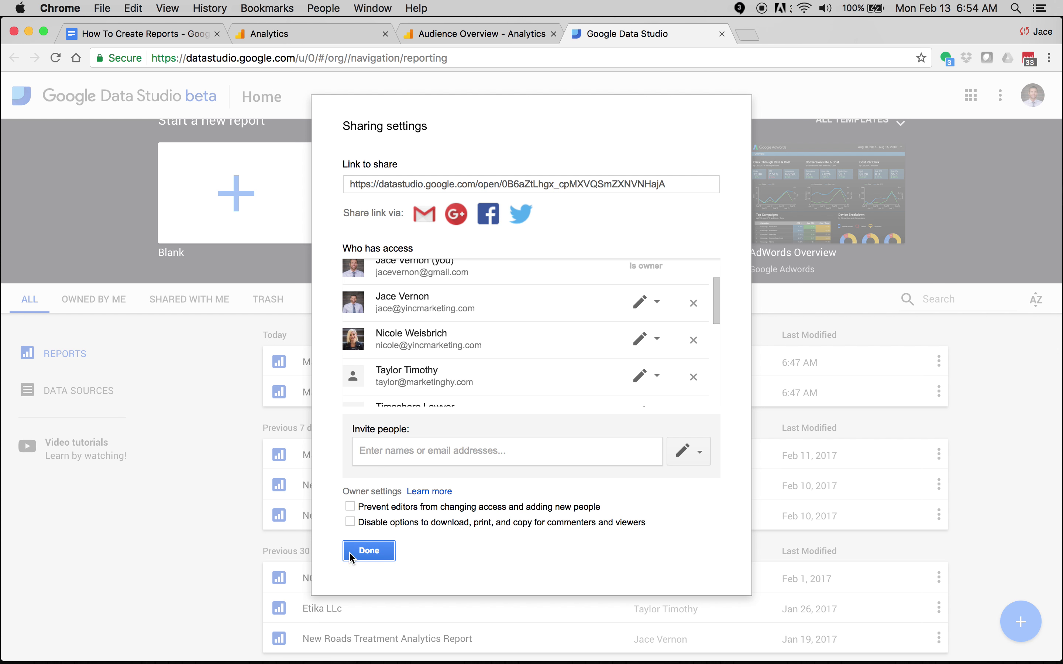
pyautogui.click(366, 551)
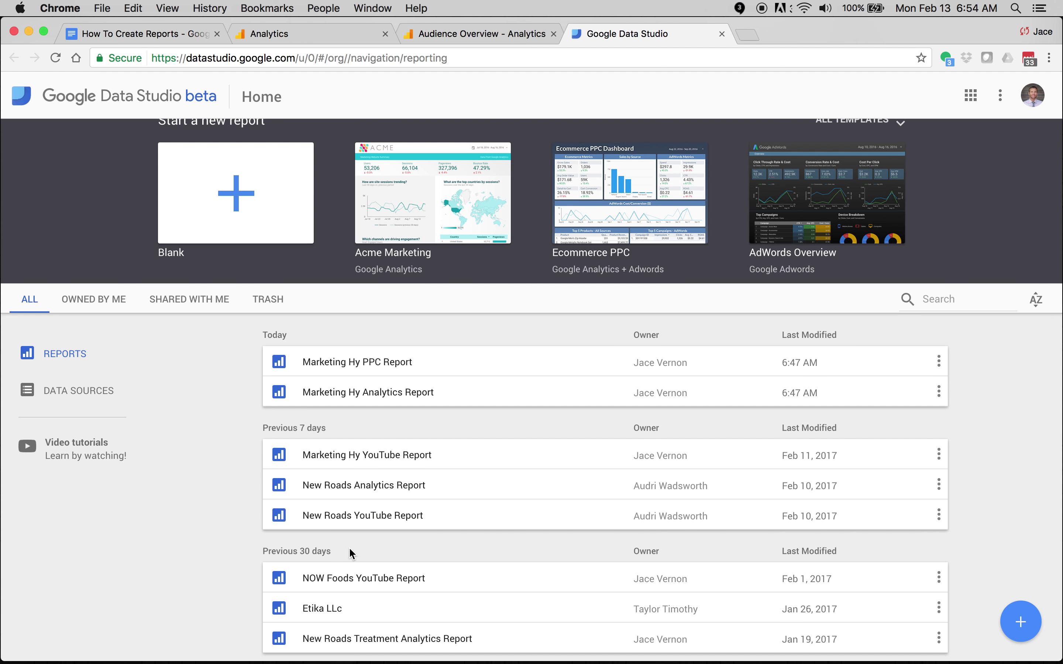
# - Remove Mango Voice's access to the Marketing Hy Analytics Report and save
pyautogui.click(938, 393)
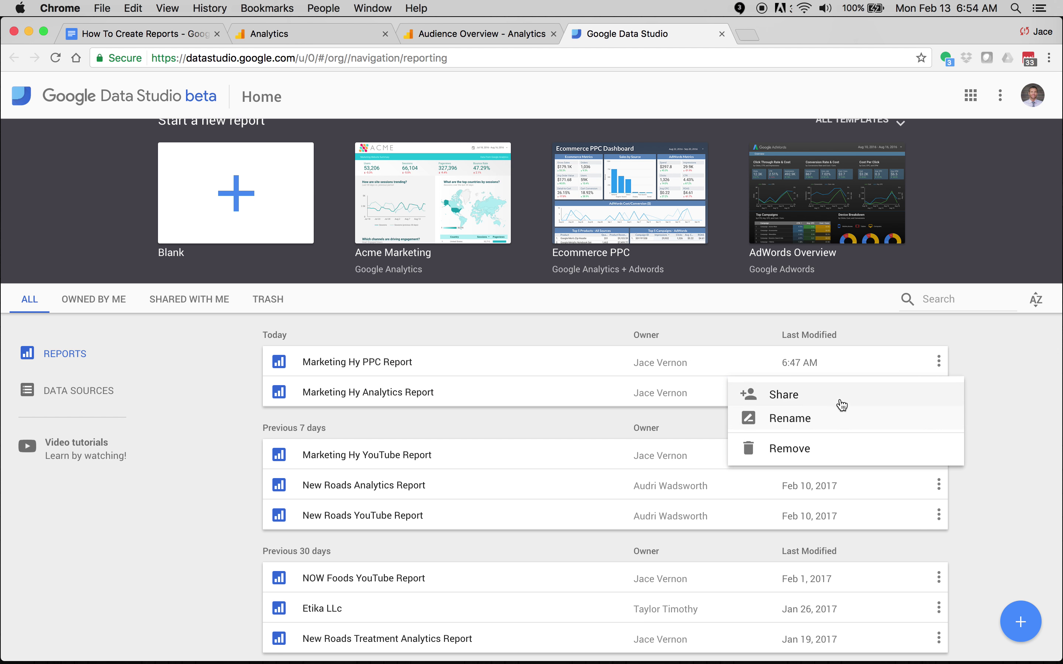
pyautogui.click(832, 392)
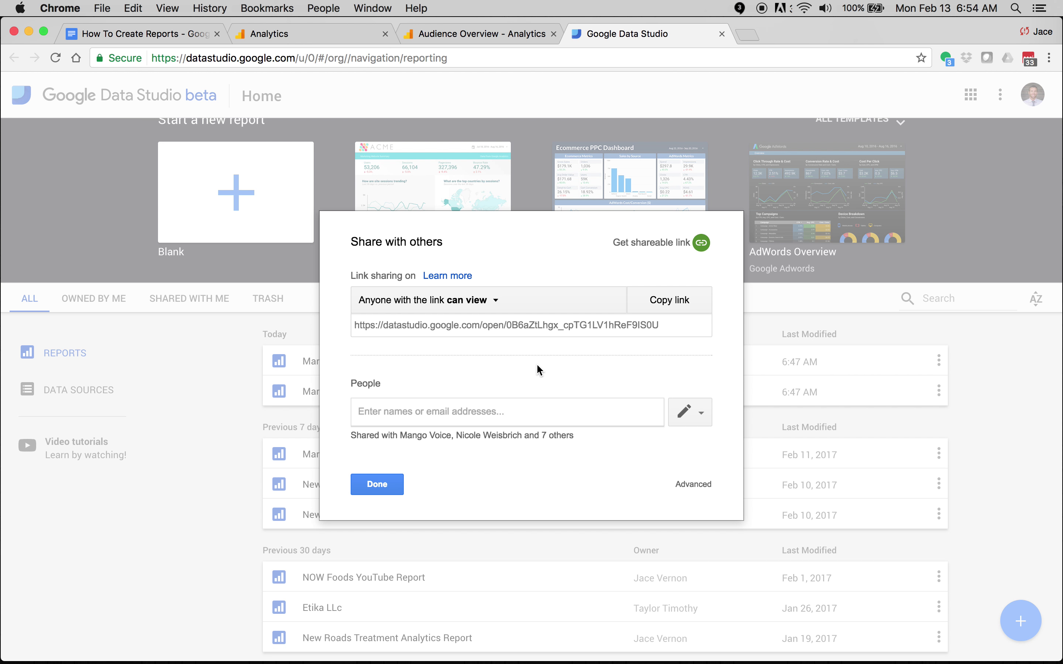
pyautogui.click(692, 485)
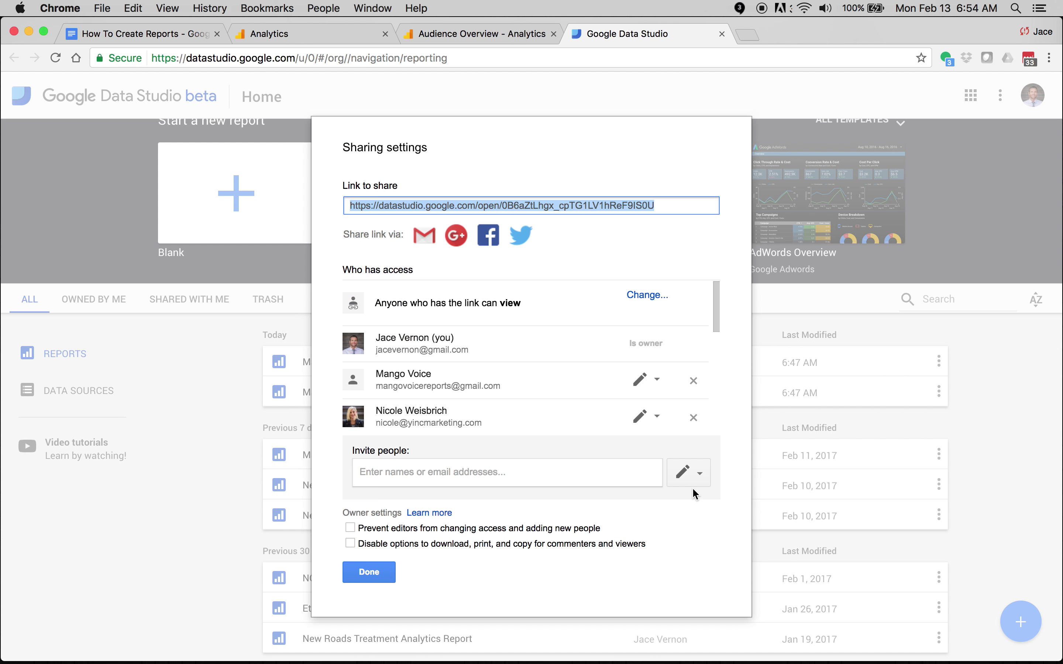
pyautogui.click(695, 383)
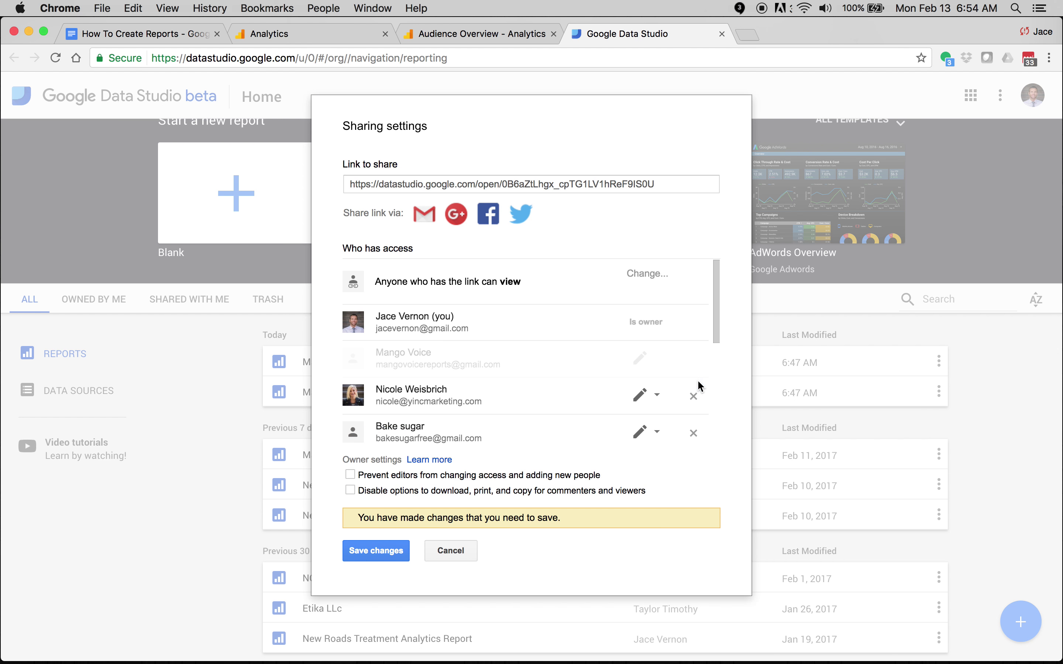
pyautogui.click(370, 551)
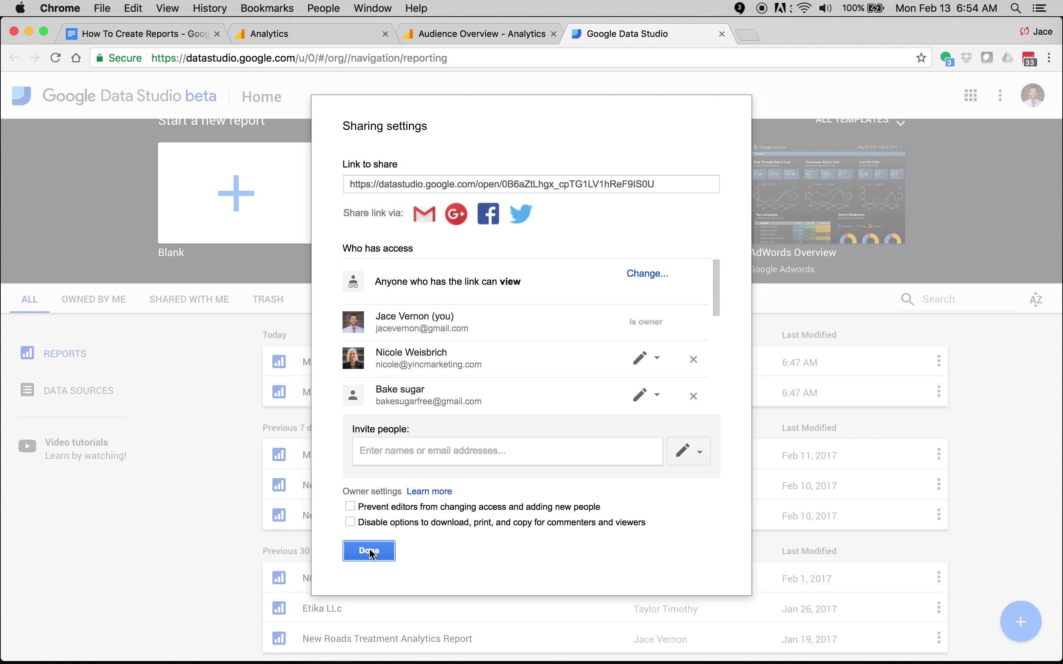
pyautogui.click(369, 551)
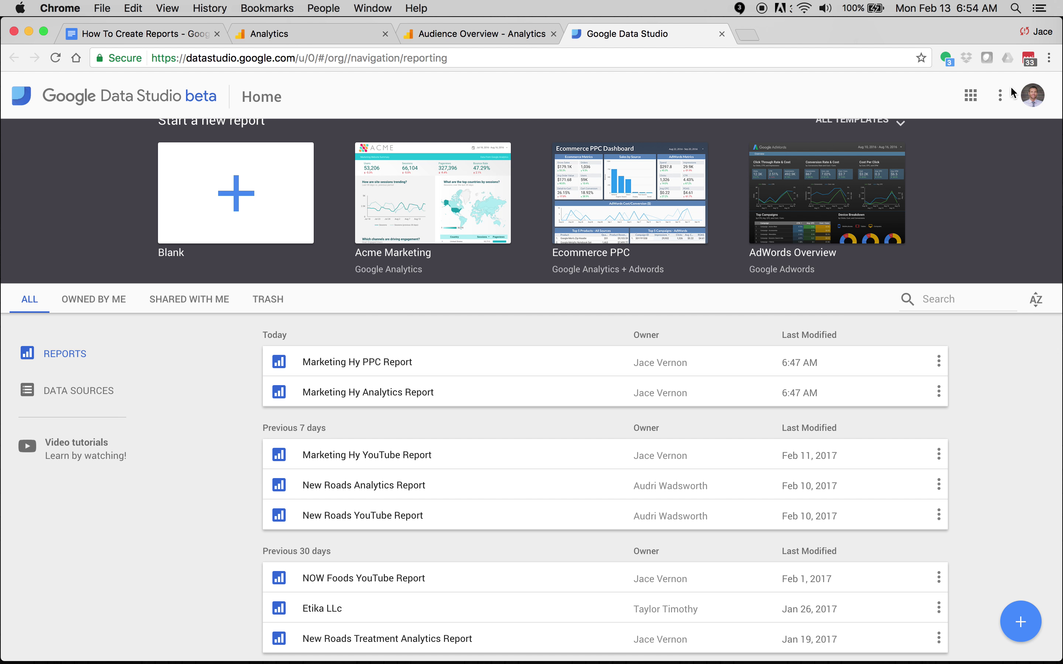
# - Switch to the Mango Voice account and reload the reports list
pyautogui.click(1028, 101)
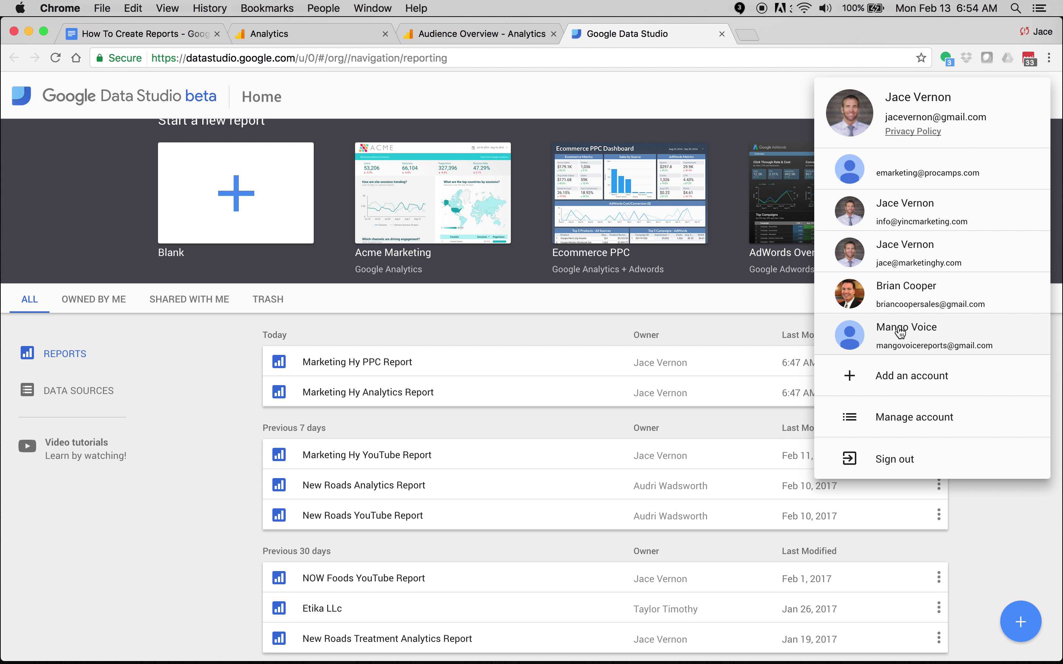
pyautogui.click(899, 332)
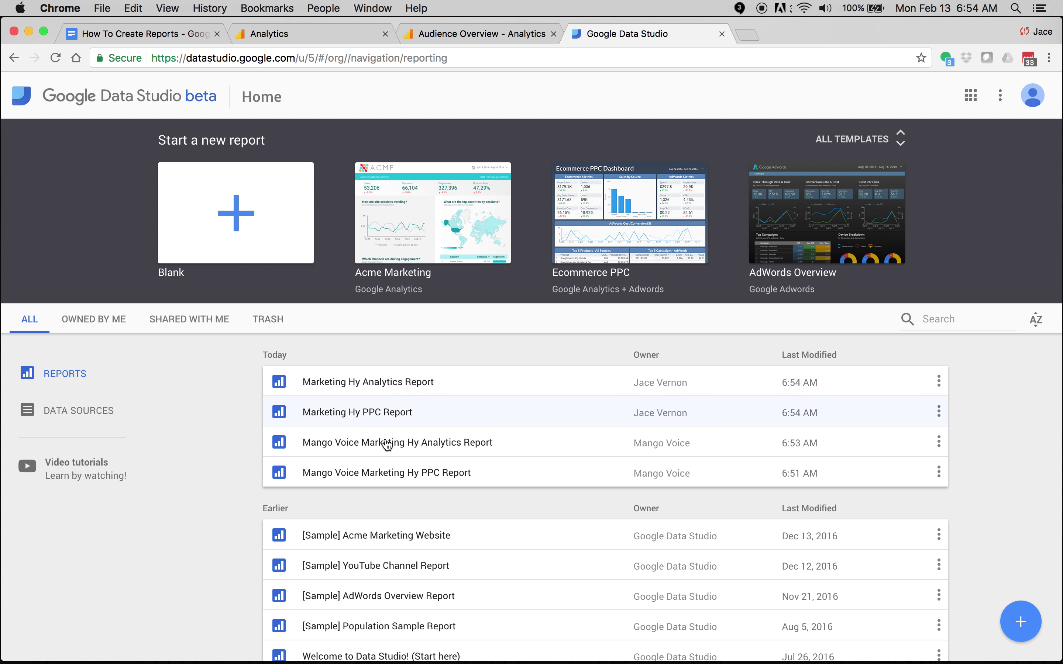
pyautogui.scroll(-3, 353, 442)
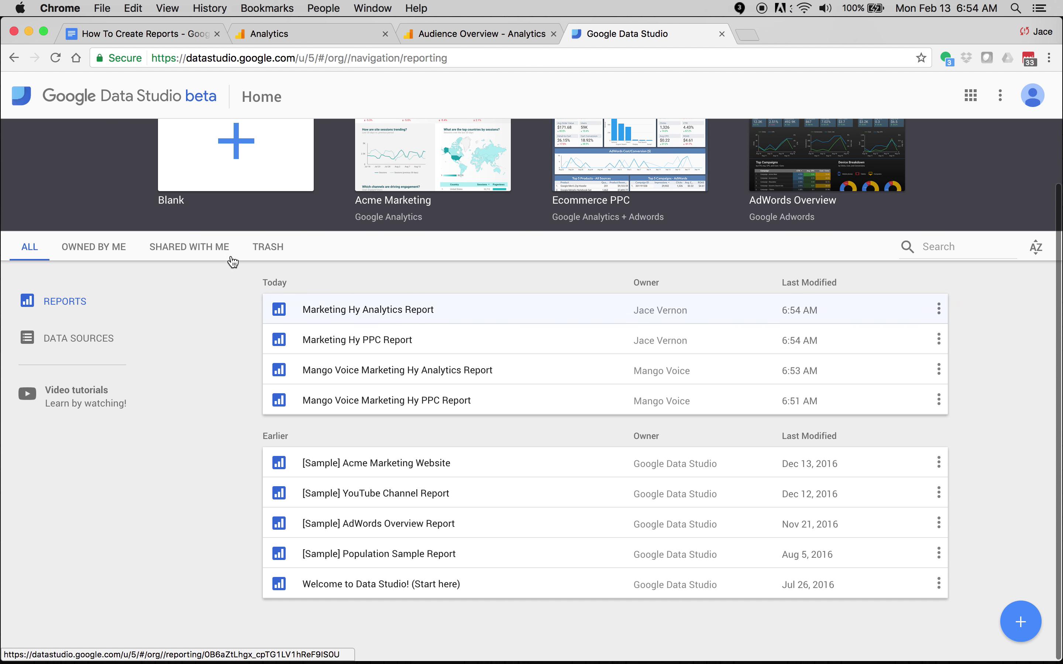
pyautogui.click(54, 61)
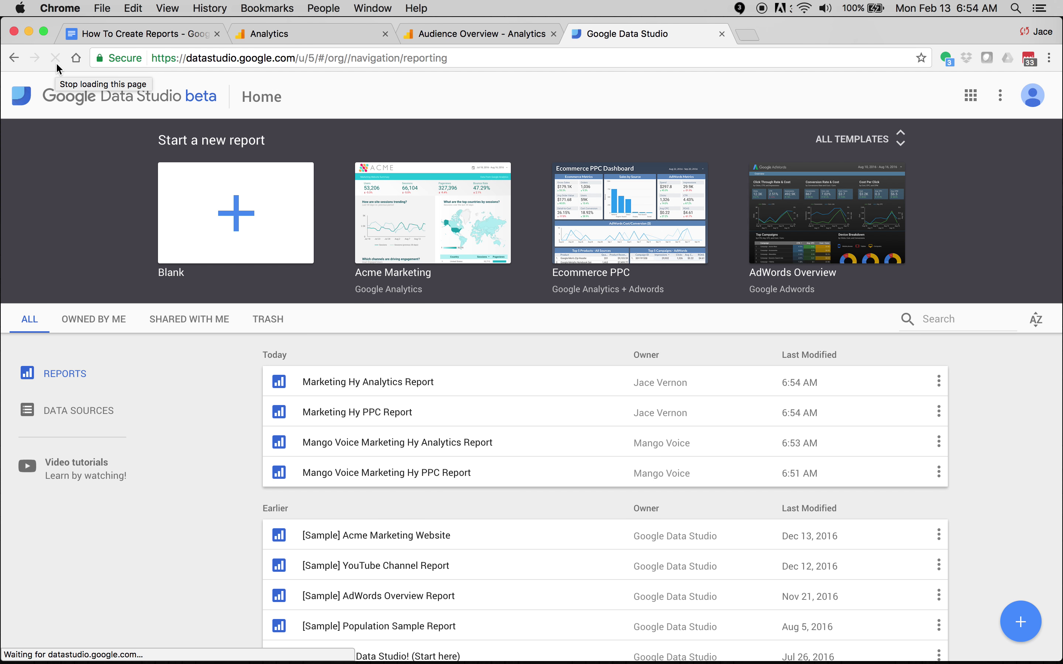
# - Remove the Marketing Hy Analytics Report and the Marketing Hy PPC Report from the list
pyautogui.click(938, 442)
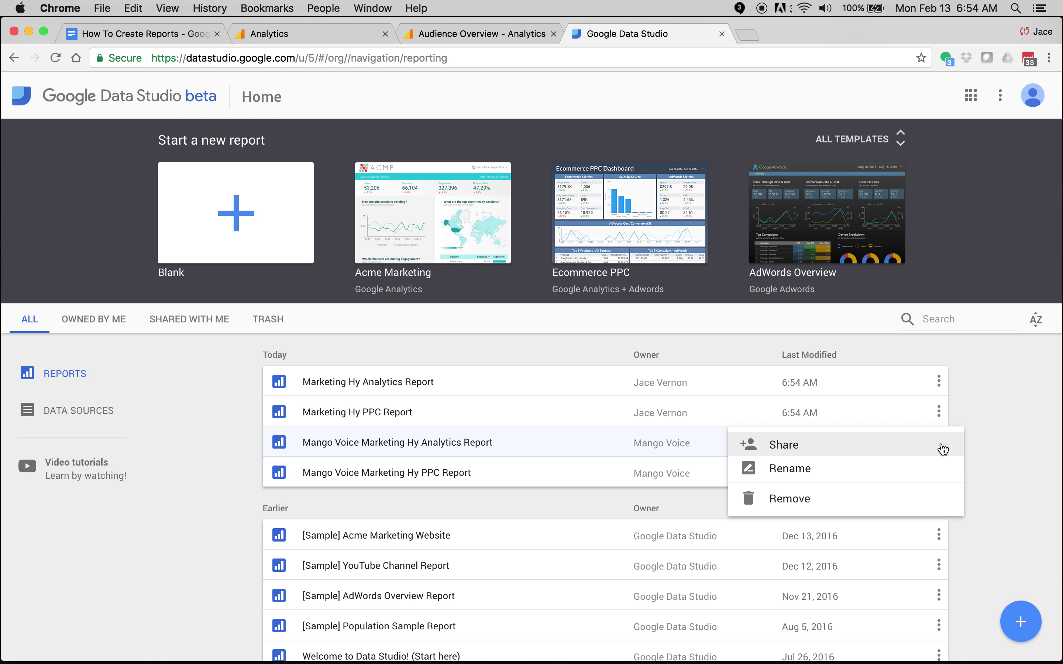
pyautogui.click(938, 380)
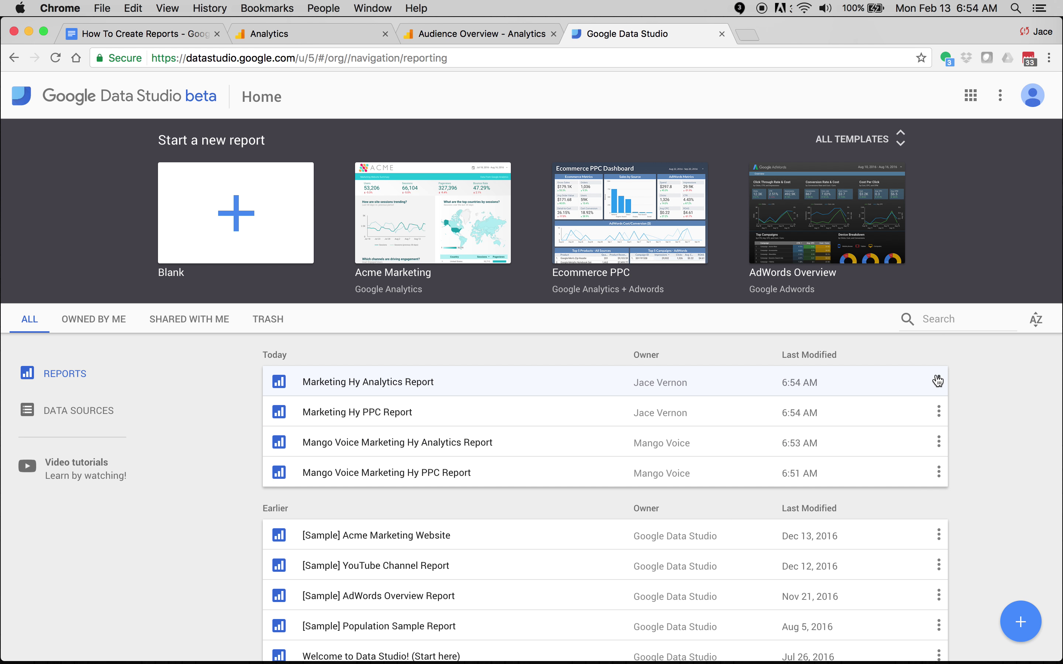
pyautogui.click(938, 381)
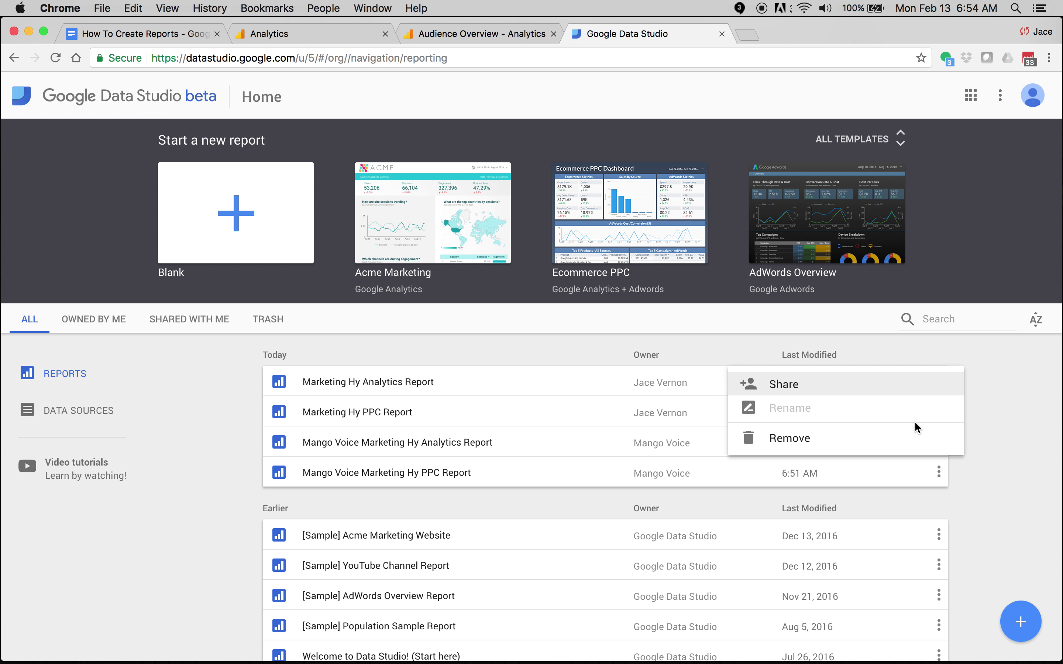
pyautogui.click(904, 439)
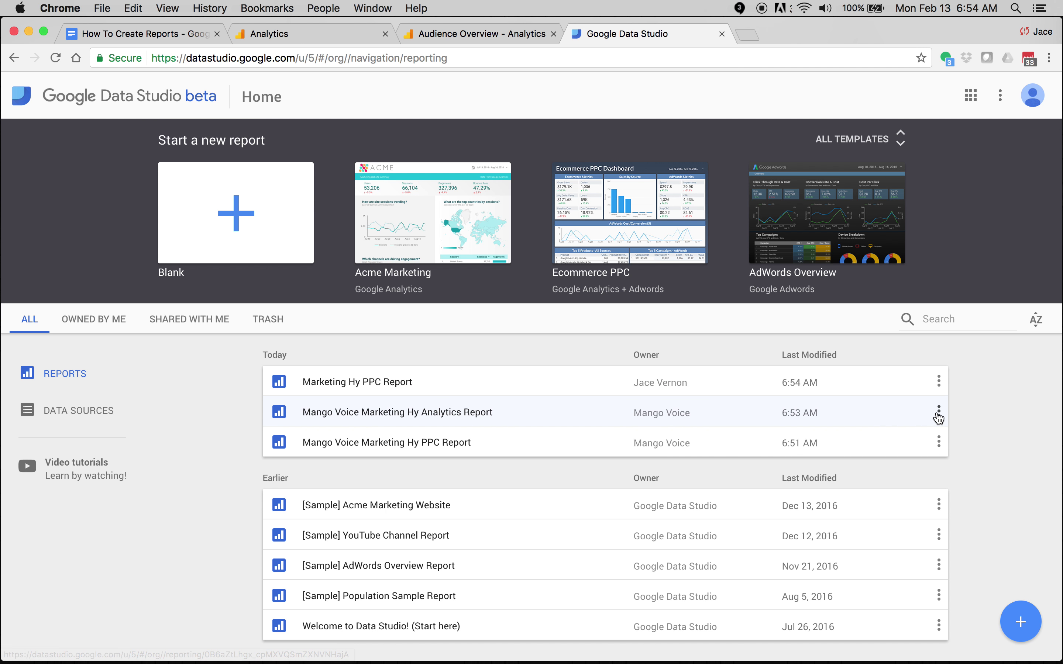
pyautogui.click(937, 380)
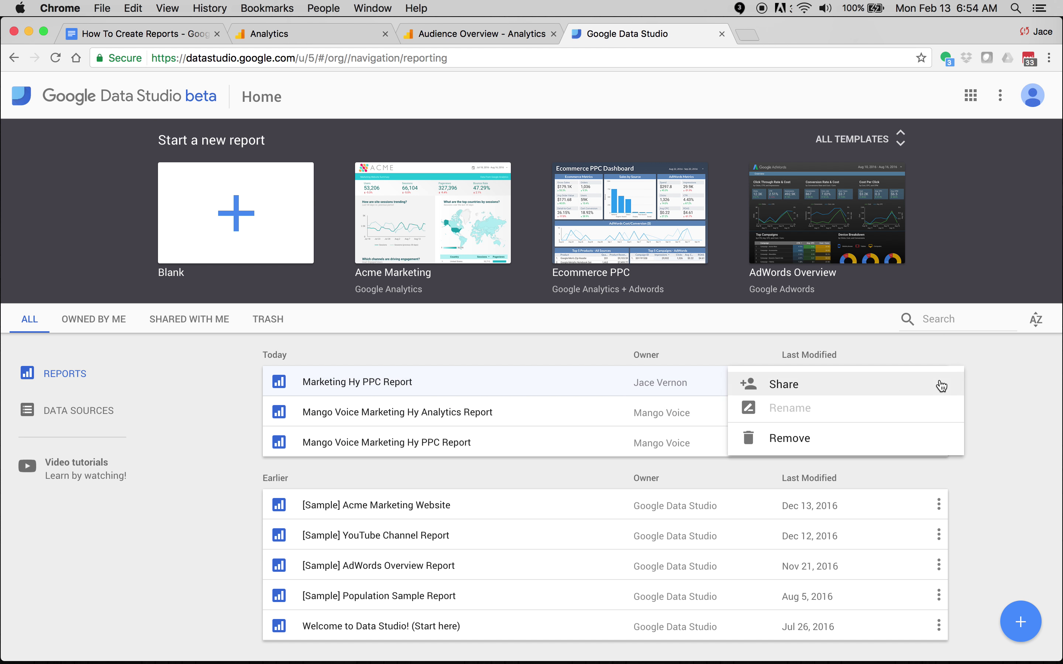
pyautogui.click(908, 439)
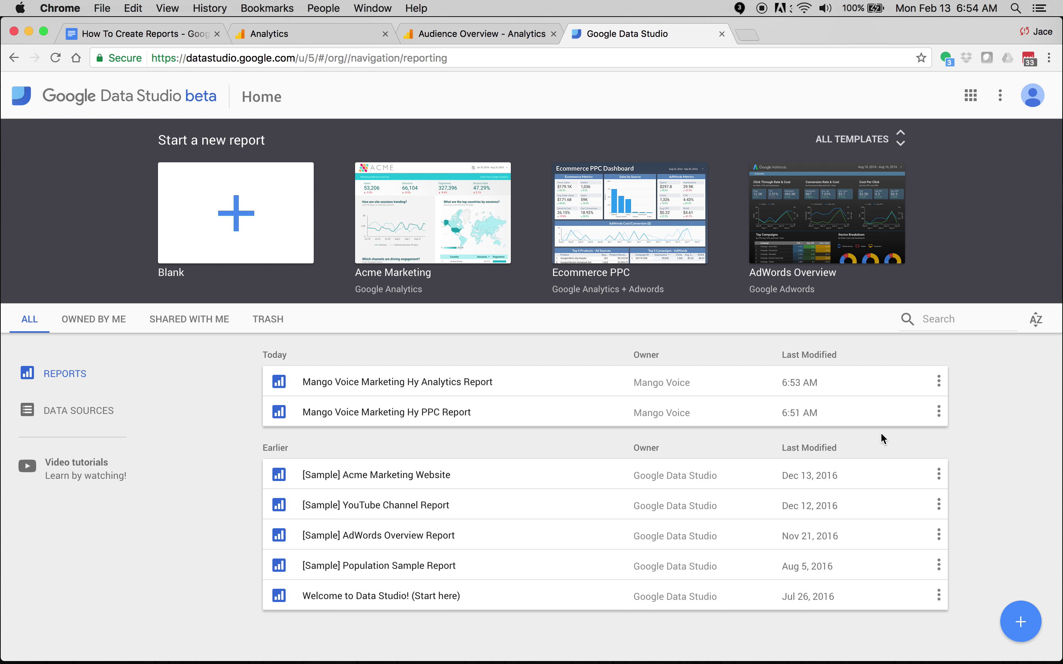
# - Open the Mango Voice Marketing Hy PPC Report, copy its URL, and return to How To Create Reports
pyautogui.click(403, 411)
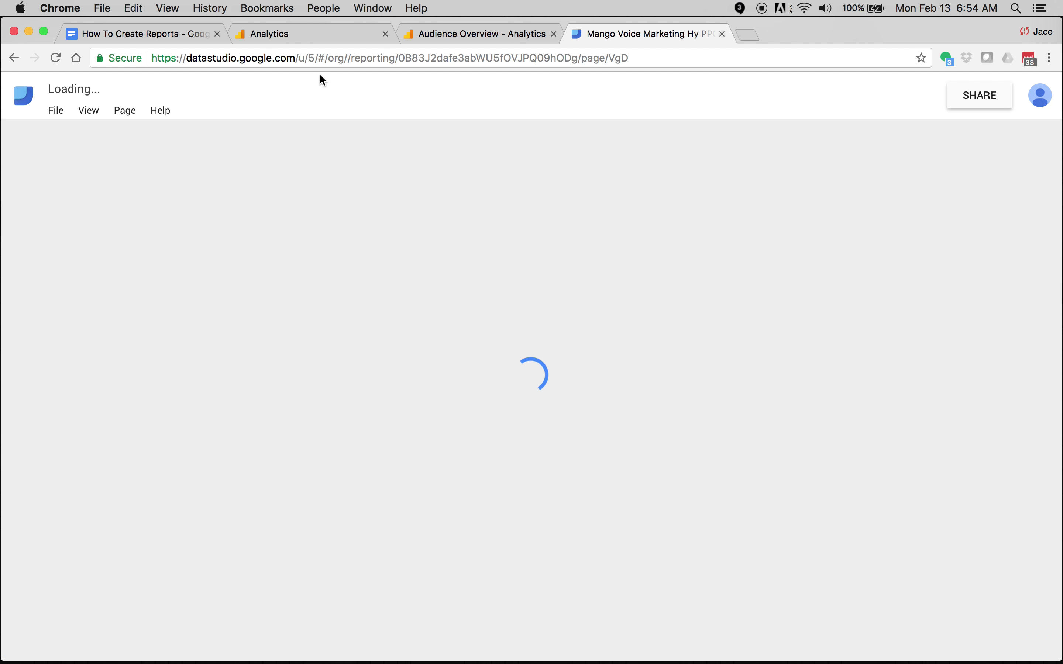
pyautogui.click(360, 60)
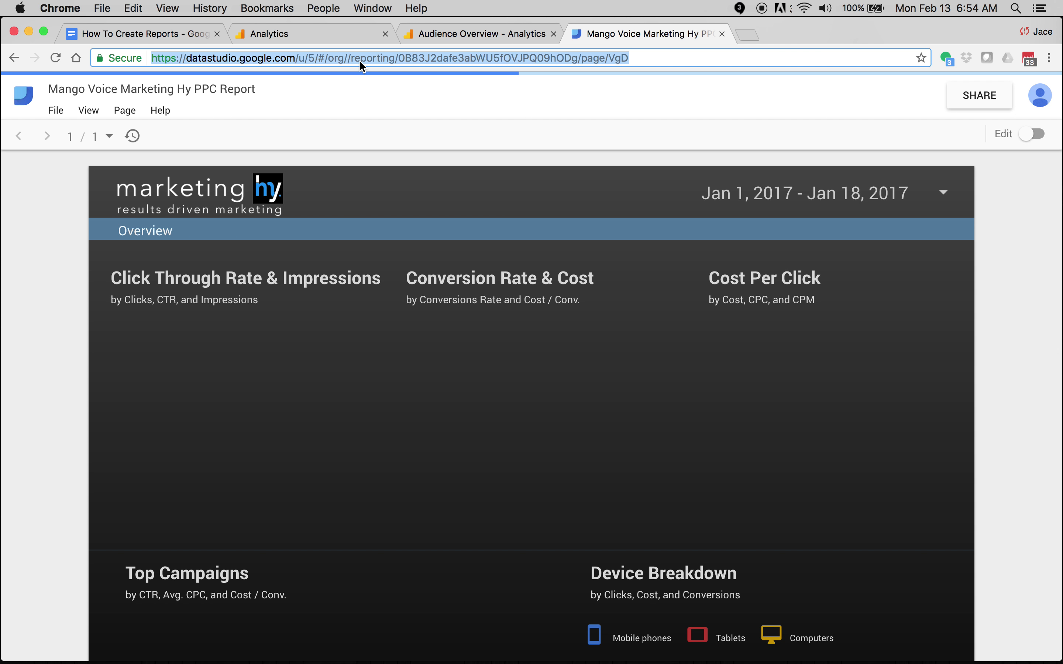
pyautogui.click(167, 25)
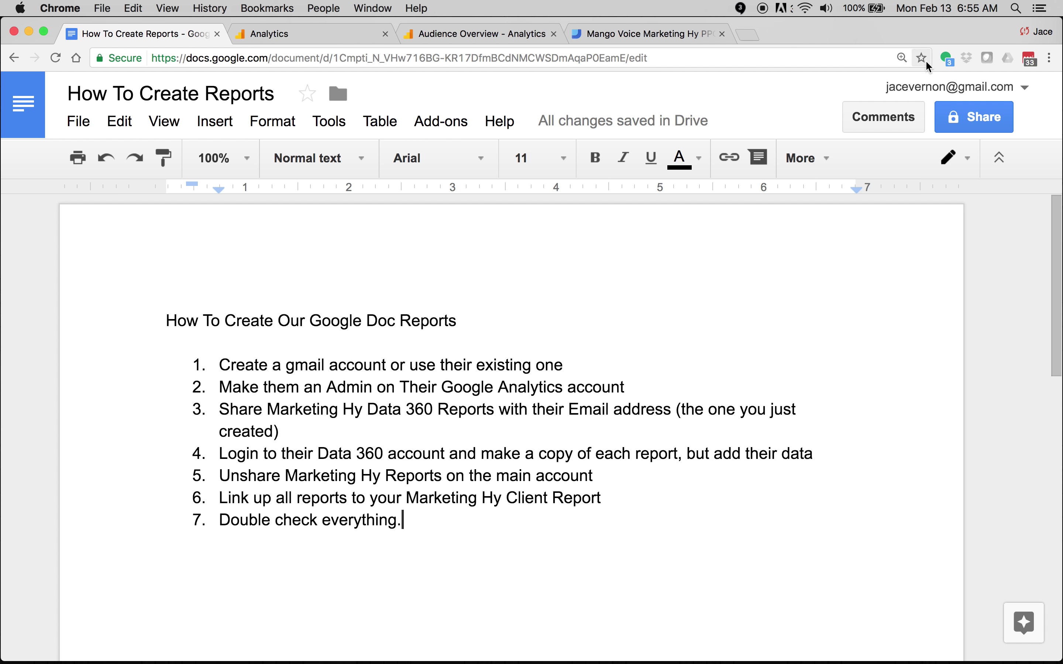
# - Load Gmail in a new tab and launch Google Drive from the apps grid
pyautogui.click(977, 96)
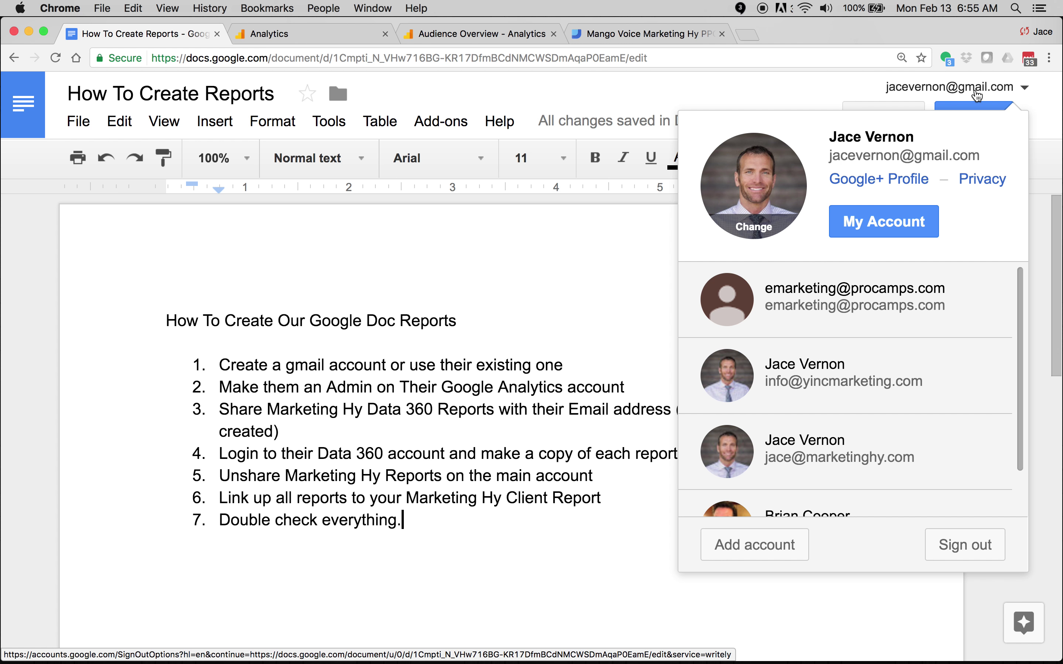
pyautogui.click(333, 36)
pyautogui.click(750, 34)
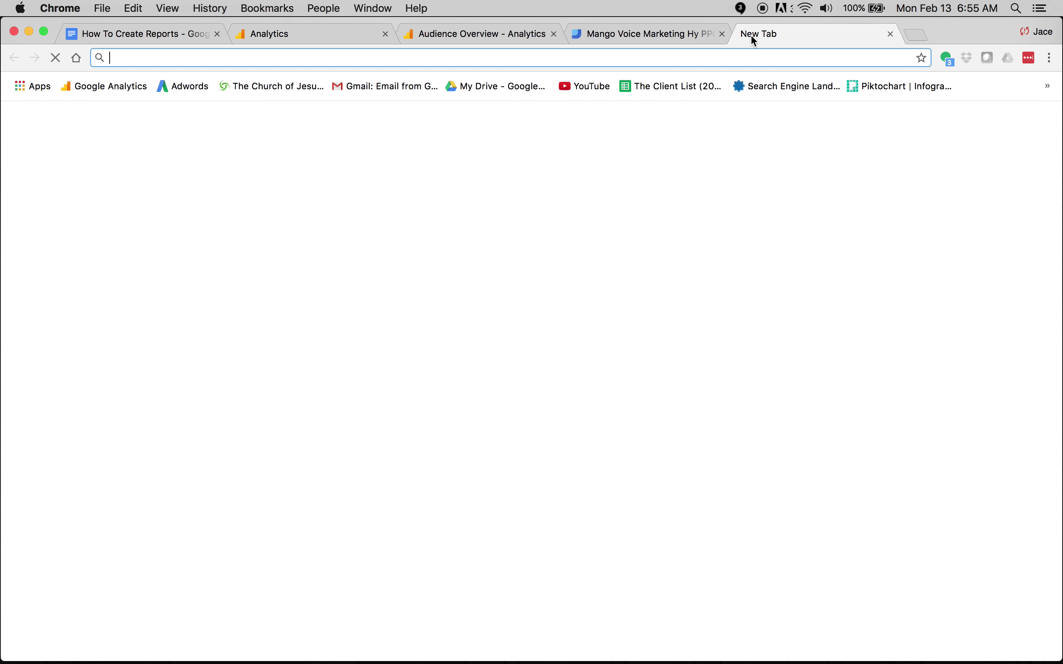
pyautogui.write('google.com/mail/u/0/#inbox')
pyautogui.press('Return')
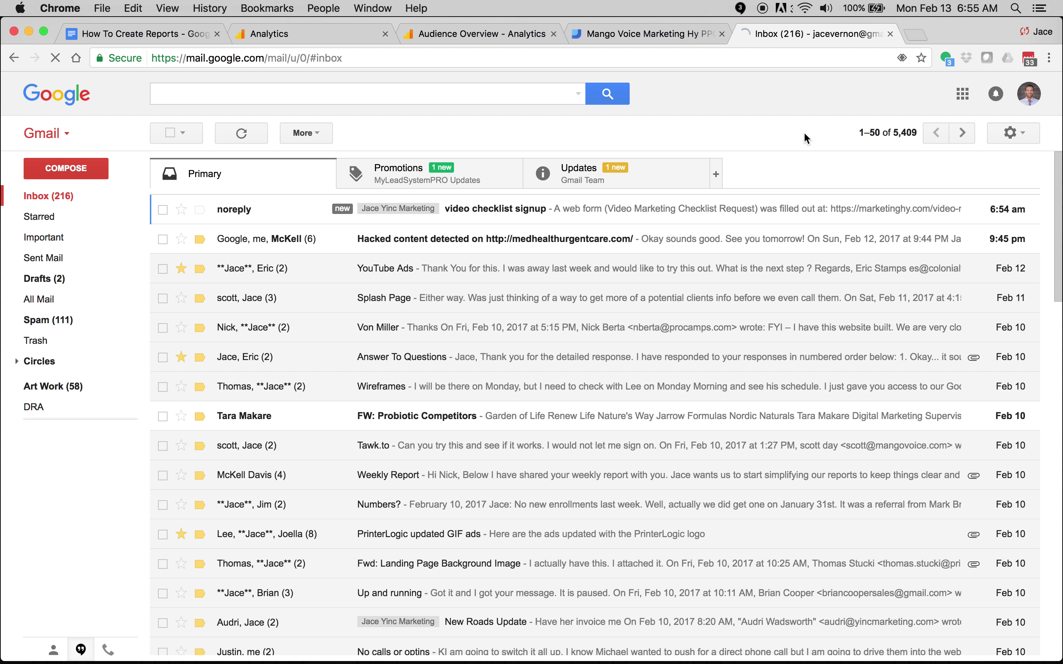
pyautogui.click(963, 93)
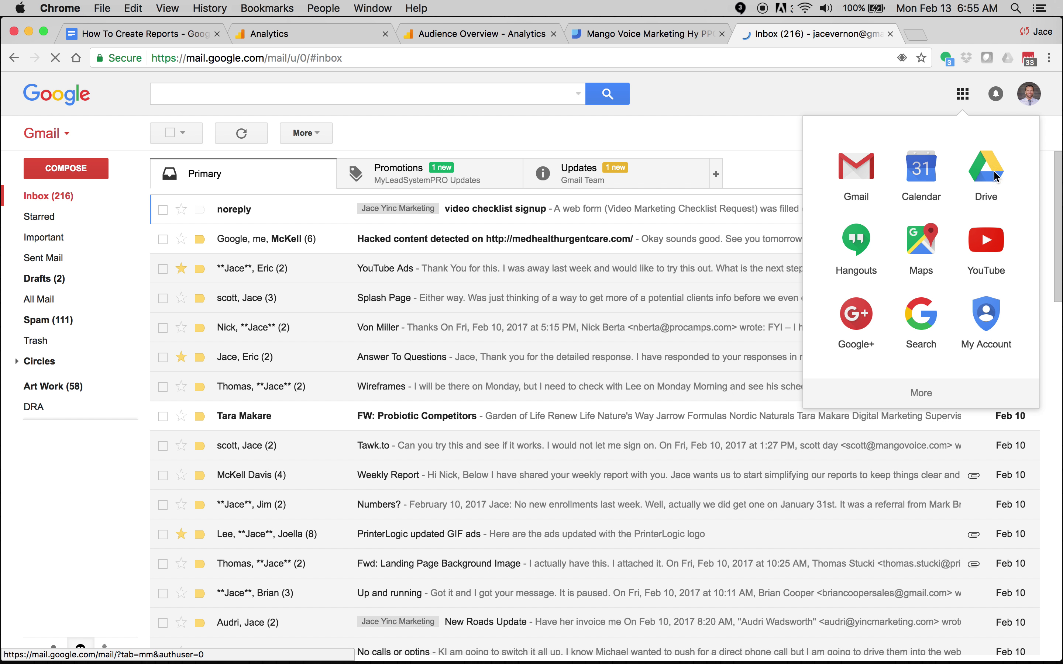
pyautogui.click(982, 226)
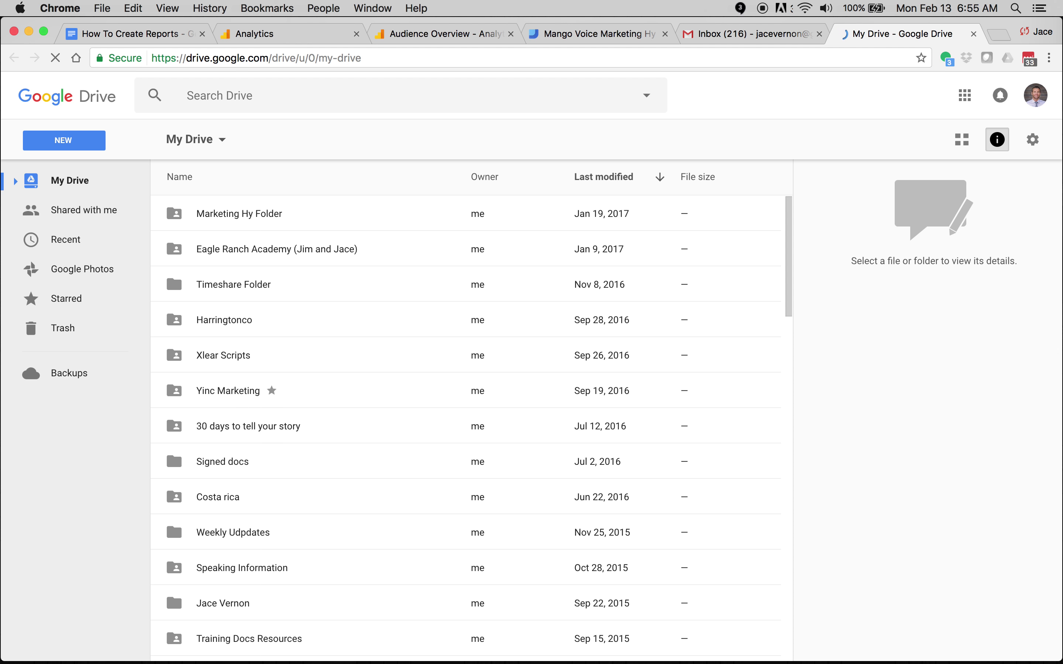
# - Search Drive for 'mango voice report' and open the Mango Voice Reports document
pyautogui.write('mango ')
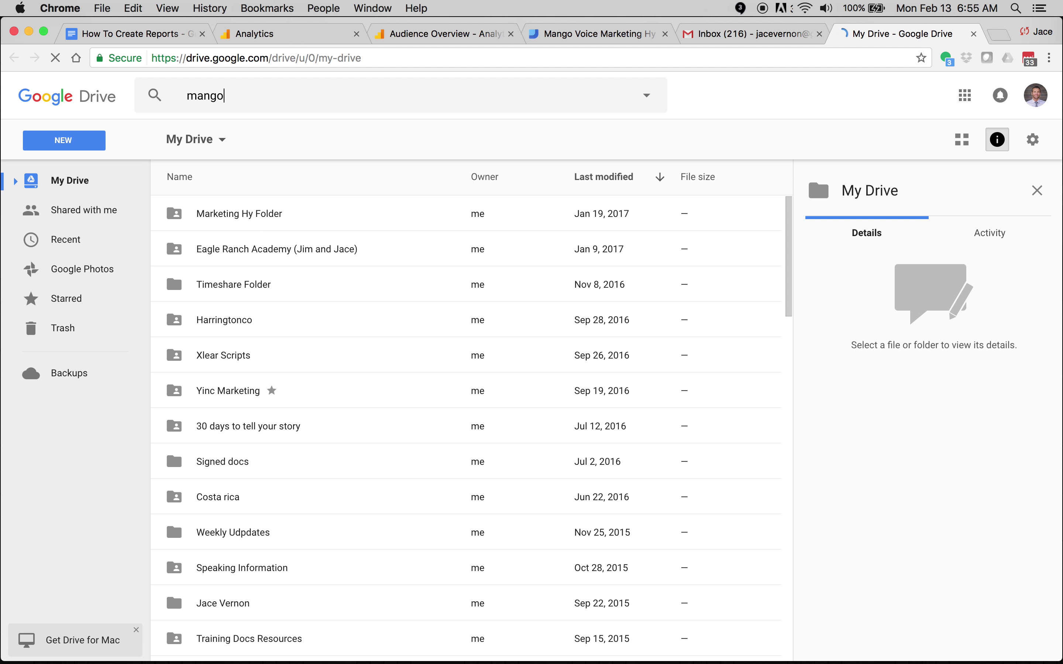
pyautogui.write('voice repo')
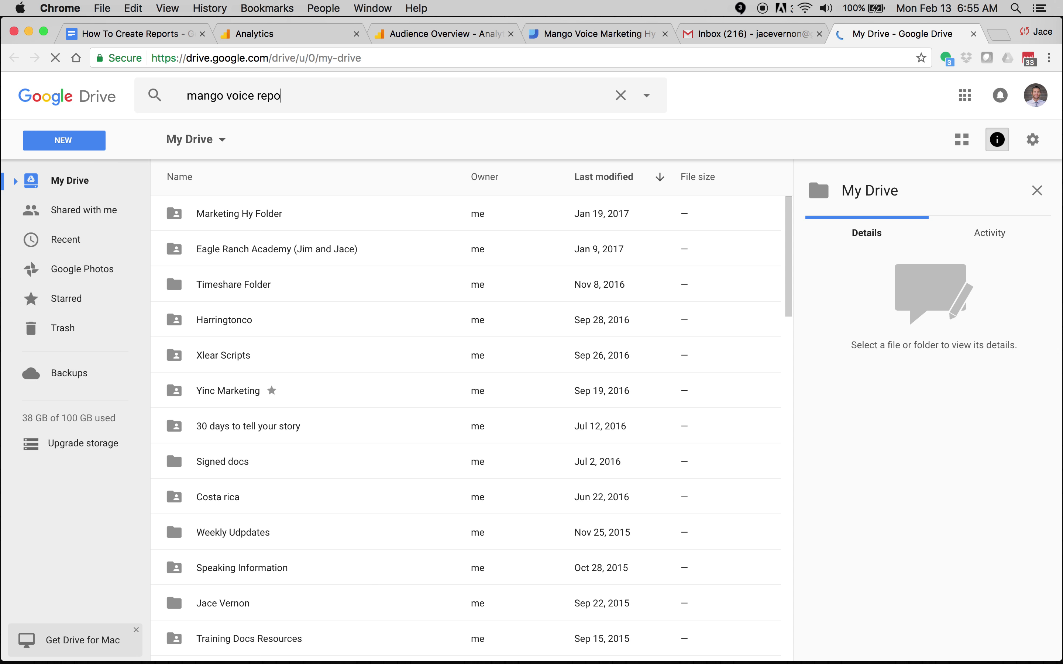
pyautogui.write('rt')
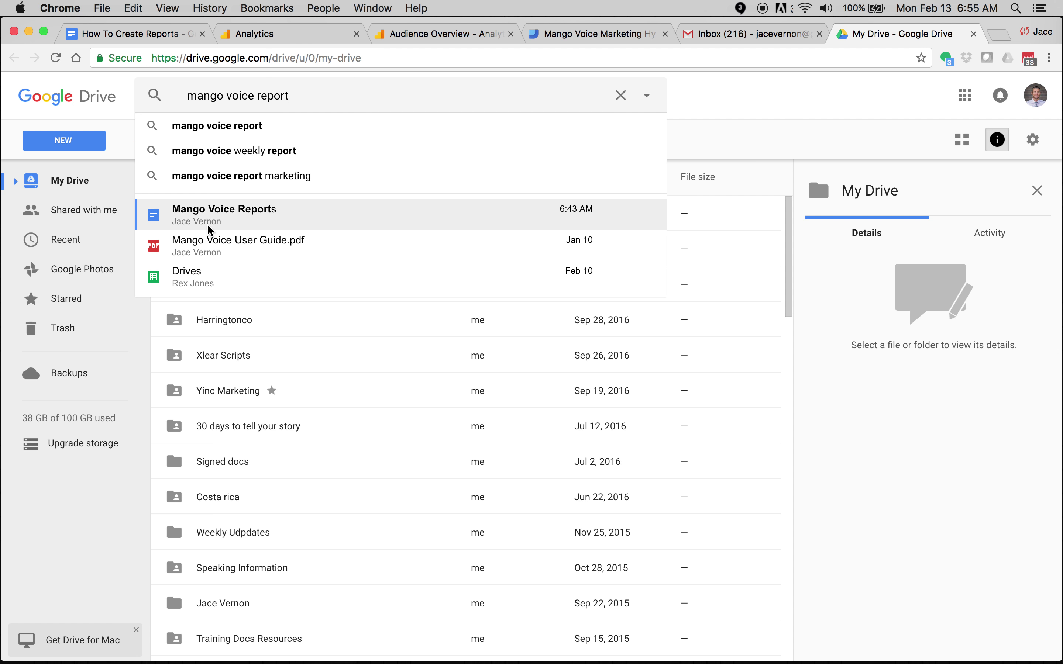
pyautogui.click(210, 216)
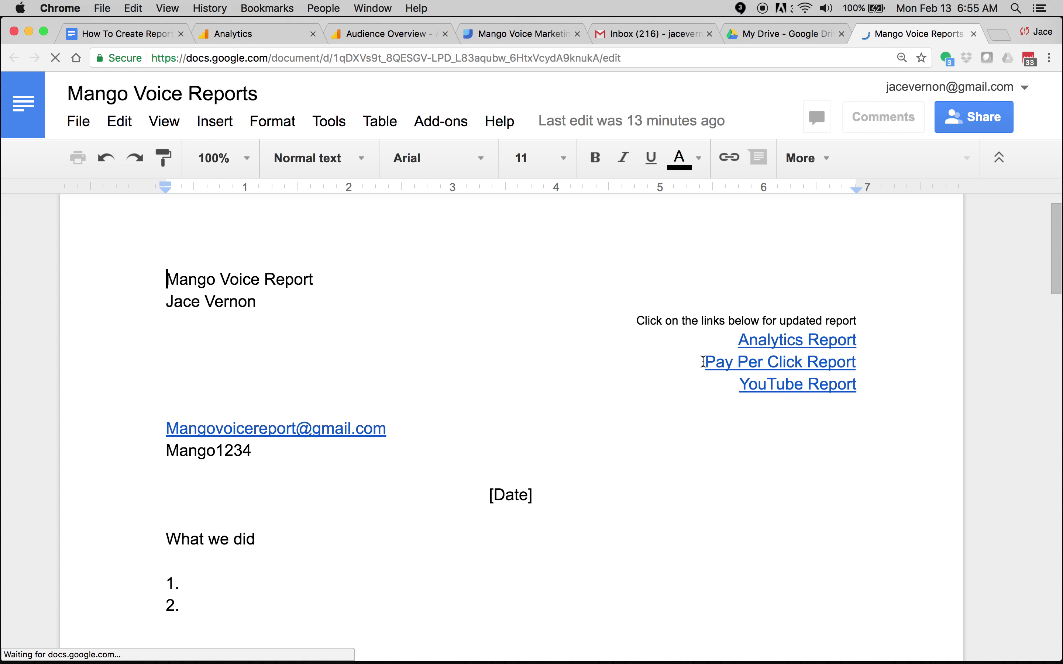
# - Repoint the Pay Per Click Report link to the copied Data Studio PPC report address
pyautogui.moveTo(714, 362); pyautogui.dragTo(862, 365)
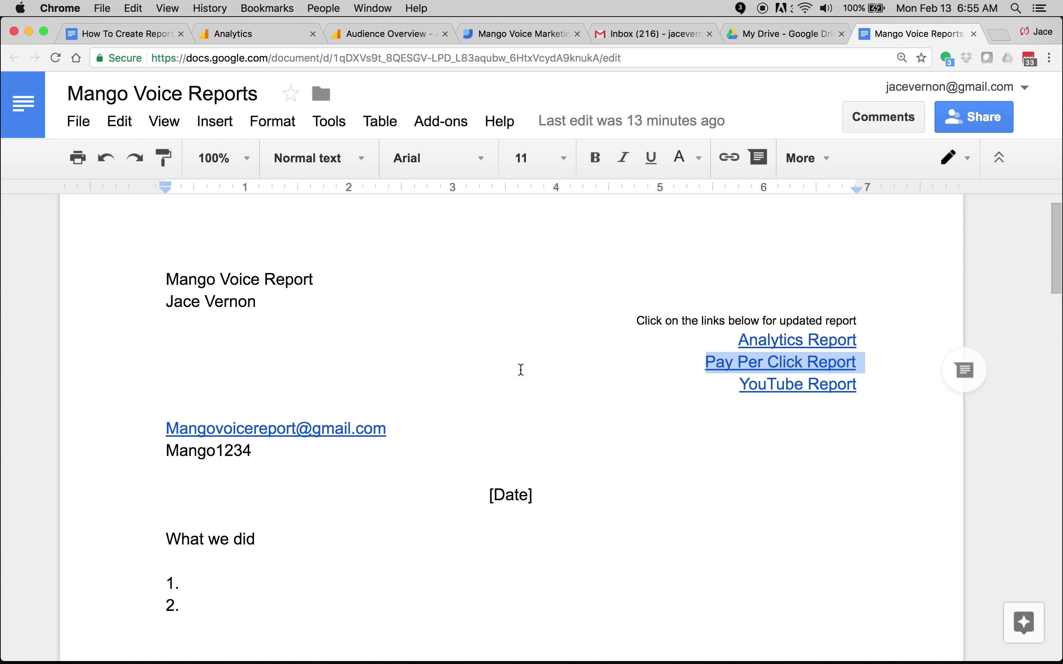
pyautogui.scroll(-1, 509, 369)
pyautogui.click(729, 157)
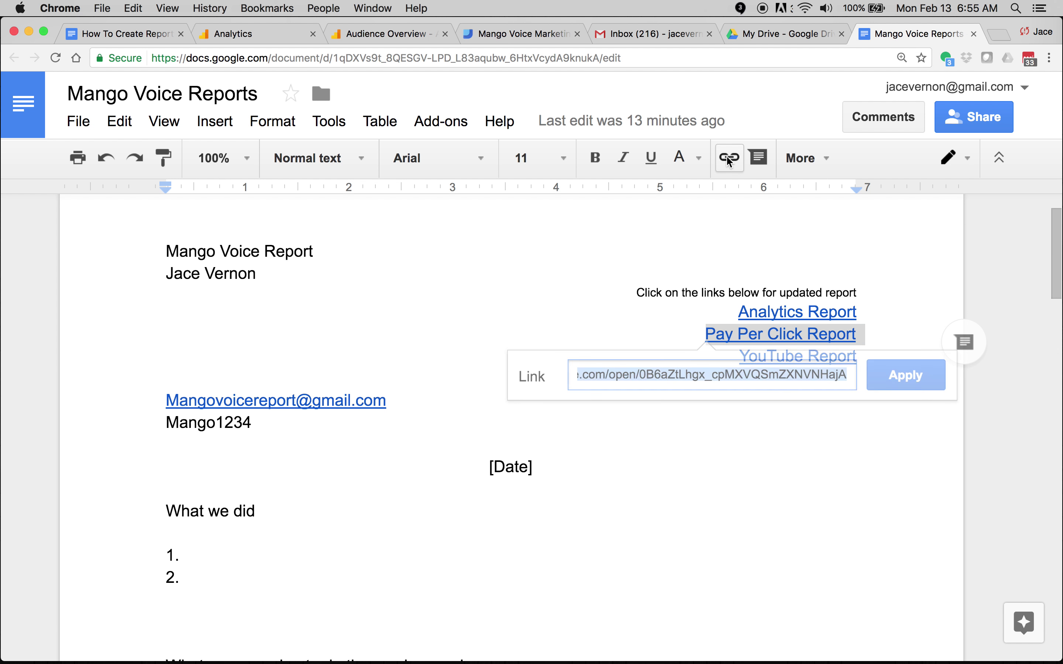
pyautogui.press('super+v')
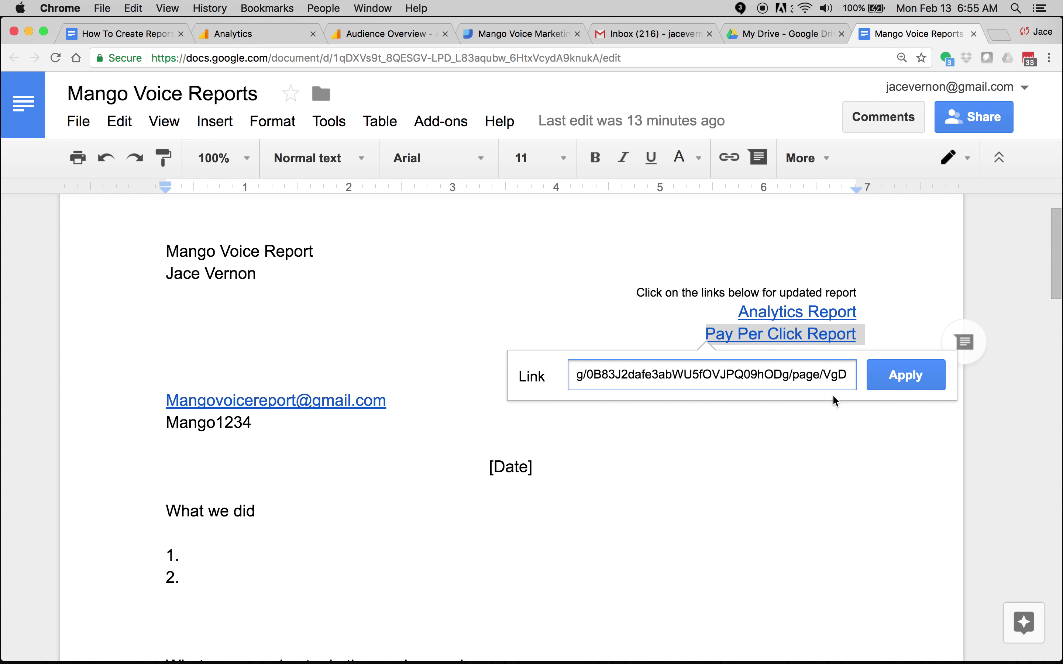
pyautogui.click(905, 374)
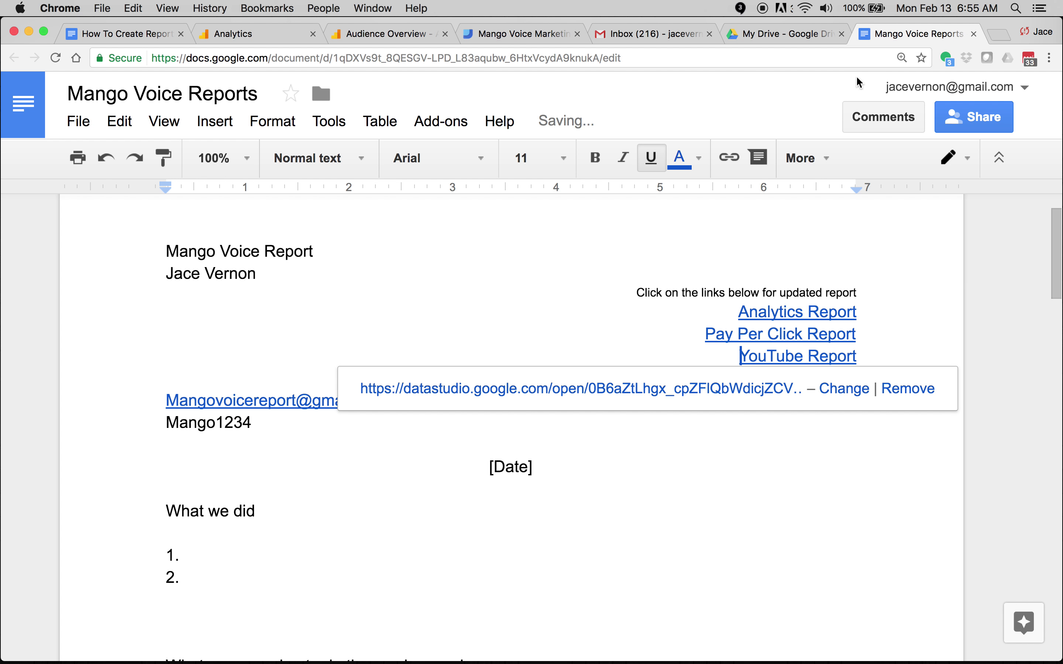
# - Return to the Data Studio reports home and bring up the Mango Voice Marketing Hy Analytics Report's options
pyautogui.click(750, 35)
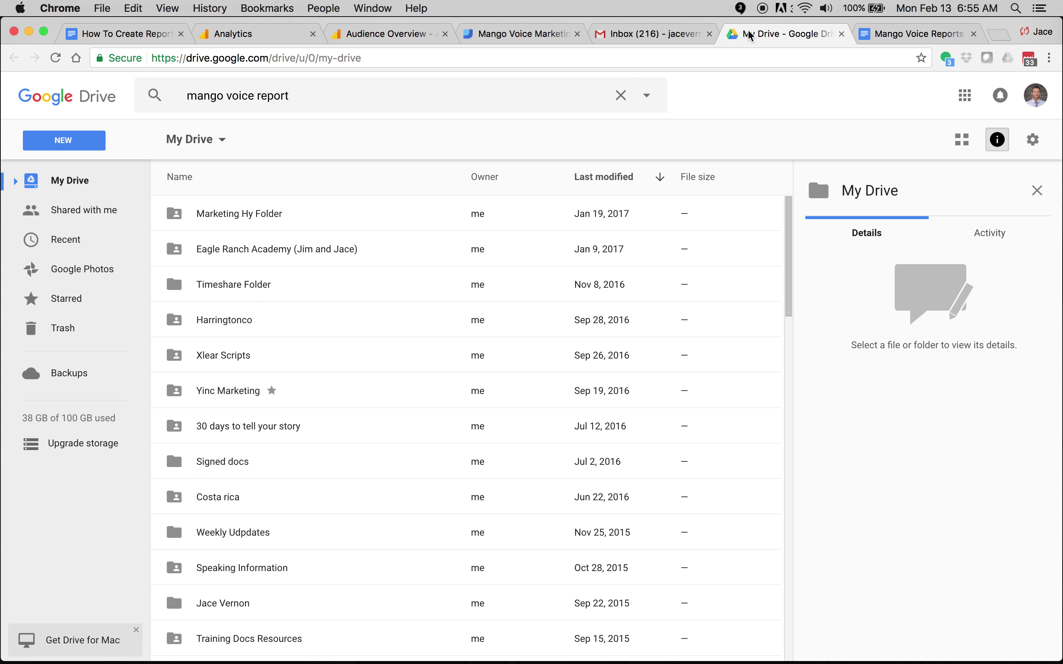
pyautogui.click(492, 36)
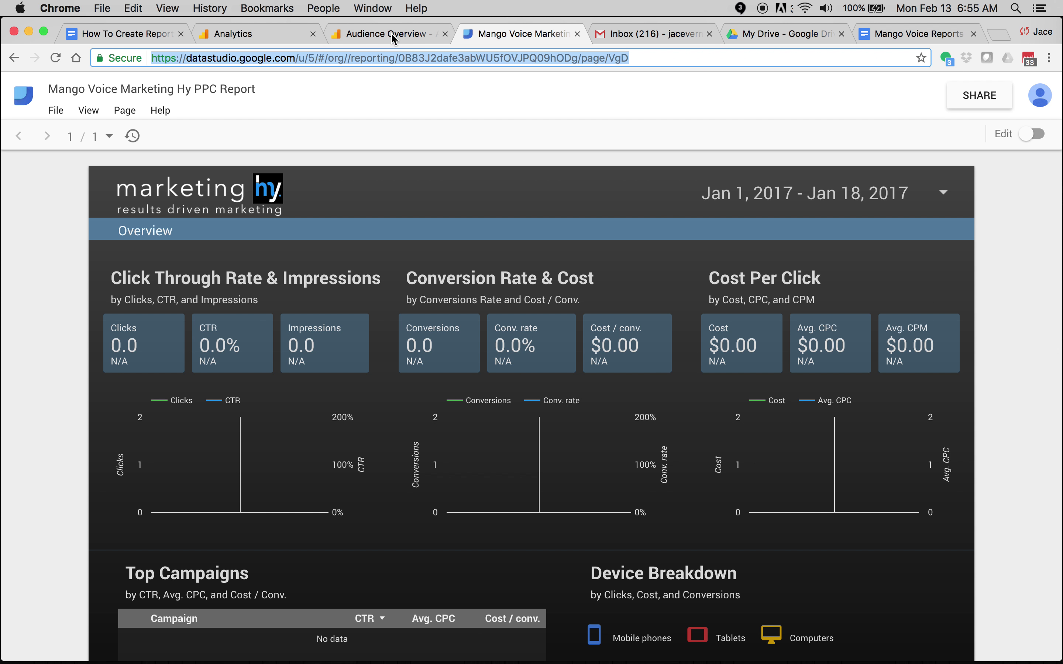
pyautogui.click(14, 57)
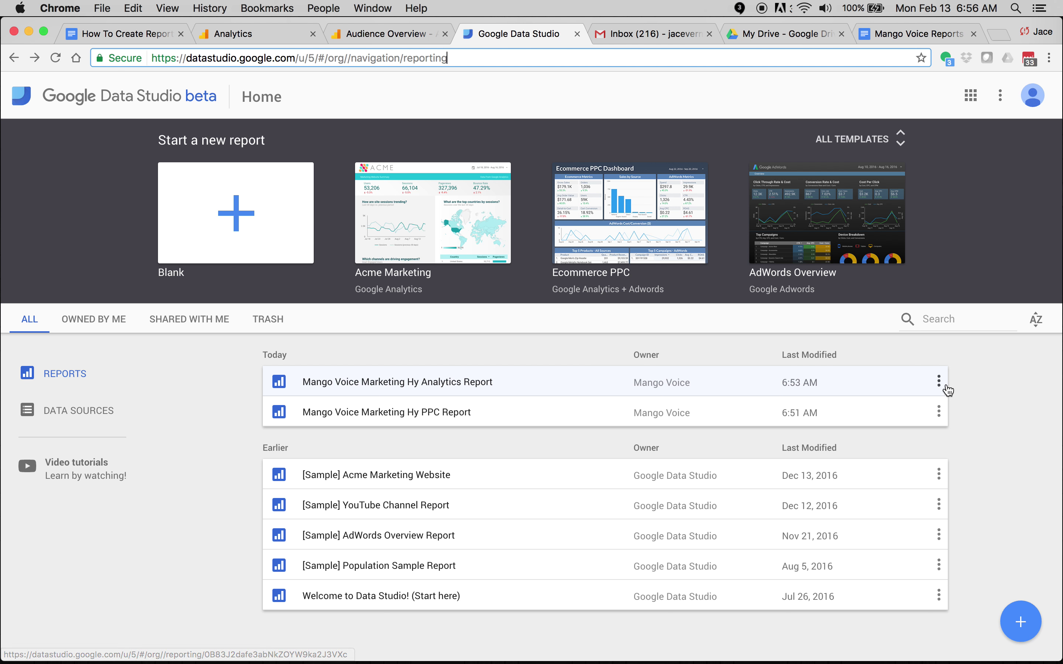
pyautogui.click(943, 383)
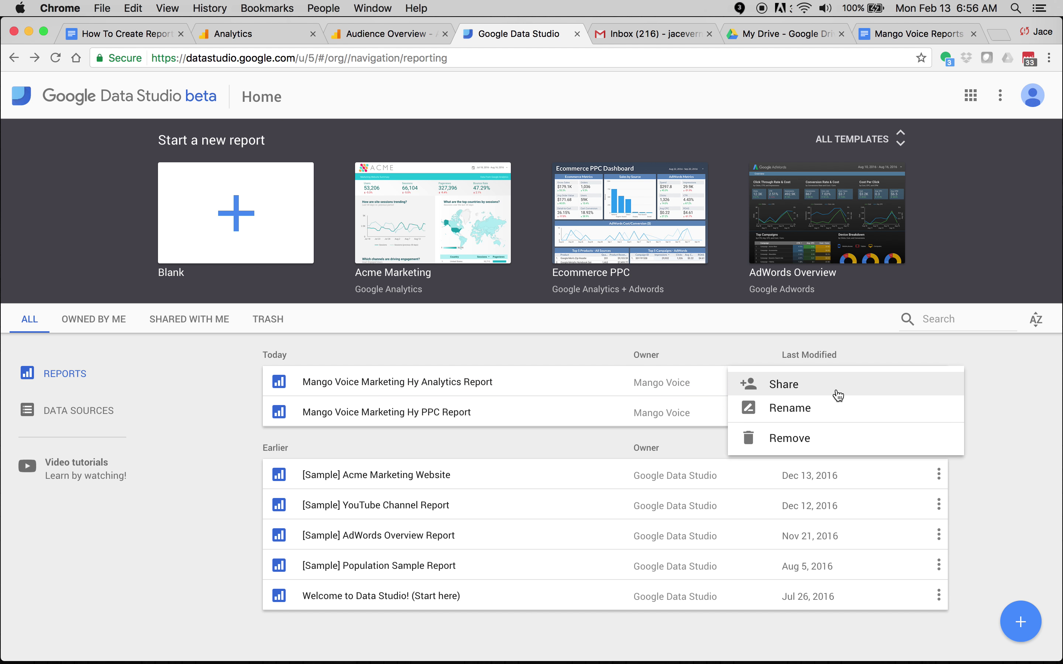
# - Enable link sharing on the Mango Voice Analytics report with 'Anyone with the link can edit' and copy the URL
pyautogui.click(833, 387)
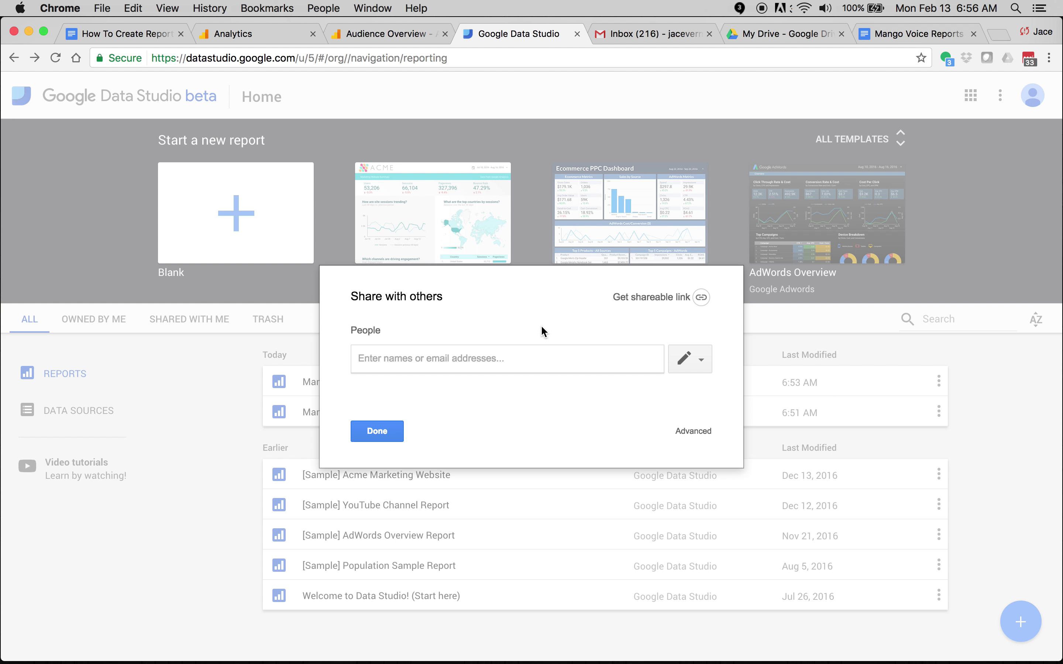
pyautogui.click(700, 298)
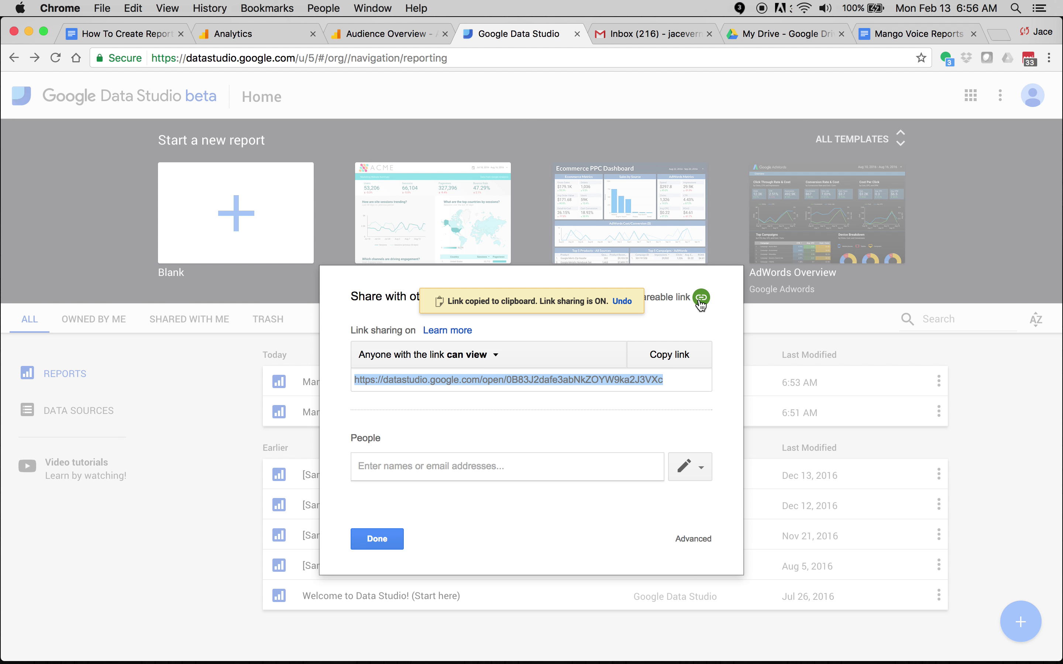
pyautogui.press('super+c')
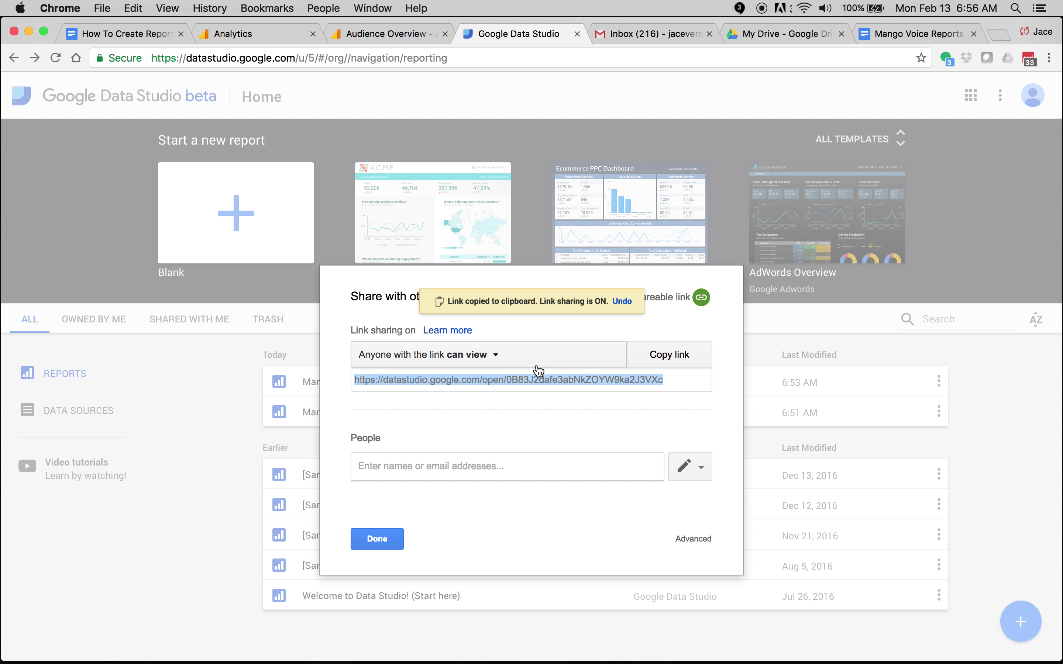
pyautogui.click(500, 360)
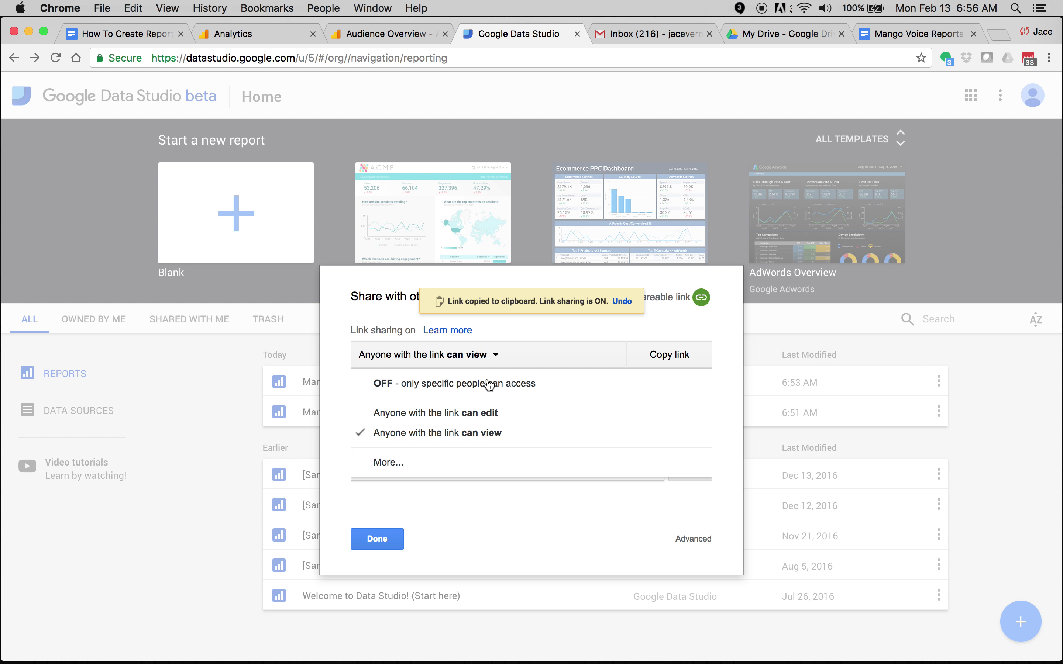
pyautogui.click(480, 415)
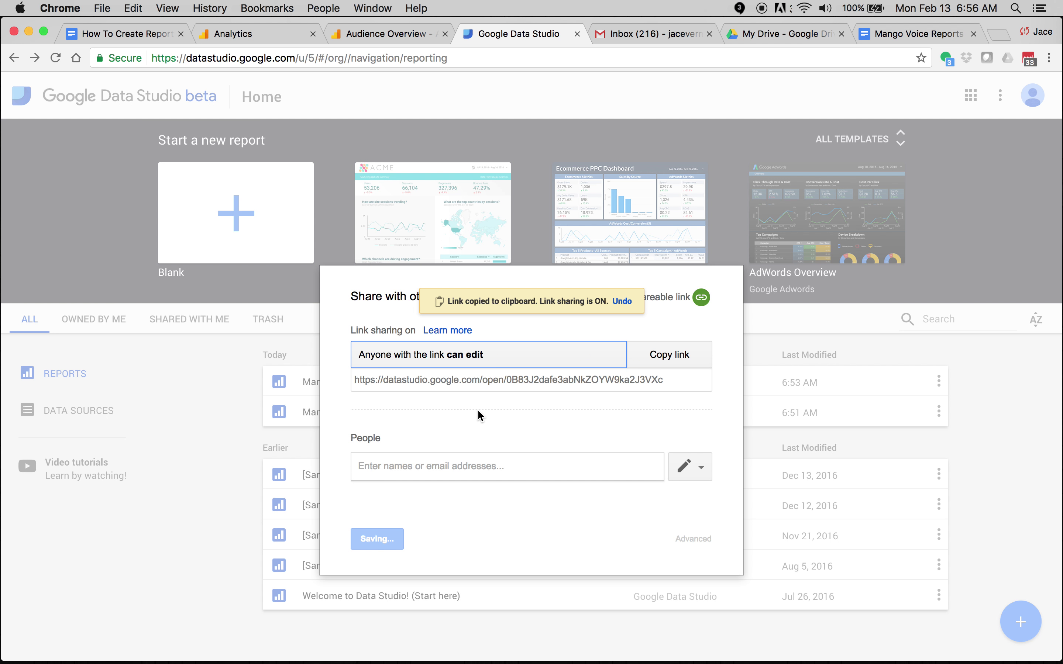
pyautogui.click(567, 380)
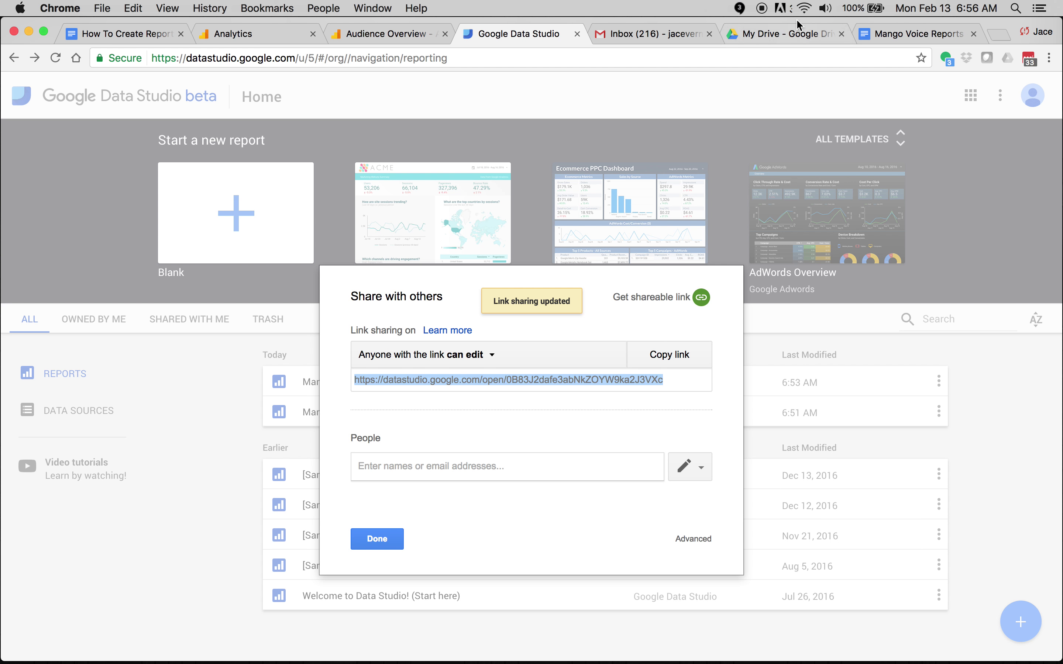
pyautogui.click(896, 39)
# - Replace the Analytics Report link's address with the copied shared Data Studio report URL
pyautogui.moveTo(857, 312); pyautogui.dragTo(742, 311)
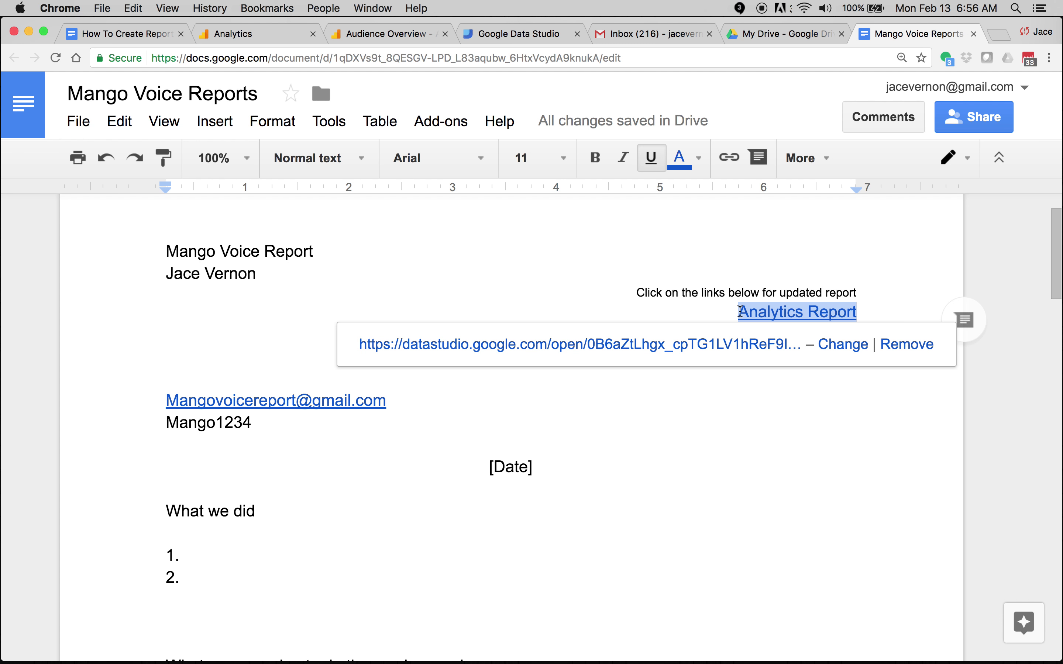
pyautogui.click(838, 347)
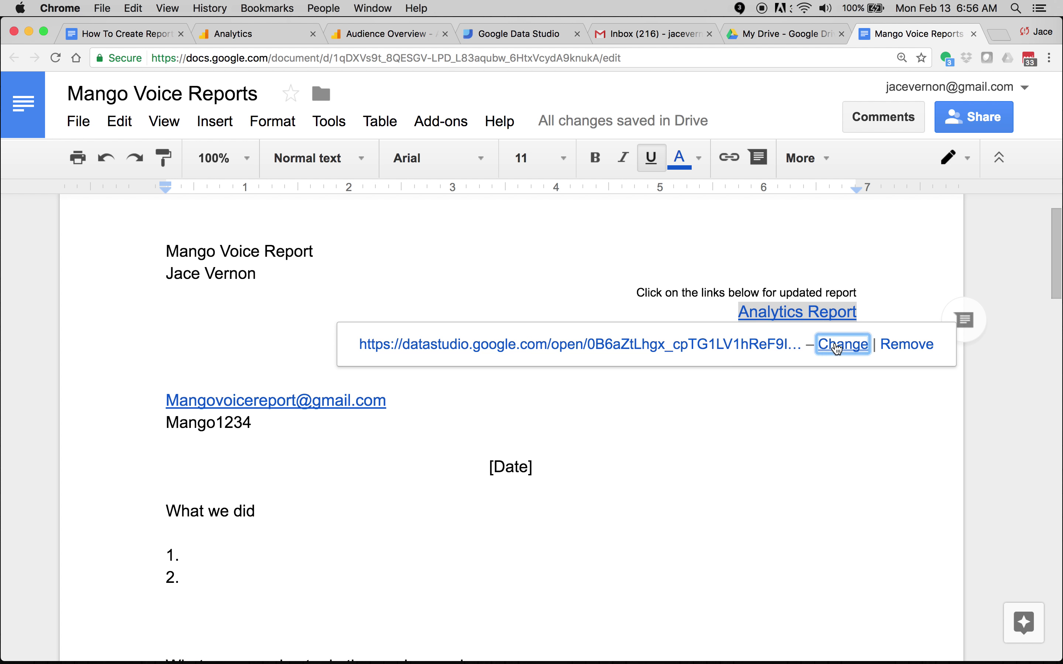
pyautogui.press('super+v')
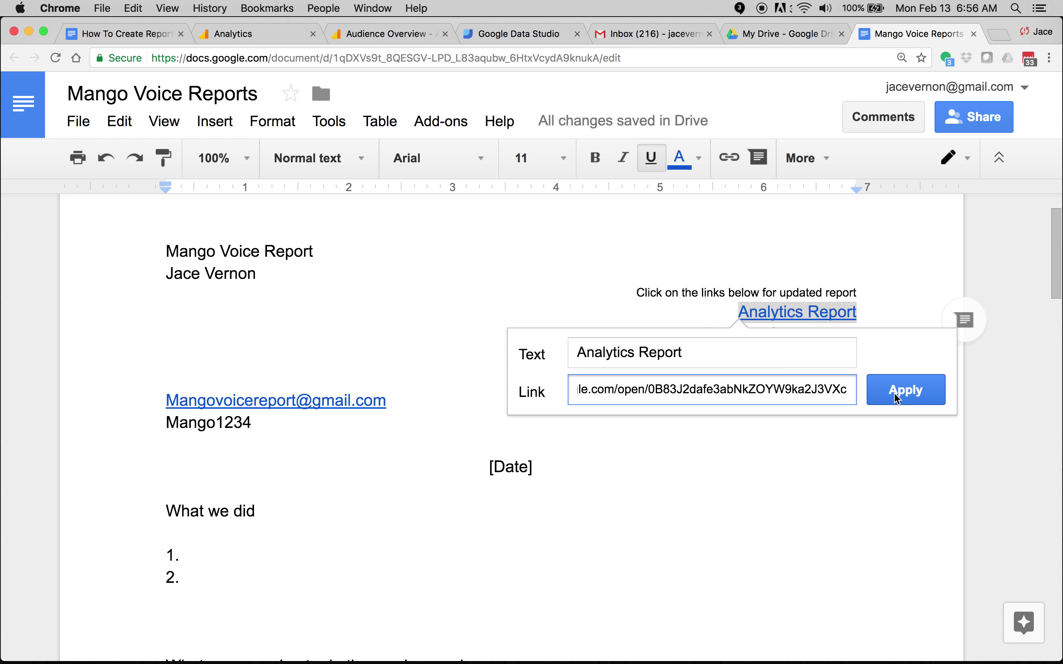
pyautogui.click(905, 395)
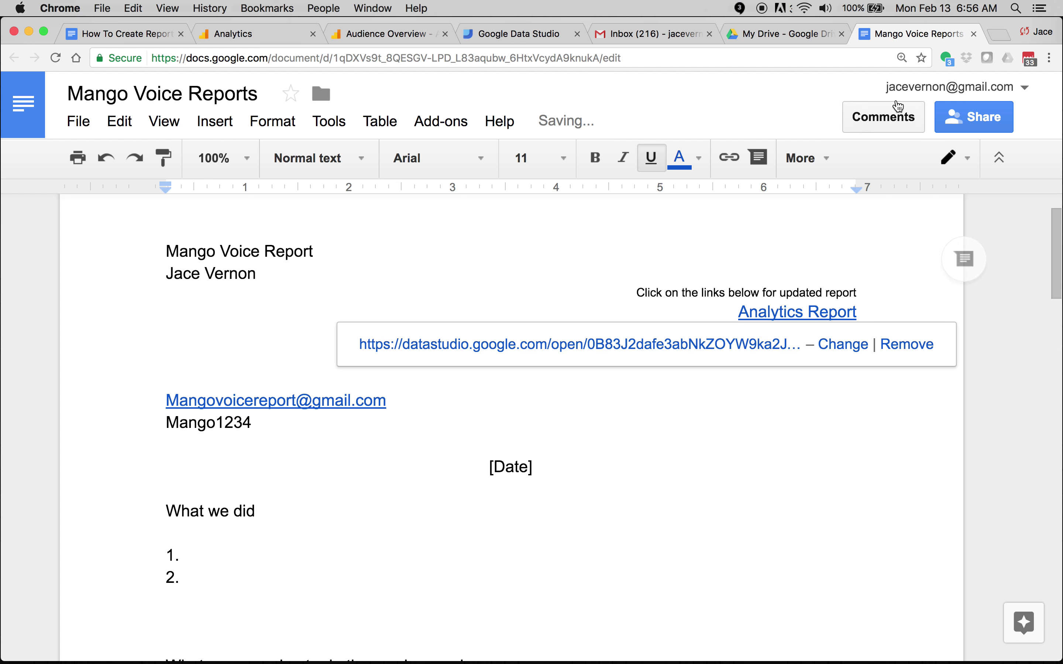
pyautogui.click(795, 40)
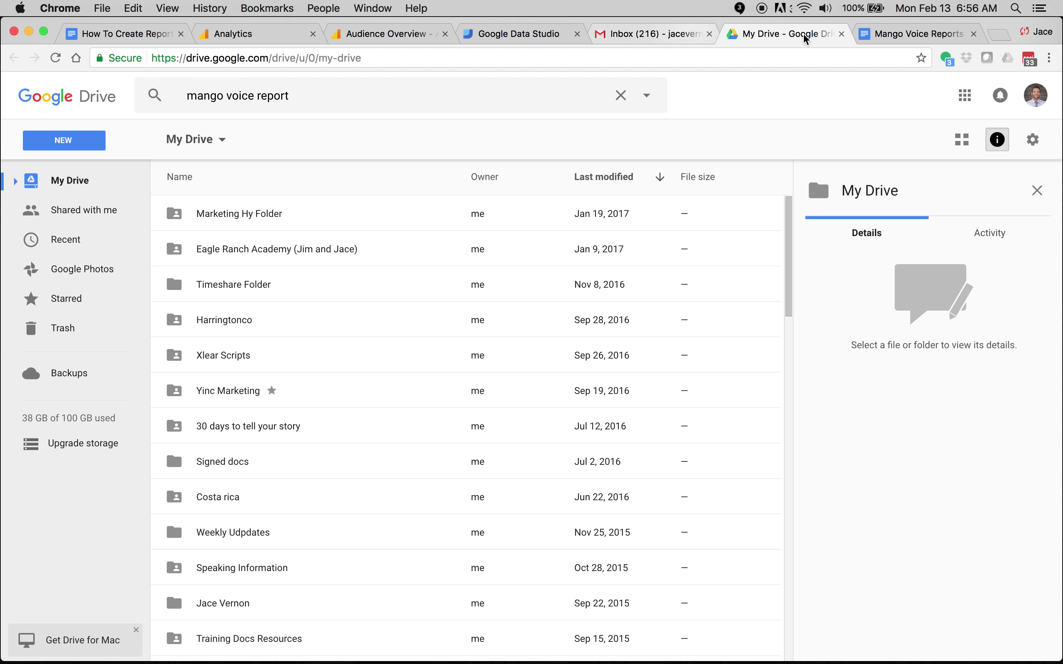
# - Close the Analytics report's sharing settings in Data Studio
pyautogui.click(871, 35)
pyautogui.click(508, 40)
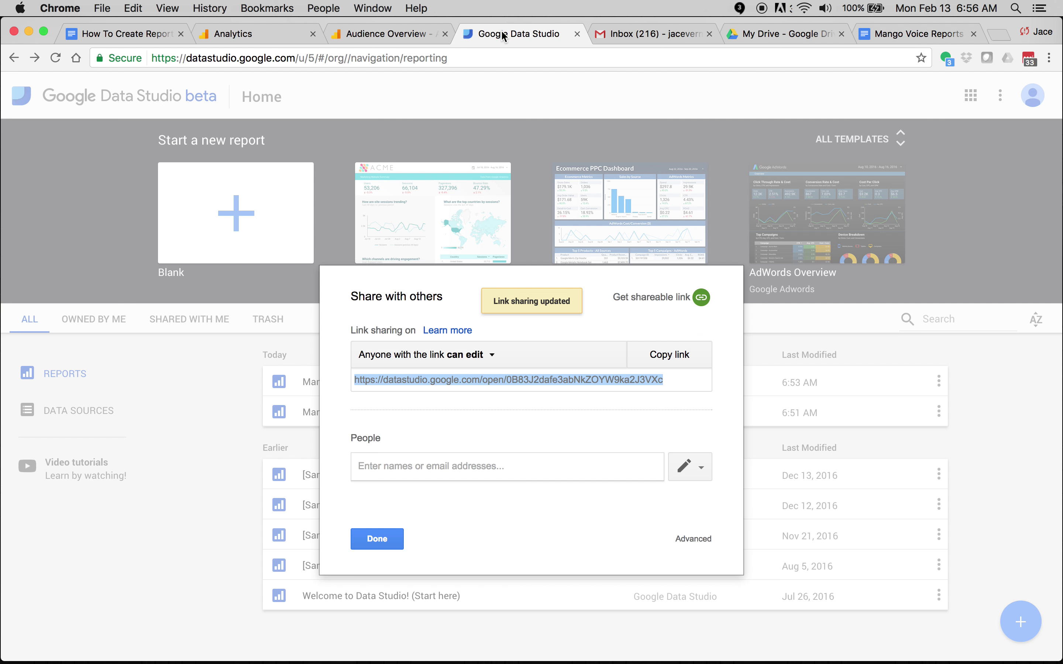
pyautogui.click(379, 540)
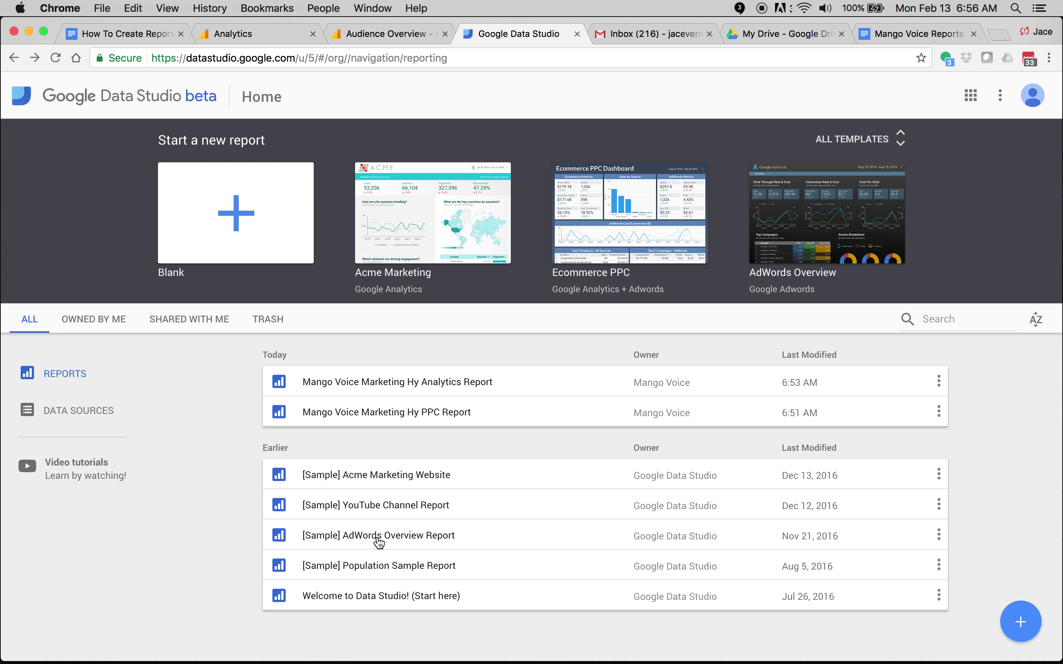
# - Turn on link sharing for the PPC Report with 'Anyone with the link can edit' and copy its link
pyautogui.click(937, 411)
pyautogui.click(783, 414)
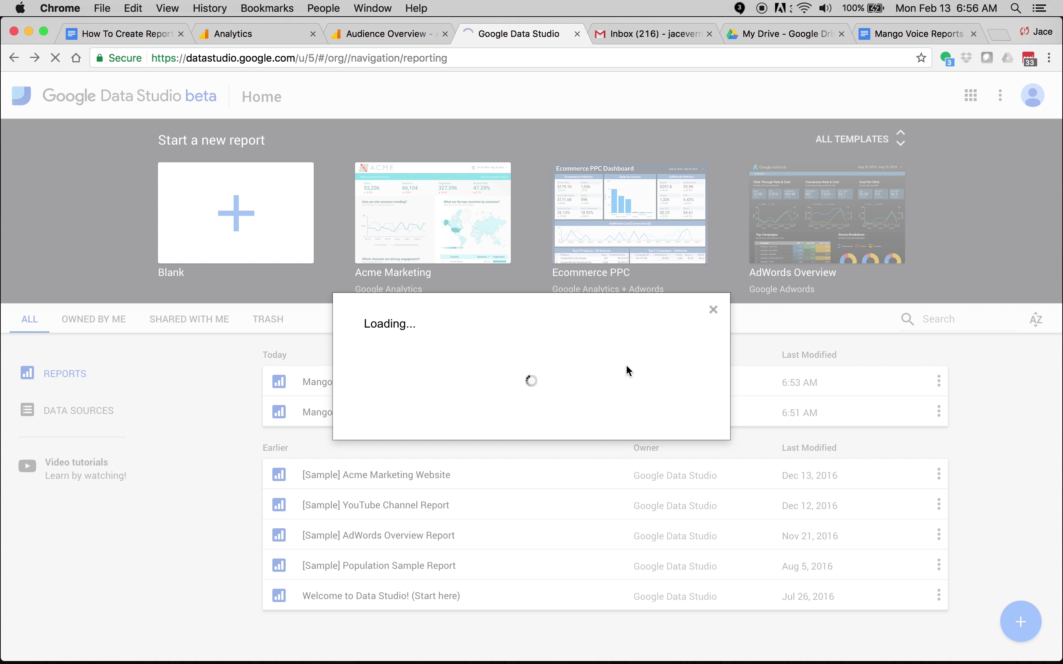
pyautogui.click(704, 299)
pyautogui.click(485, 354)
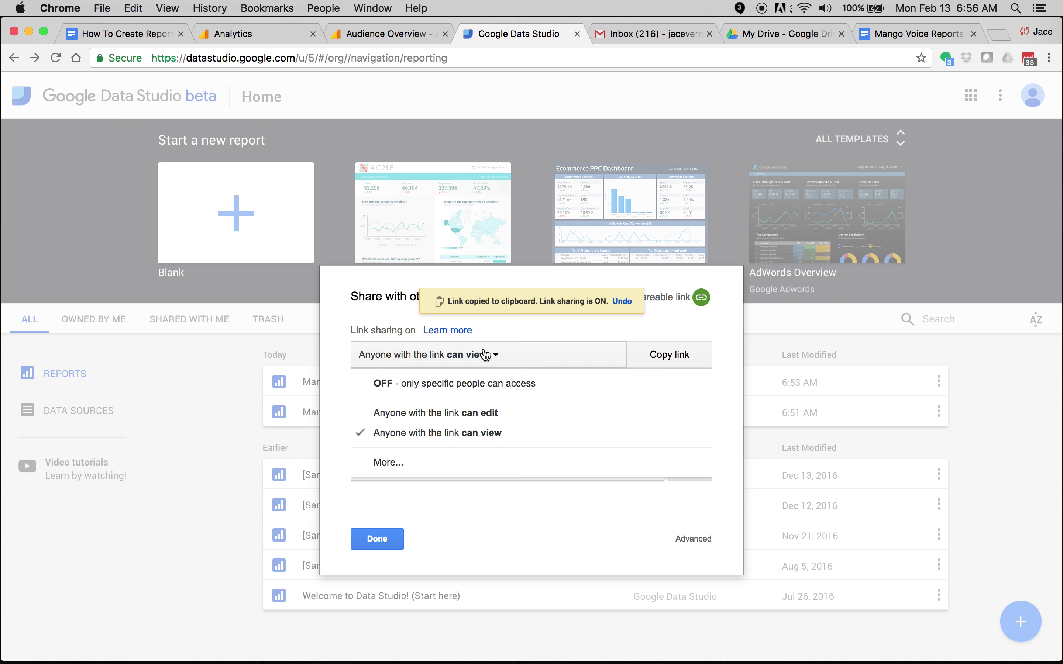
pyautogui.click(474, 408)
pyautogui.click(485, 378)
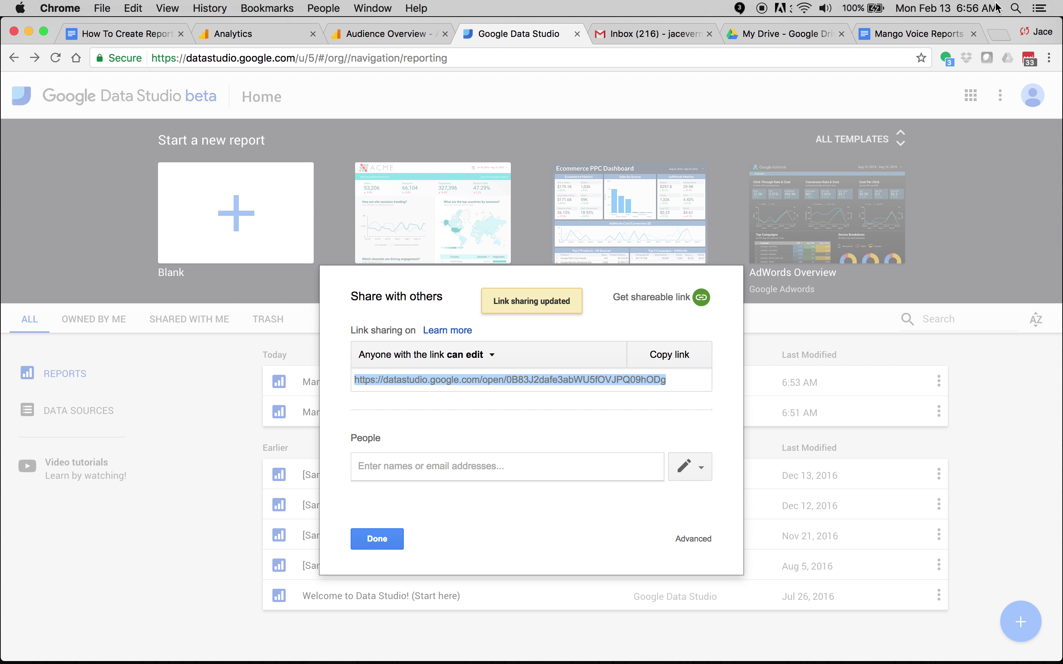
pyautogui.click(937, 37)
# - Replace the Pay Per Click Report link's address with the PPC report's shareable link
pyautogui.click(861, 294)
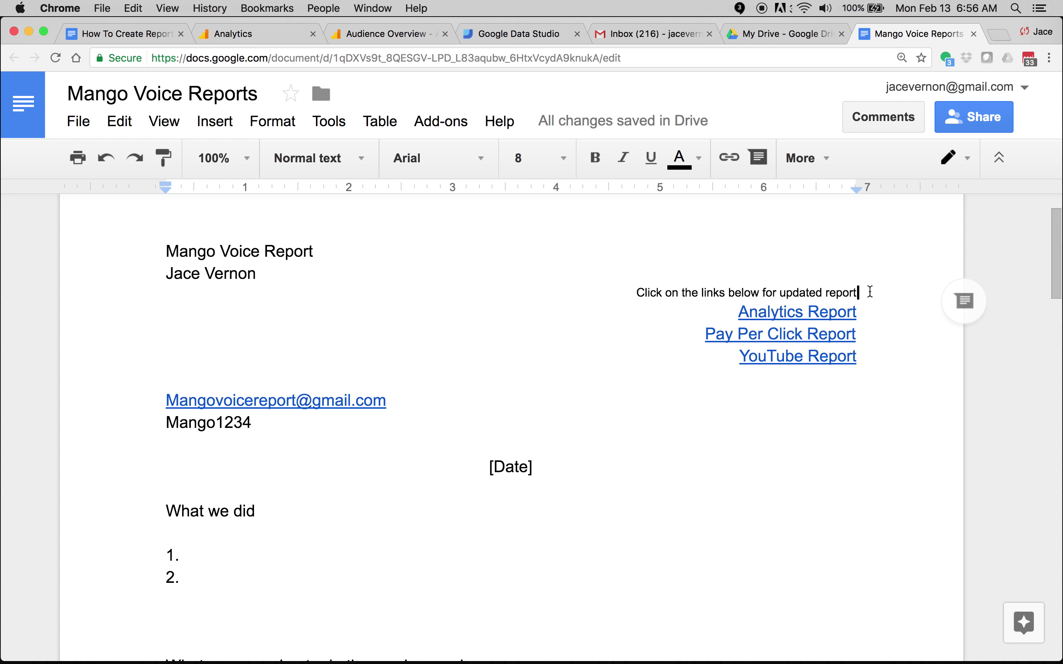
pyautogui.moveTo(856, 335); pyautogui.dragTo(704, 335)
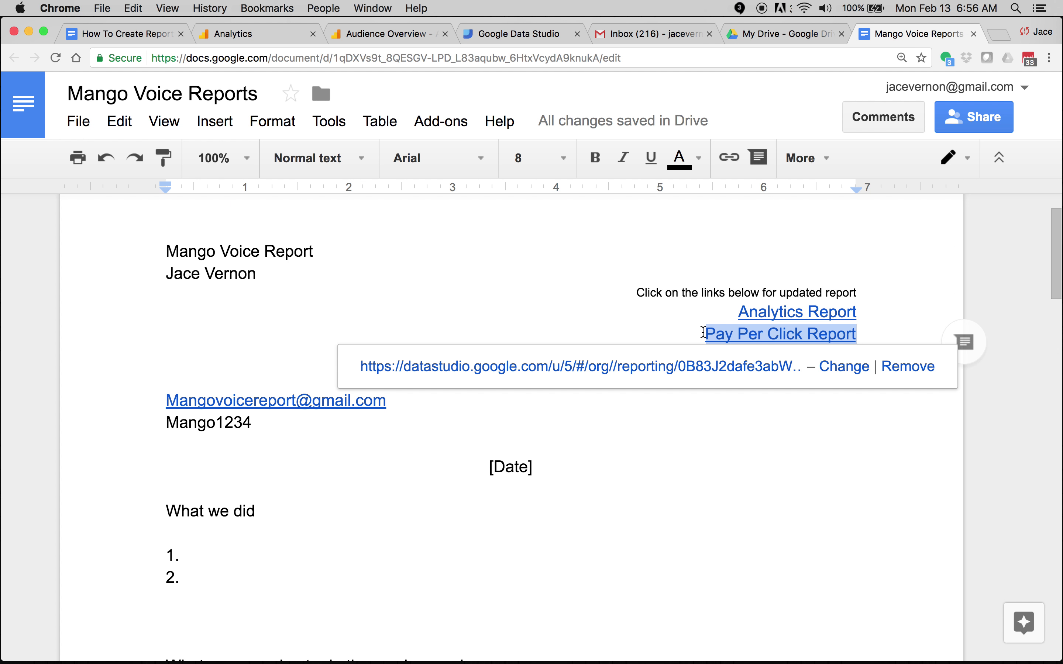
pyautogui.click(842, 368)
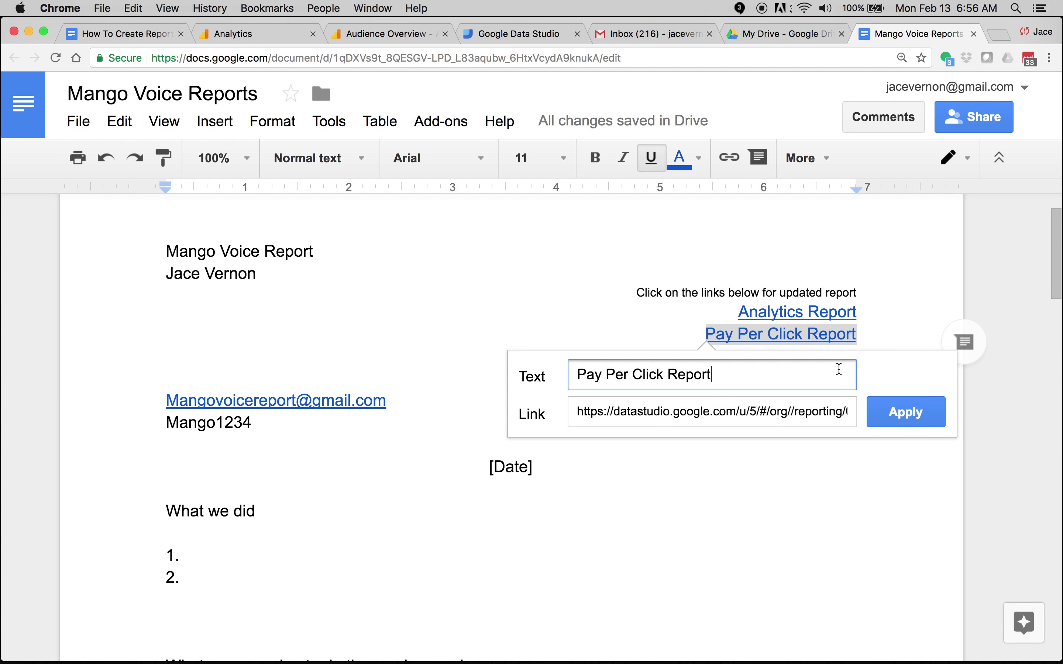
pyautogui.doubleClick(731, 413)
pyautogui.press('super+a')
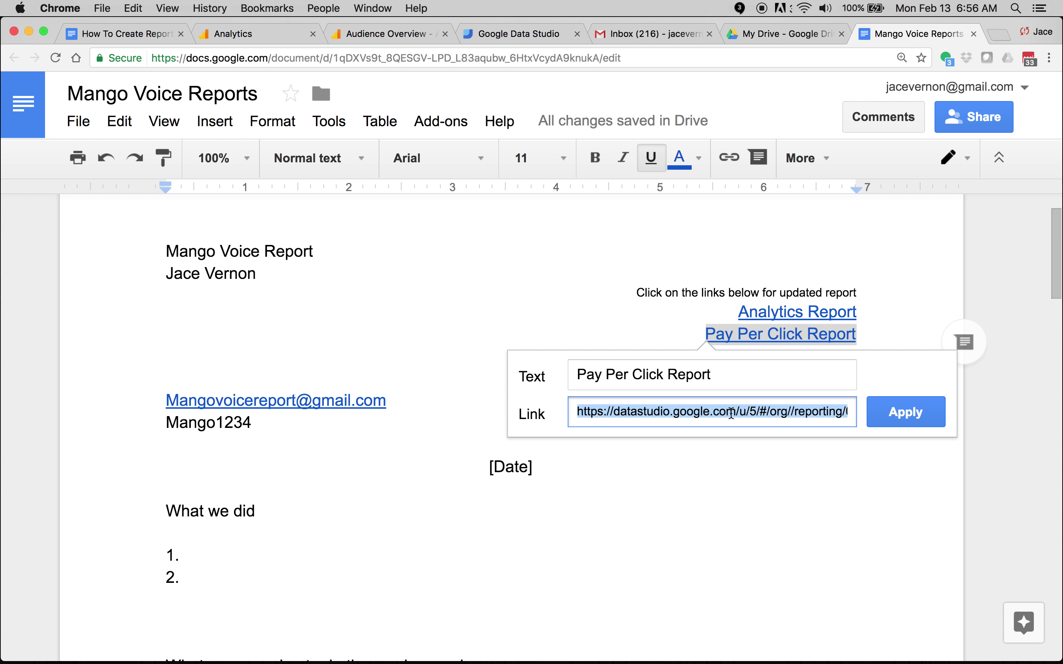
pyautogui.click(926, 411)
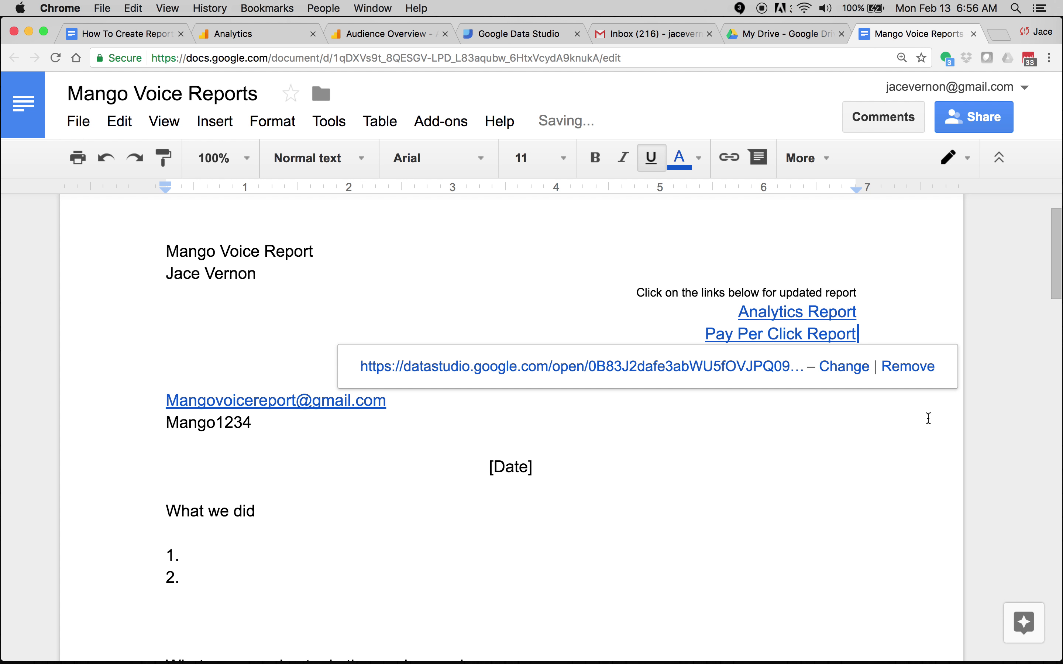
# - Close the link preview and look over the document's report links
pyautogui.click(908, 281)
pyautogui.scroll(-3, 426, 337)
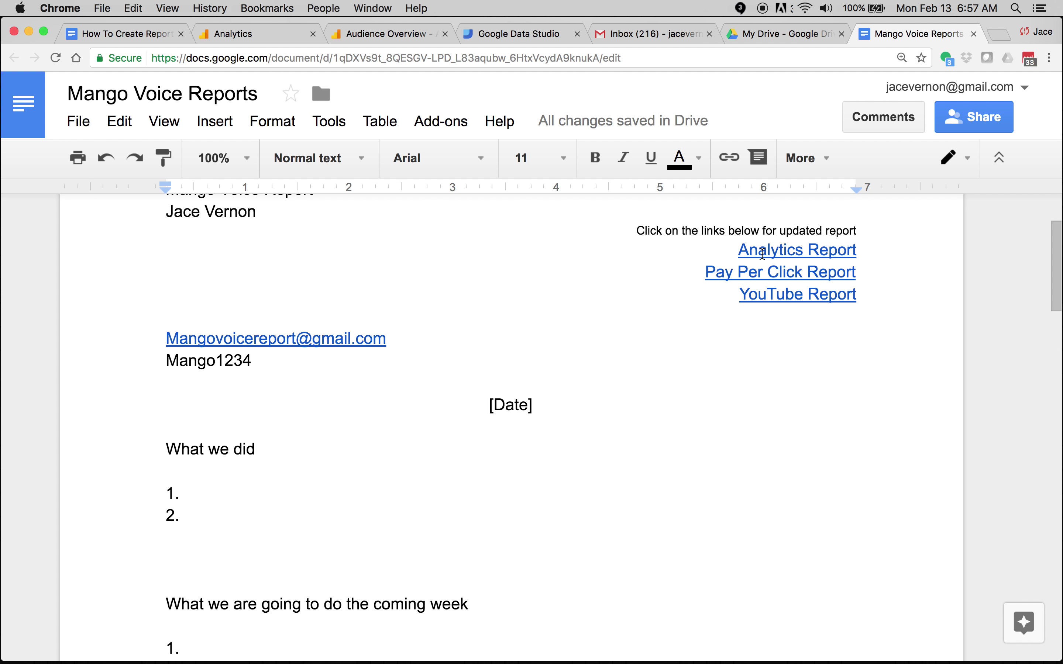
pyautogui.scroll(3, 519, 290)
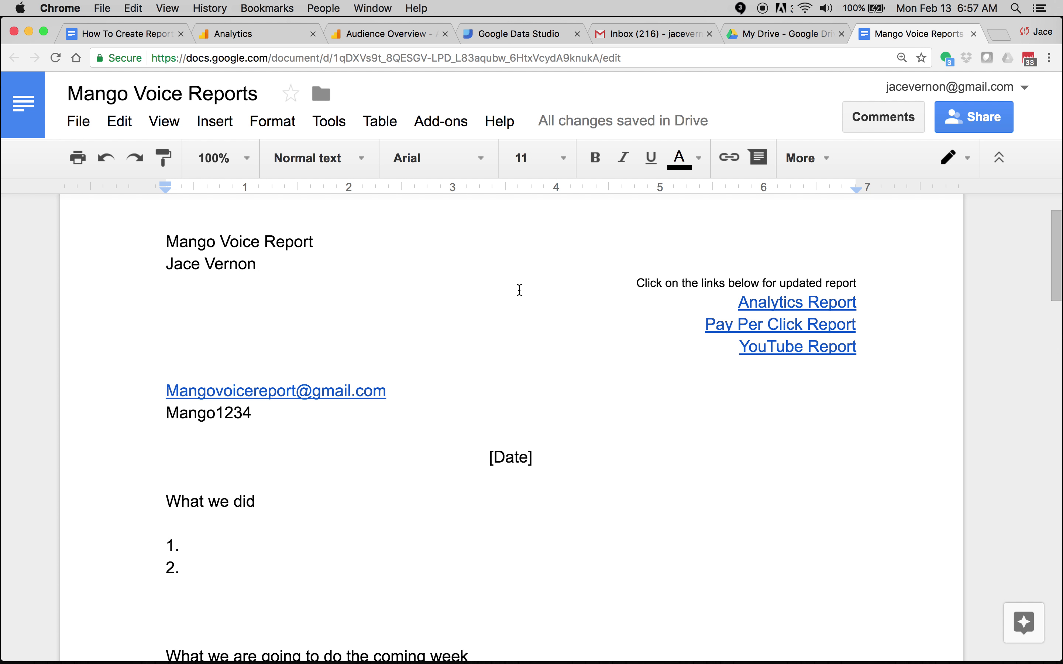
pyautogui.scroll(-20, 519, 290)
pyautogui.scroll(15, 519, 290)
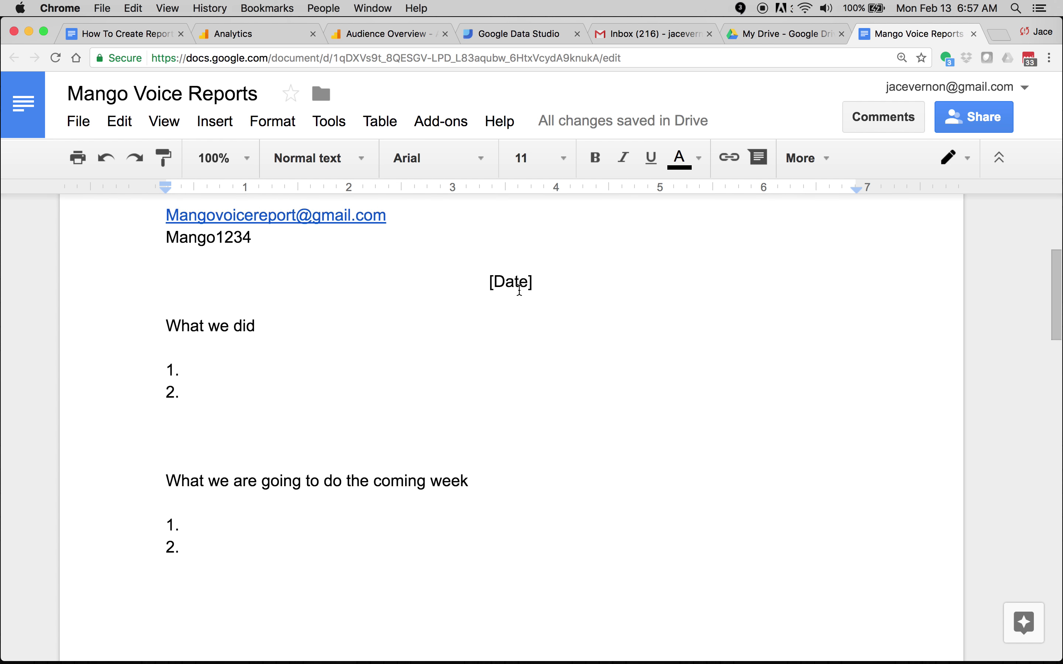
pyautogui.scroll(3, 519, 290)
# - Close the PPC report's sharing settings, then pass through Gmail and My Drive back to Mango Voice Reports
pyautogui.click(529, 33)
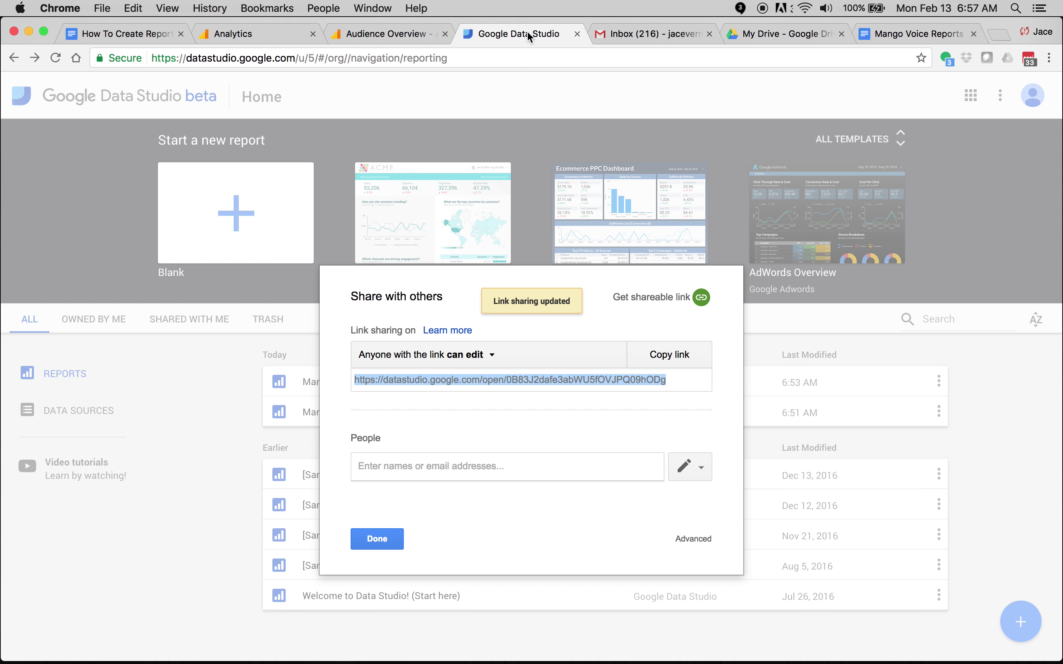
pyautogui.click(371, 537)
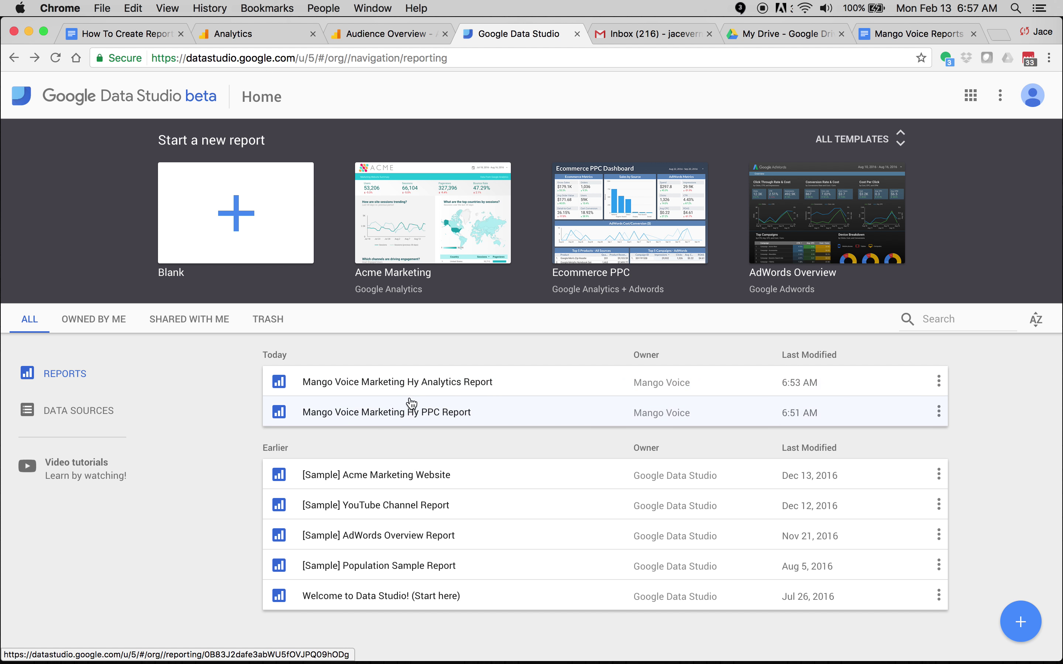
pyautogui.click(647, 35)
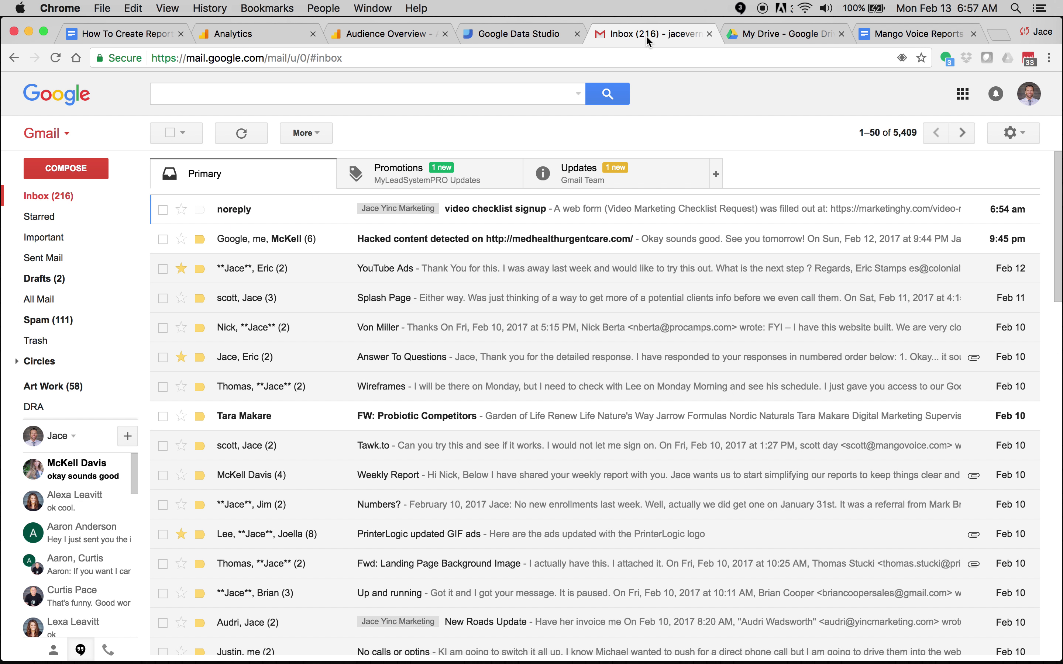
pyautogui.click(544, 34)
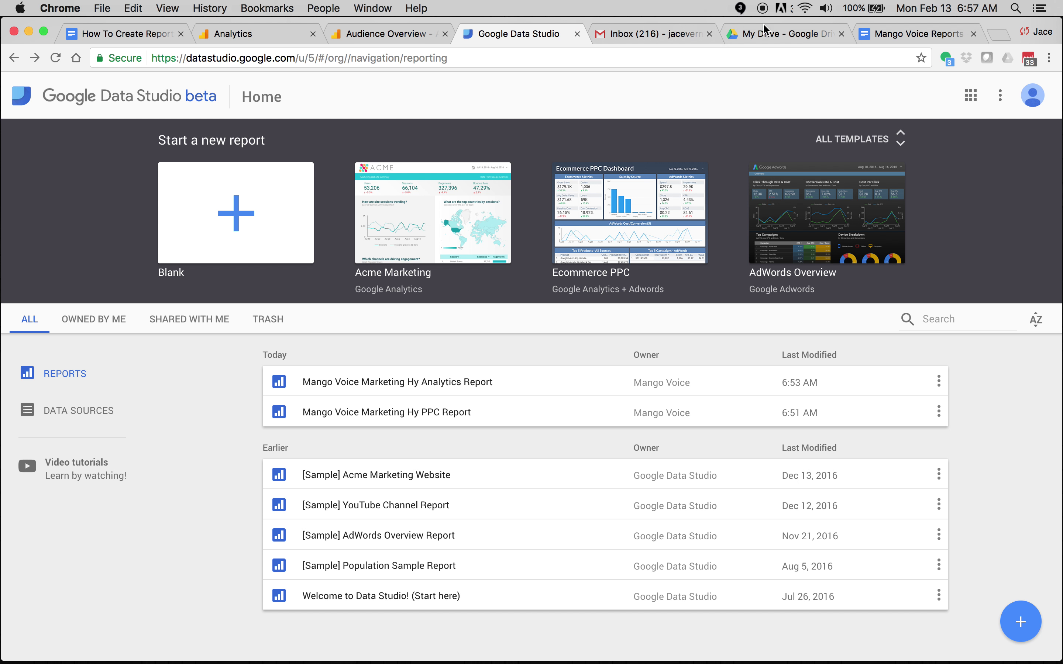
pyautogui.click(766, 32)
pyautogui.click(899, 35)
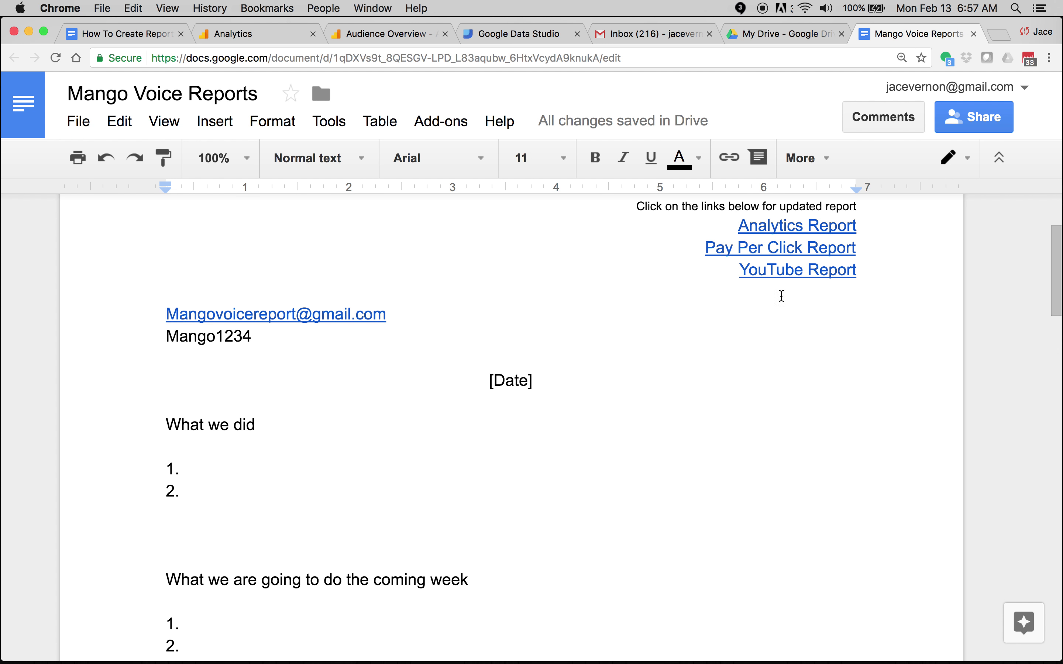
# - Remove the hyperlink from the YouTube Report text so it becomes plain text
pyautogui.scroll(-3, 350, 438)
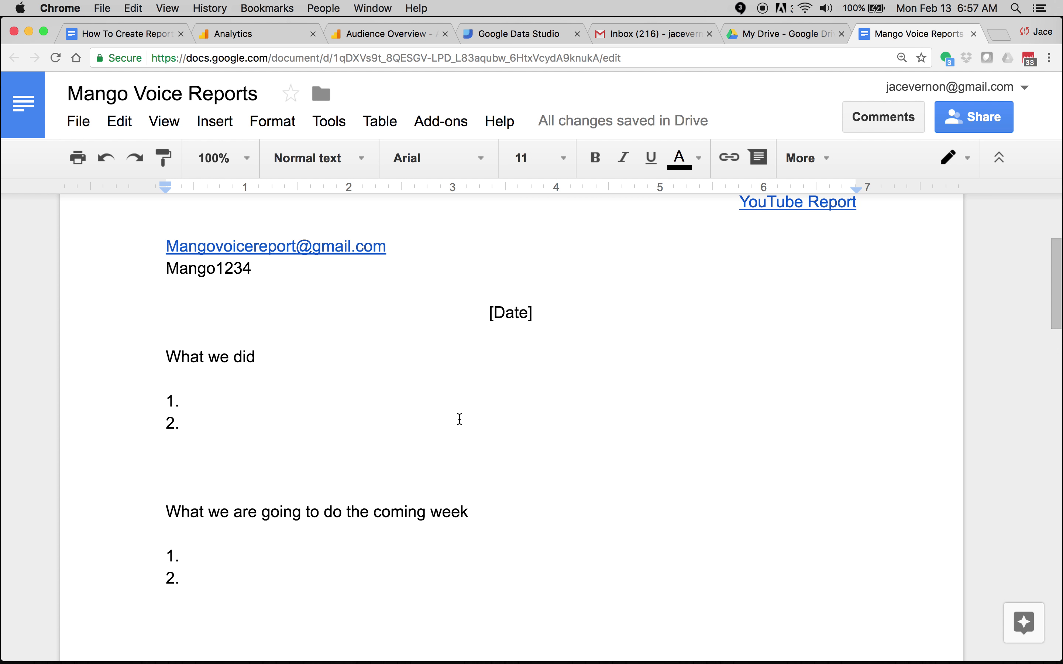
pyautogui.scroll(5, 460, 420)
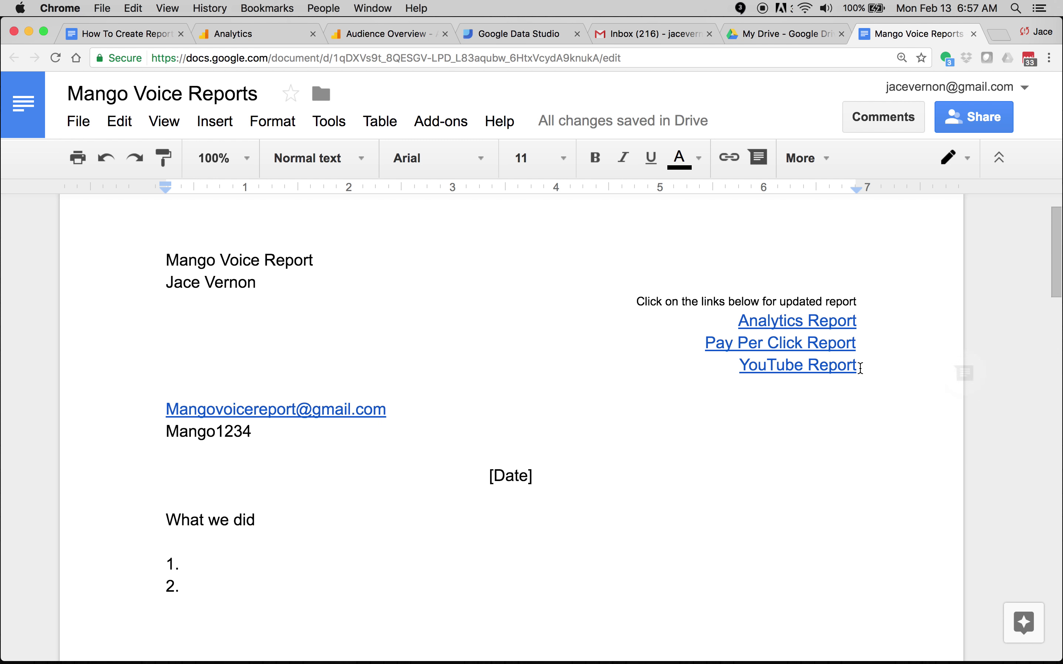
pyautogui.moveTo(861, 369); pyautogui.dragTo(736, 371)
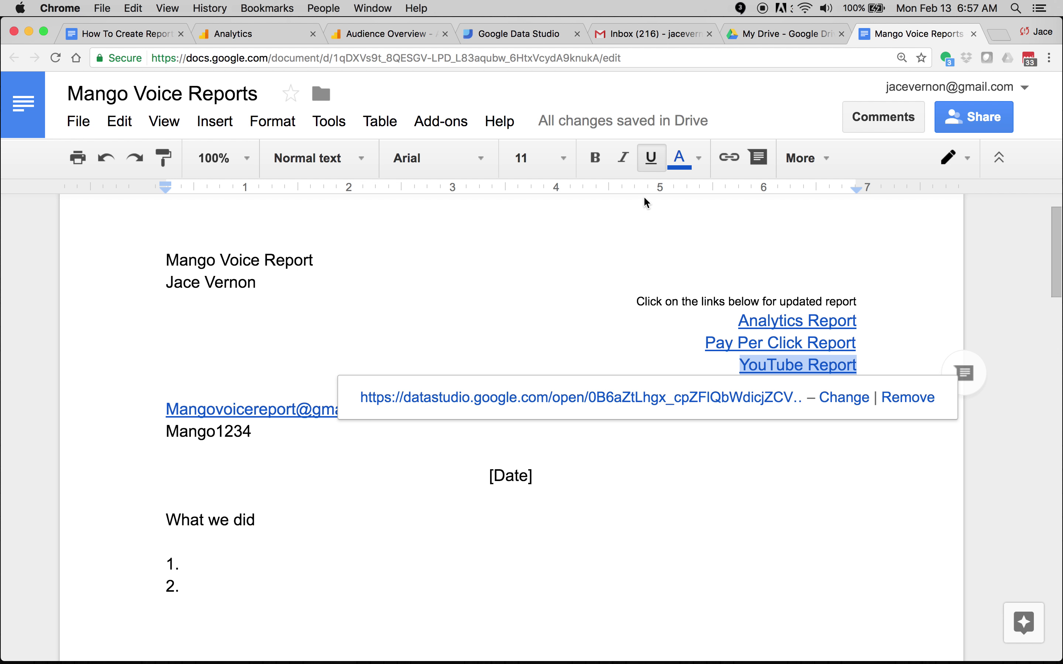
pyautogui.click(729, 163)
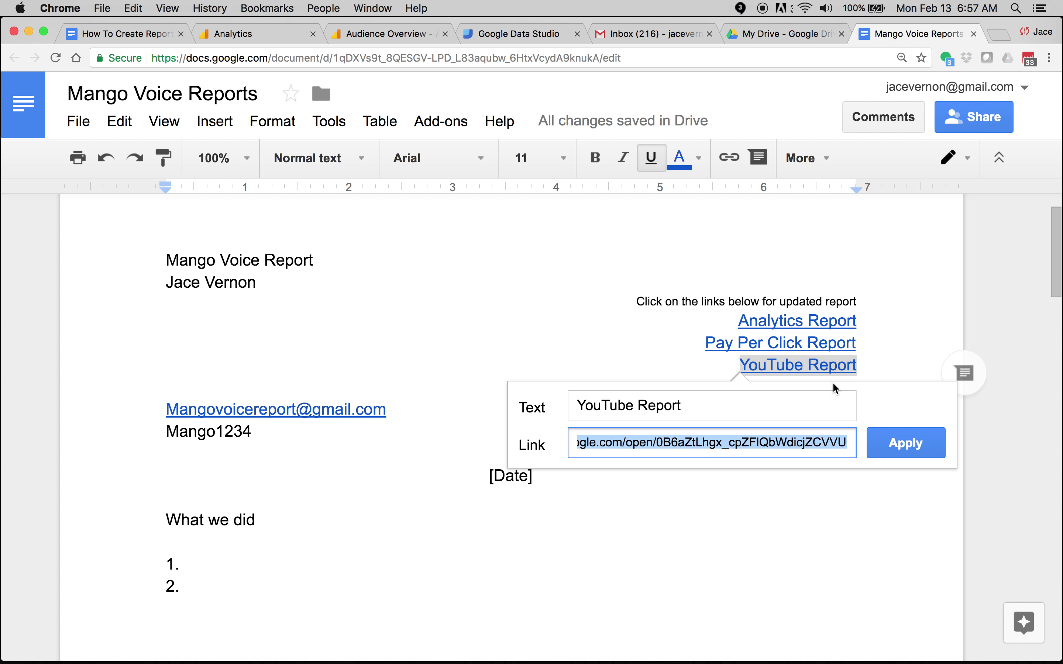
pyautogui.press('Escape')
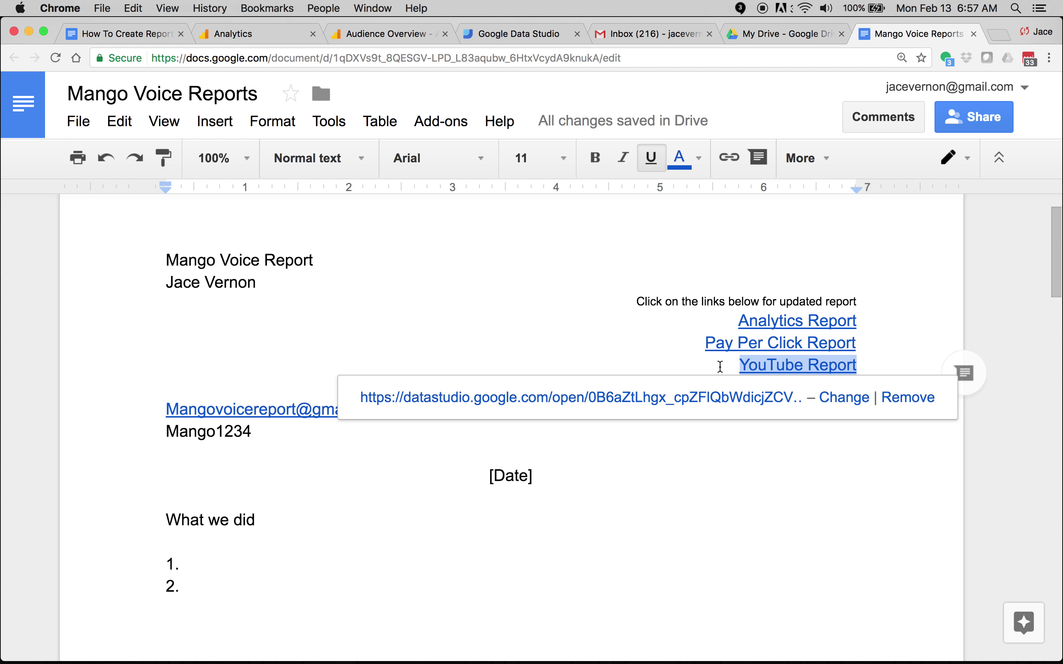
pyautogui.click(915, 396)
pyautogui.click(880, 282)
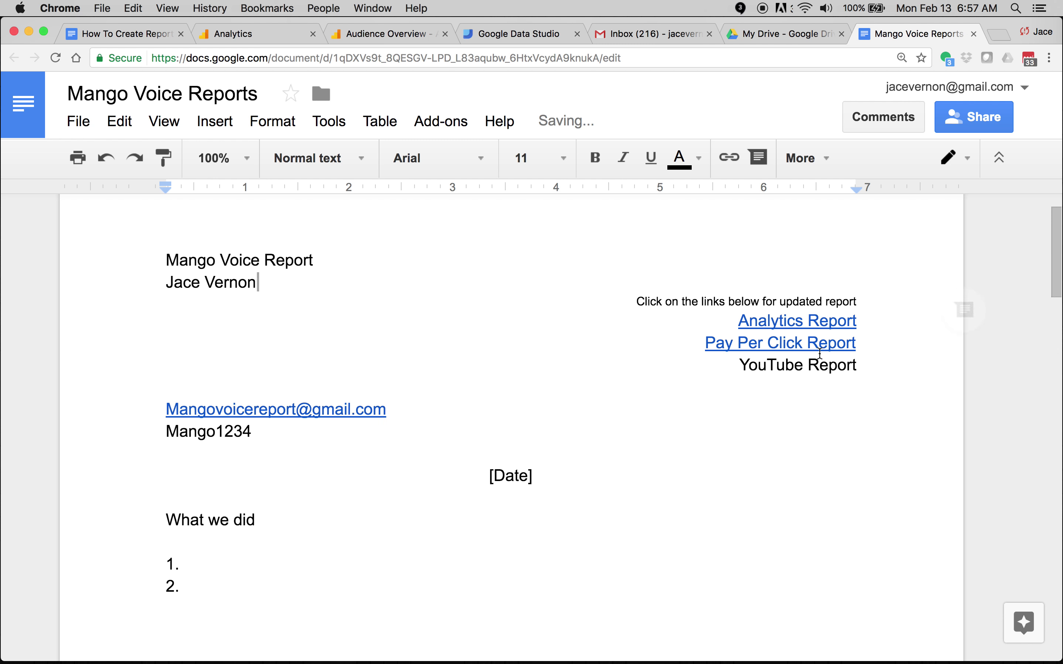
pyautogui.scroll(-5, 783, 364)
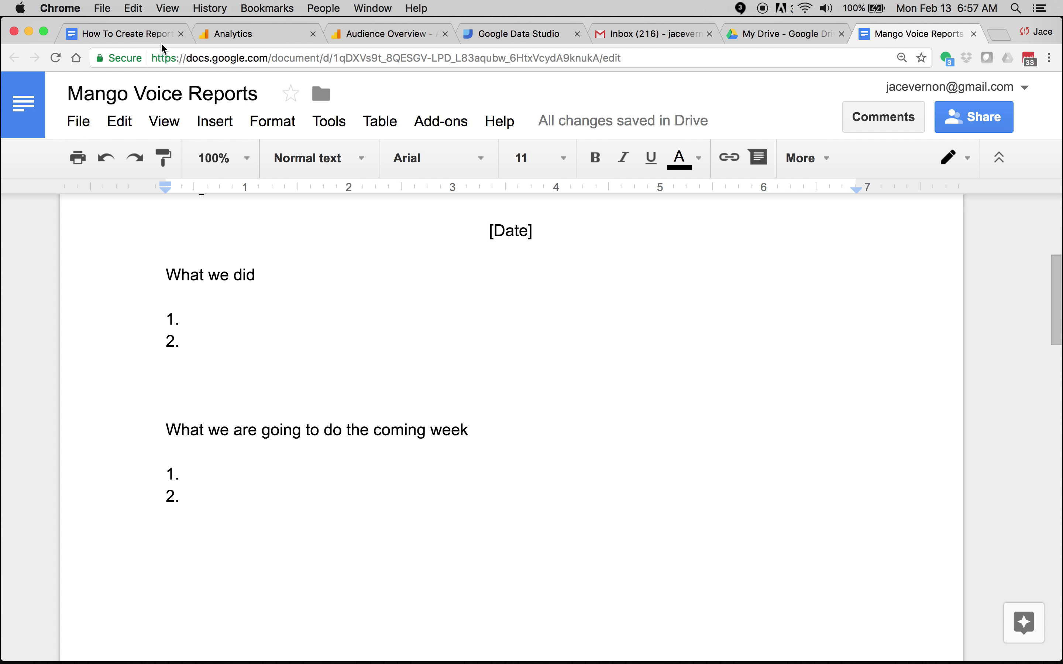
pyautogui.click(122, 37)
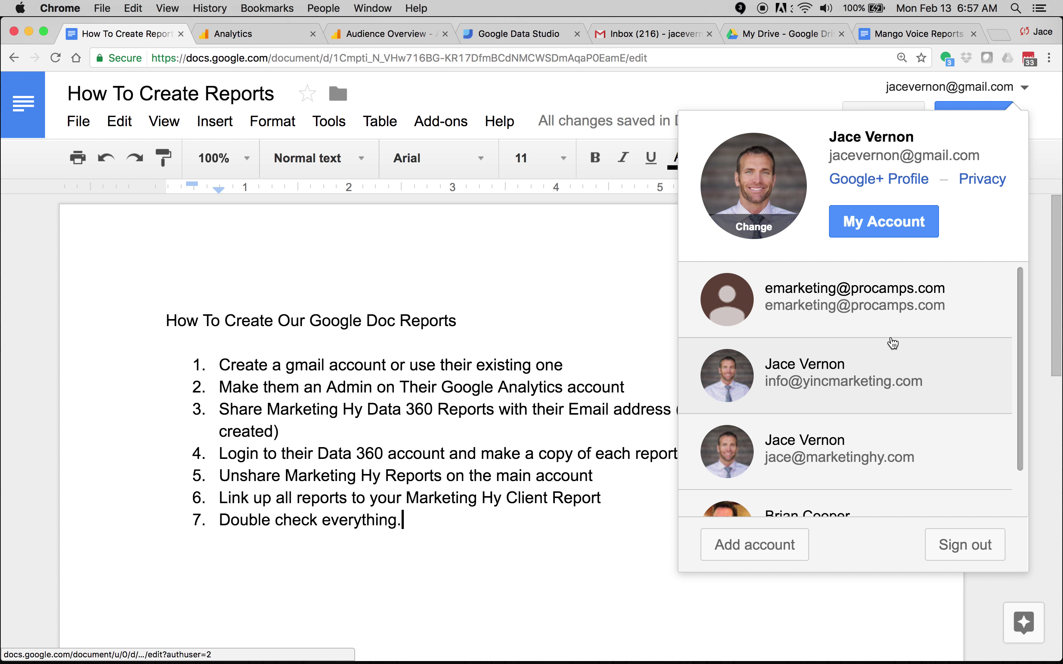
# - Dismiss the signed-in accounts list and move through the Analytics user management page to Audience Overview
pyautogui.click(383, 238)
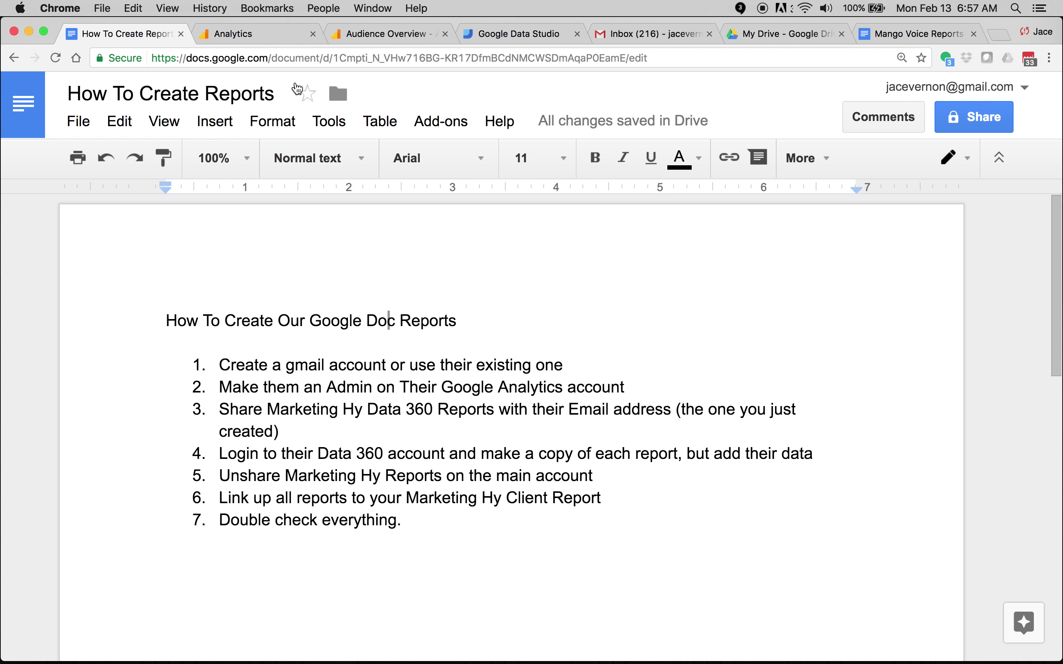
pyautogui.click(244, 37)
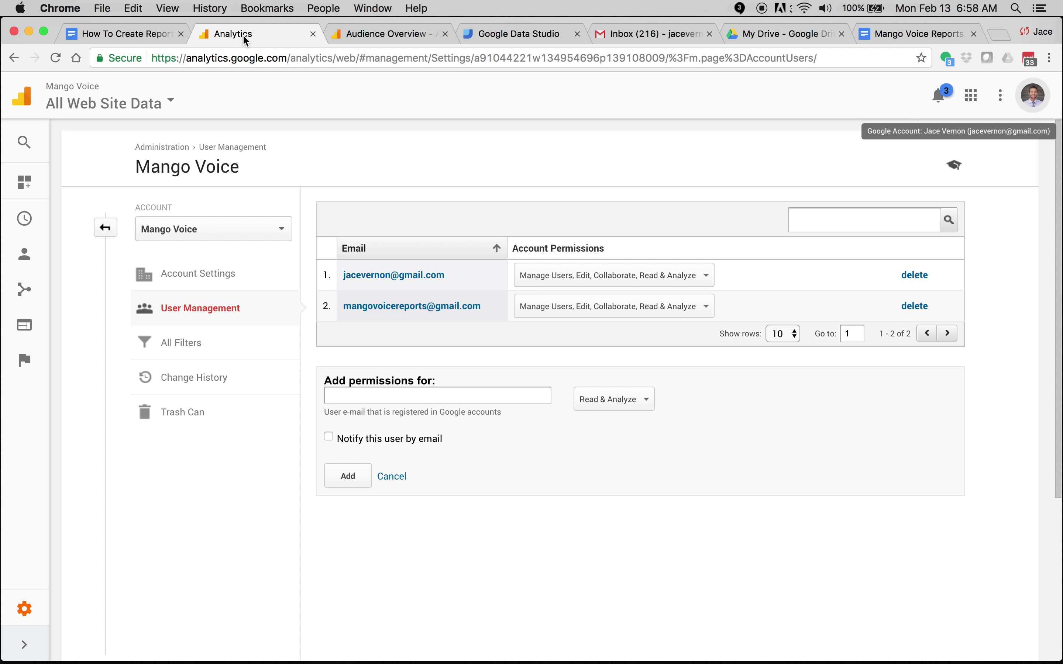
pyautogui.click(394, 36)
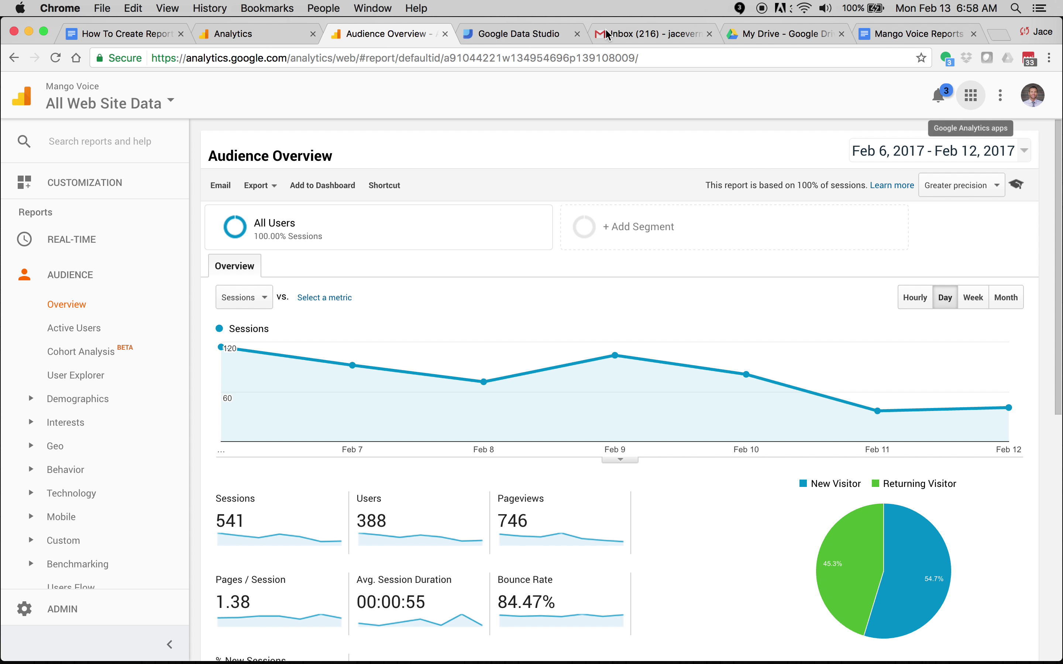